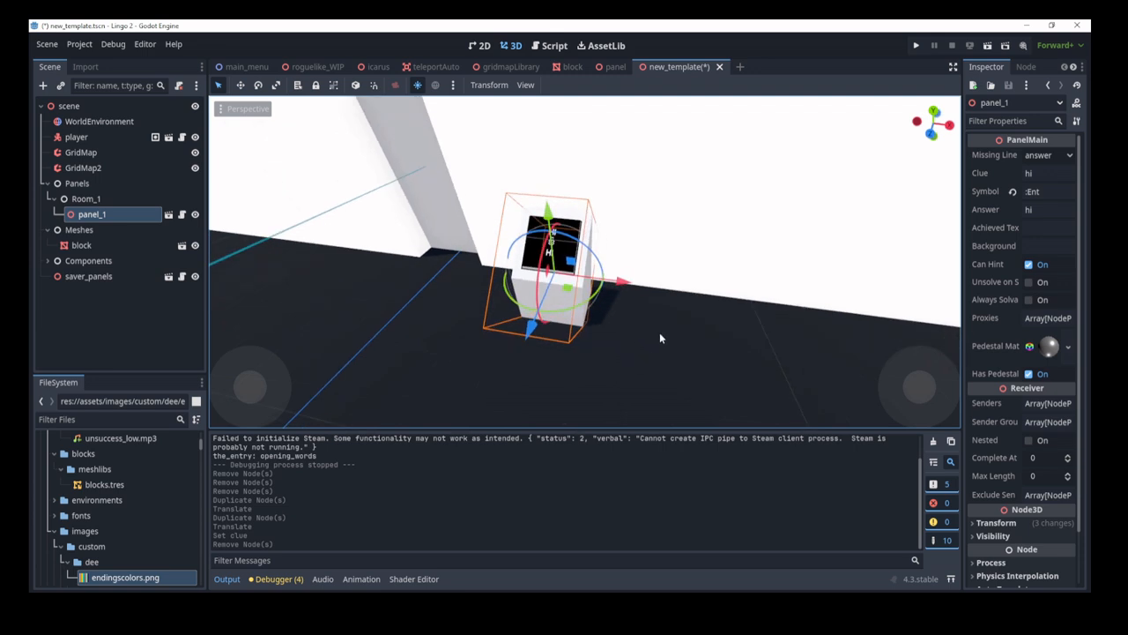
pyautogui.click(660, 332)
pyautogui.press('s')
pyautogui.moveTo(604, 303); pyautogui.dragTo(603, 307, button='right')
pyautogui.click(573, 309)
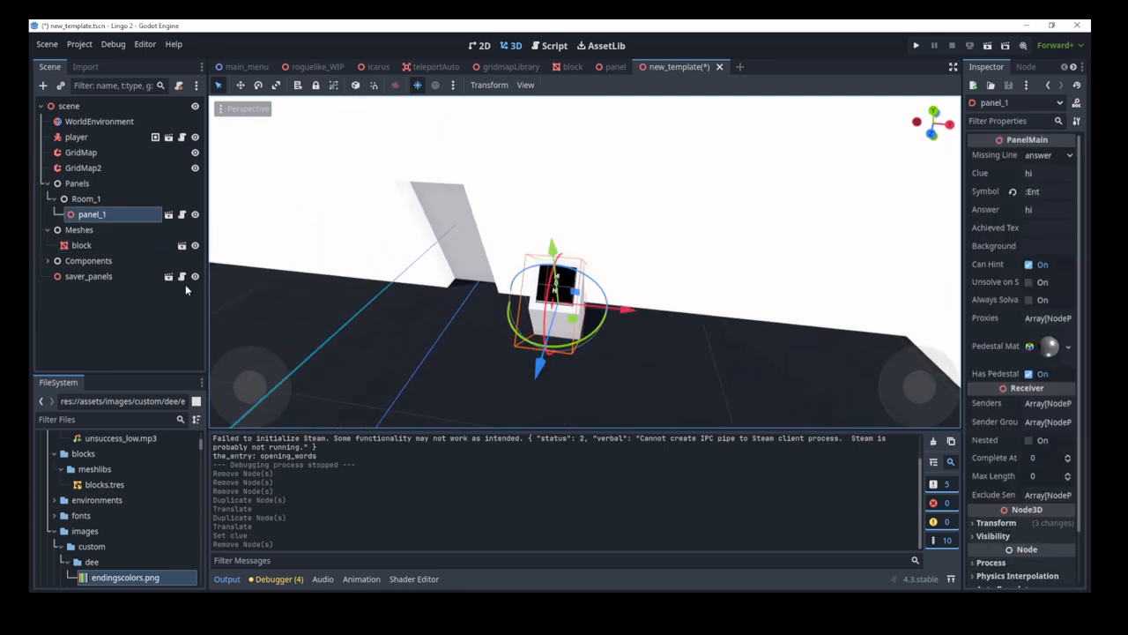
pyautogui.press('f')
pyautogui.moveTo(316, 238); pyautogui.dragTo(293, 240, button='middle')
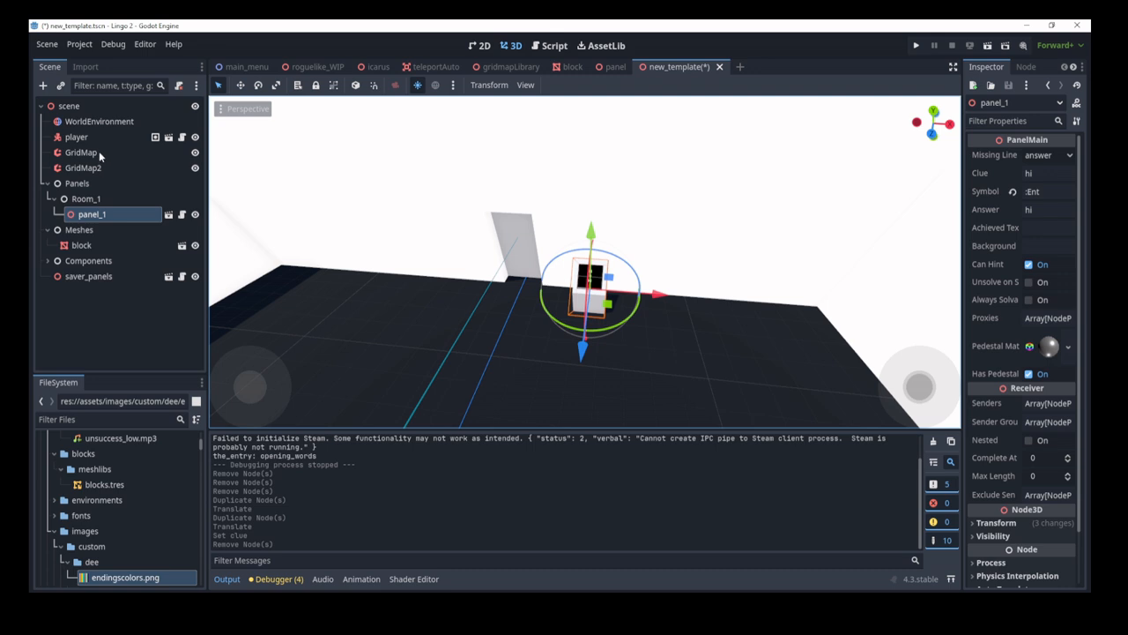
pyautogui.click(99, 120)
pyautogui.click(88, 276)
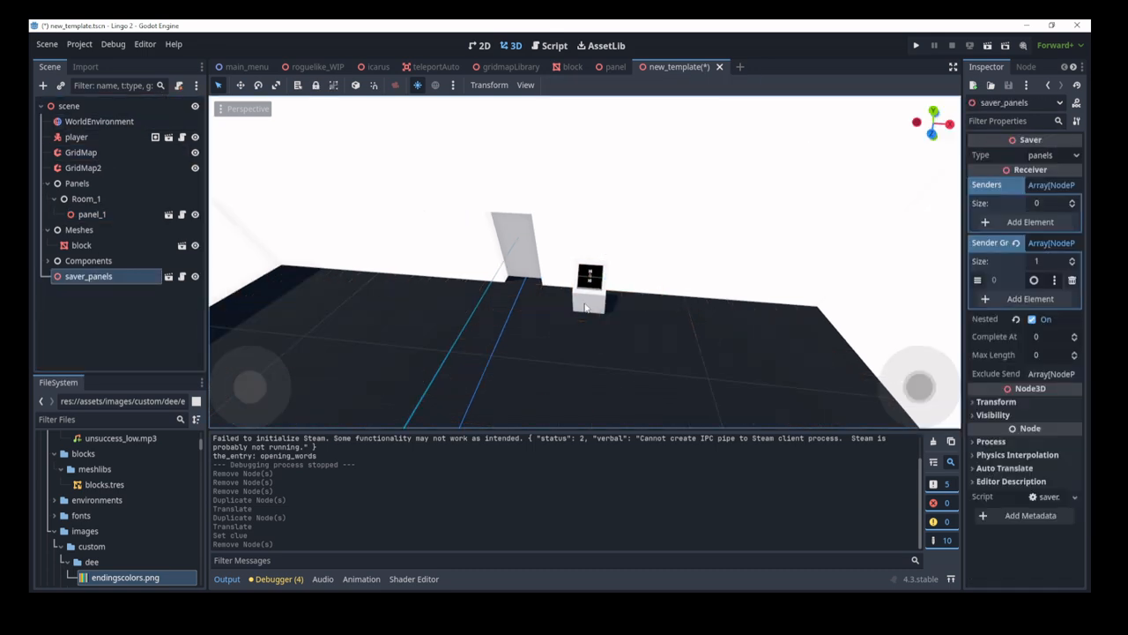
# - Duplicate panel_1 in Room_1 and move the copy along the X axis to stand in front of the doorway
pyautogui.click(585, 307)
pyautogui.scroll(2, 589, 291)
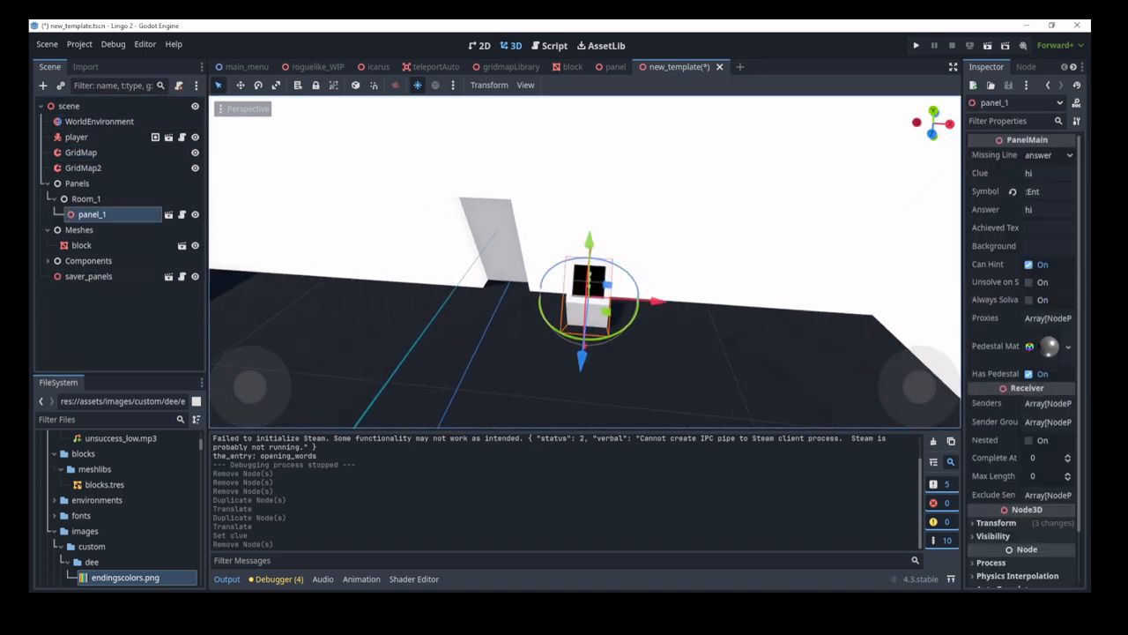
pyautogui.moveTo(588, 276); pyautogui.dragTo(551, 317, button='middle')
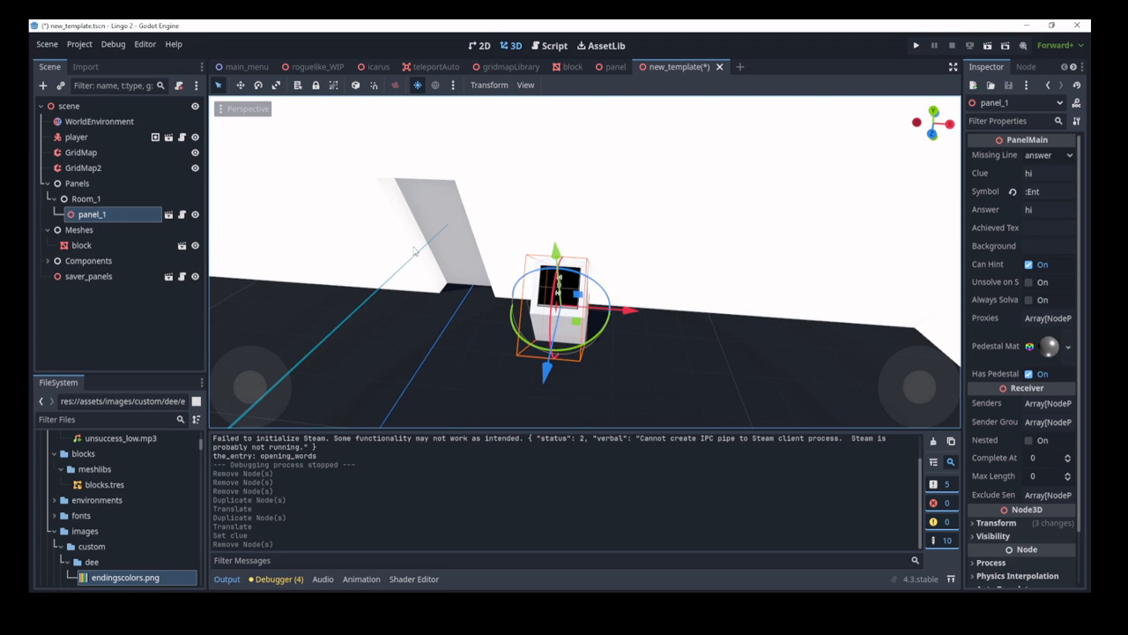
pyautogui.hotkey('ctrl', 'd')
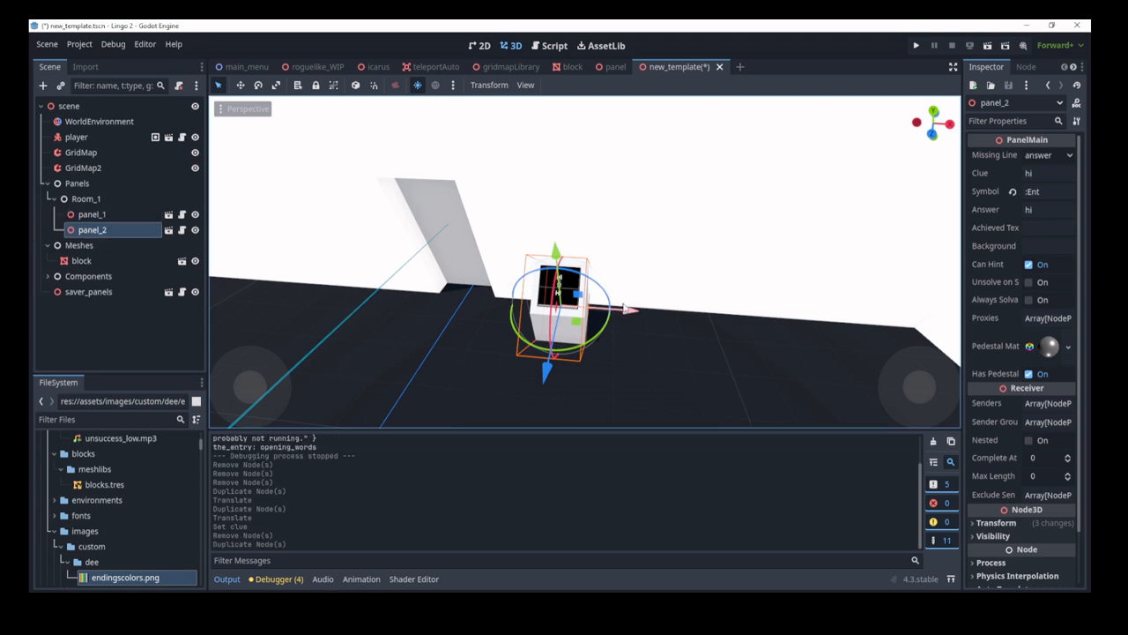
pyautogui.moveTo(625, 307); pyautogui.dragTo(487, 302)
# - Duplicate panel_2 and move the copy along the X axis to the doorway's other side, forming a row of three panels
pyautogui.rightClick(136, 237)
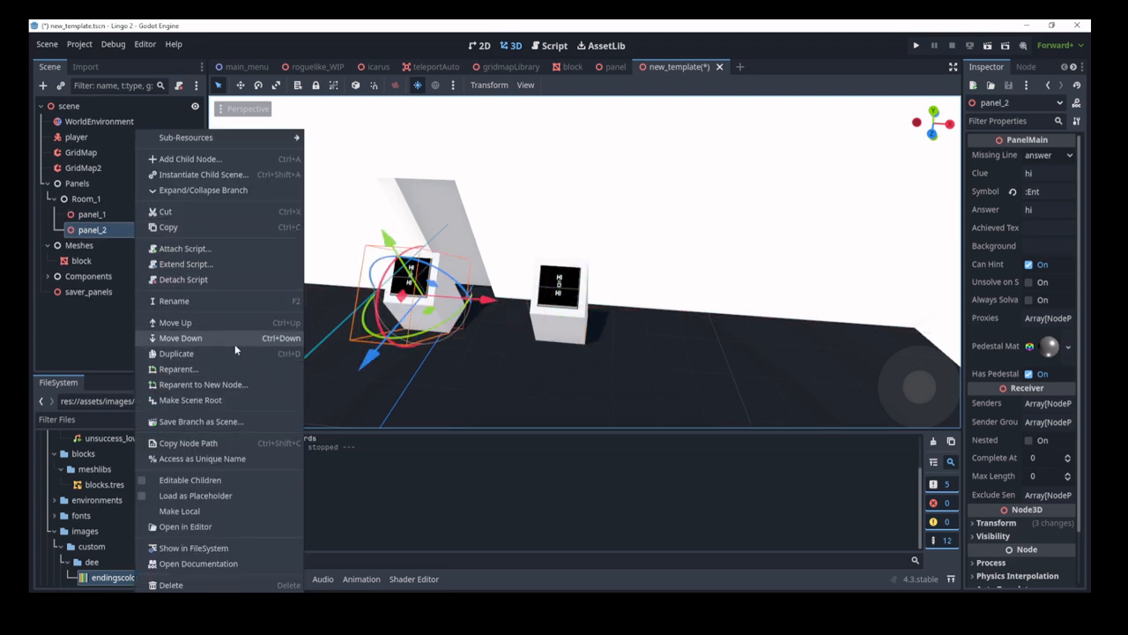
pyautogui.click(238, 369)
pyautogui.moveTo(487, 300); pyautogui.dragTo(326, 293)
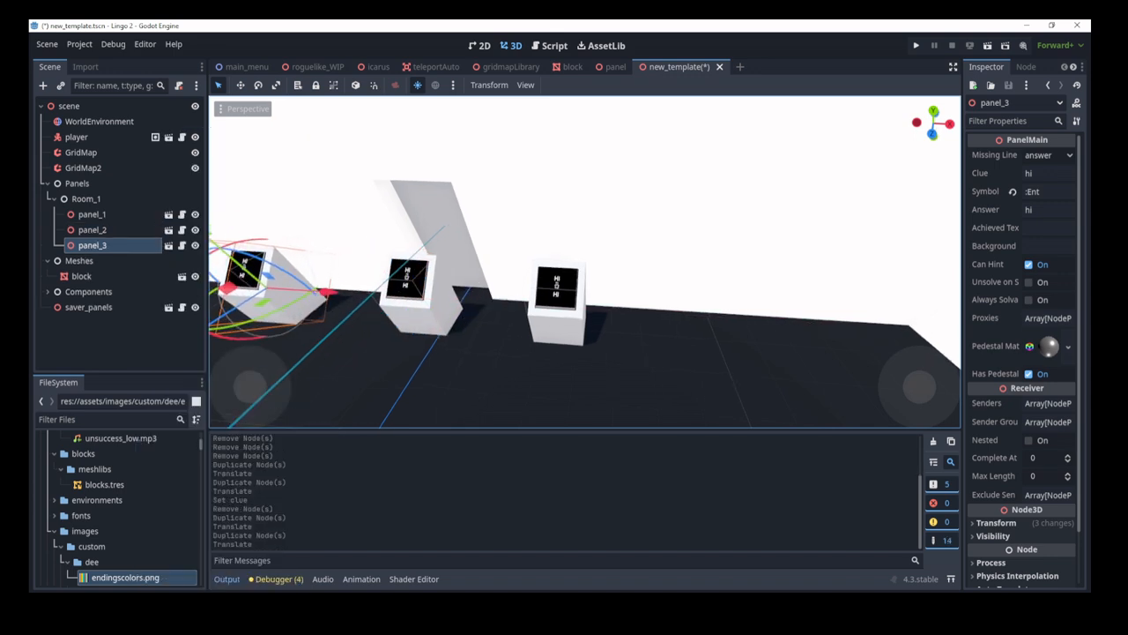
pyautogui.press('s')
pyautogui.press('a')
pyautogui.moveTo(326, 293); pyautogui.dragTo(319, 292, button='right')
# - Duplicate Room_1 with its panels and move the three copied panels along the Z axis into a second row nearer the room's centre
pyautogui.click(123, 230)
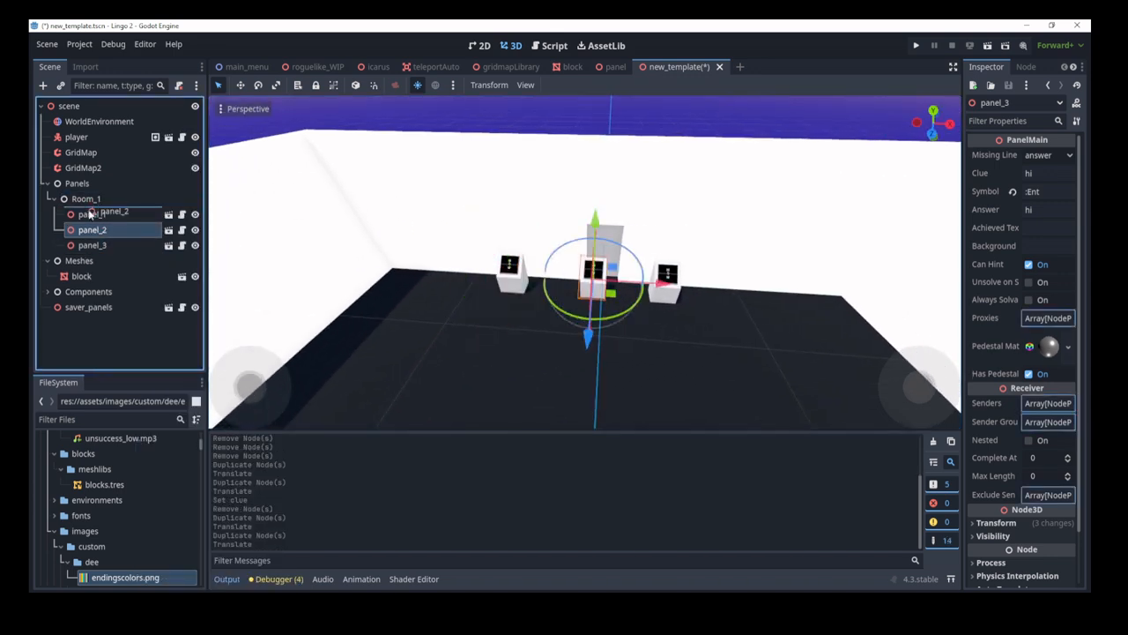
pyautogui.click(80, 200)
pyautogui.hotkey('ctrl', 'd')
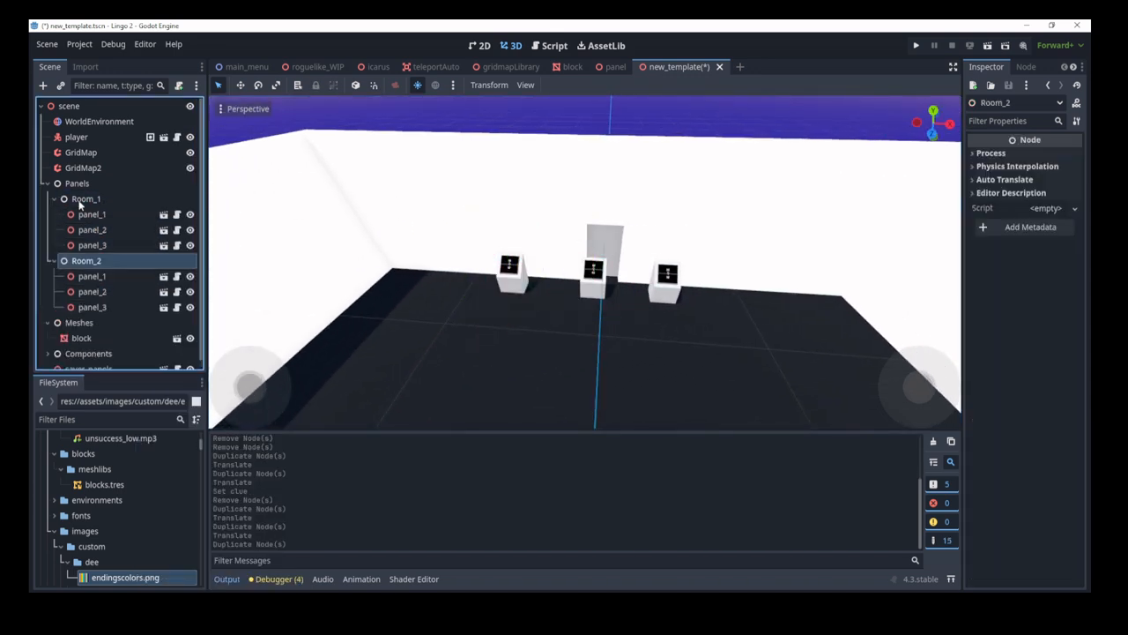
pyautogui.click(114, 277)
pyautogui.keyDown('shift'); pyautogui.click(106, 307); pyautogui.keyUp('shift')
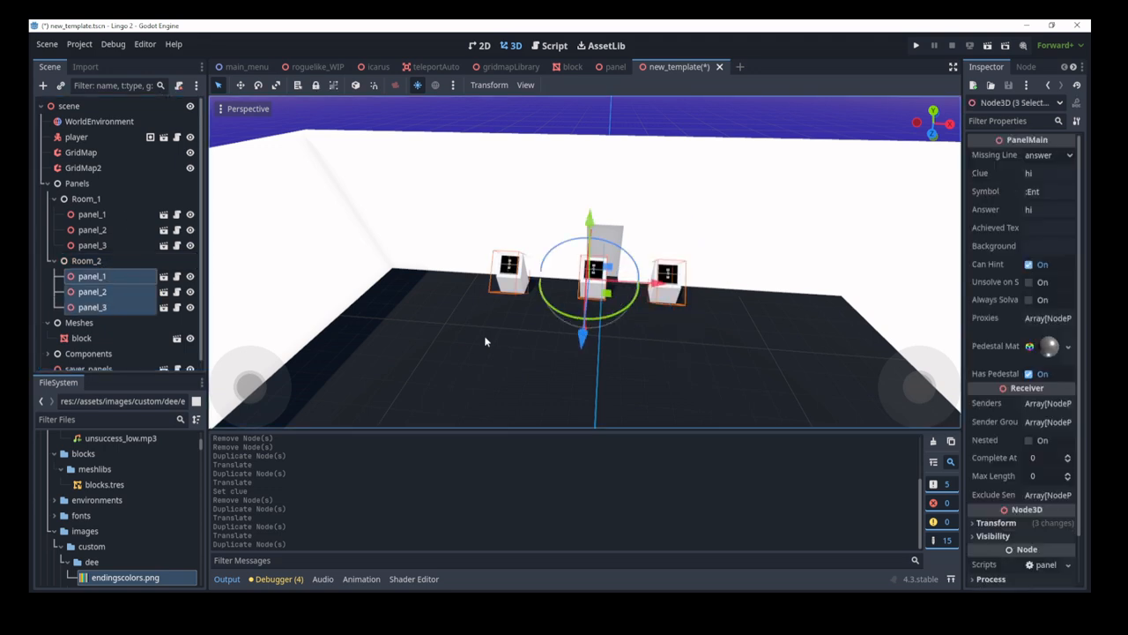
pyautogui.moveTo(581, 338); pyautogui.dragTo(573, 446)
pyautogui.scroll(-4, 681, 315)
pyautogui.moveTo(681, 315); pyautogui.dragTo(664, 340, button='middle')
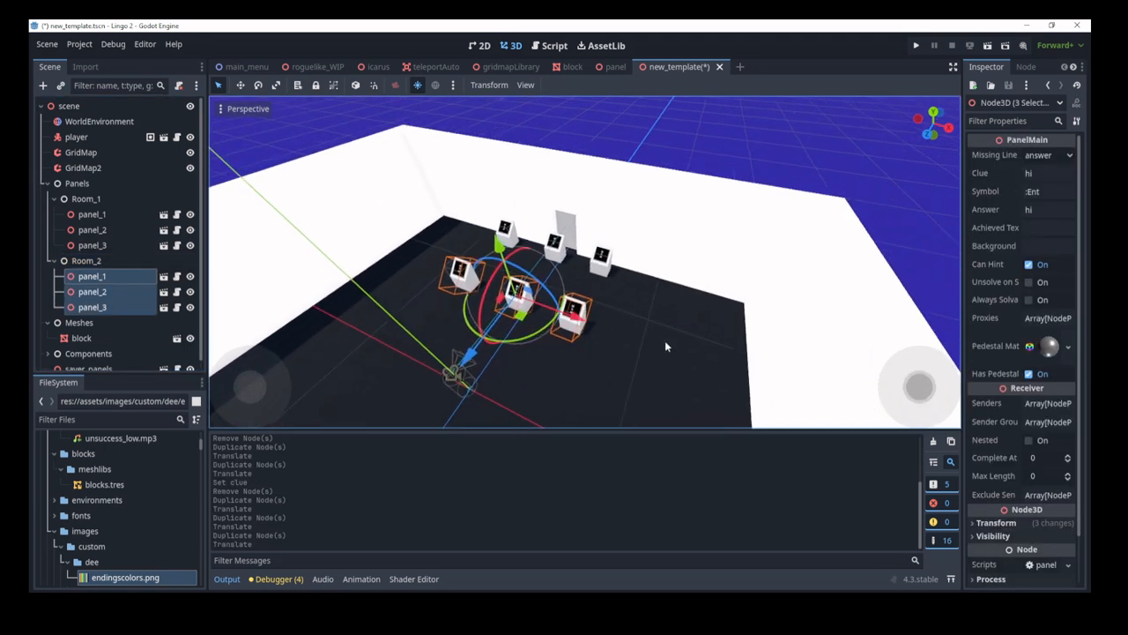
pyautogui.click(644, 284)
pyautogui.moveTo(396, 308); pyautogui.dragTo(455, 268, button='middle')
pyautogui.scroll(4, 455, 268)
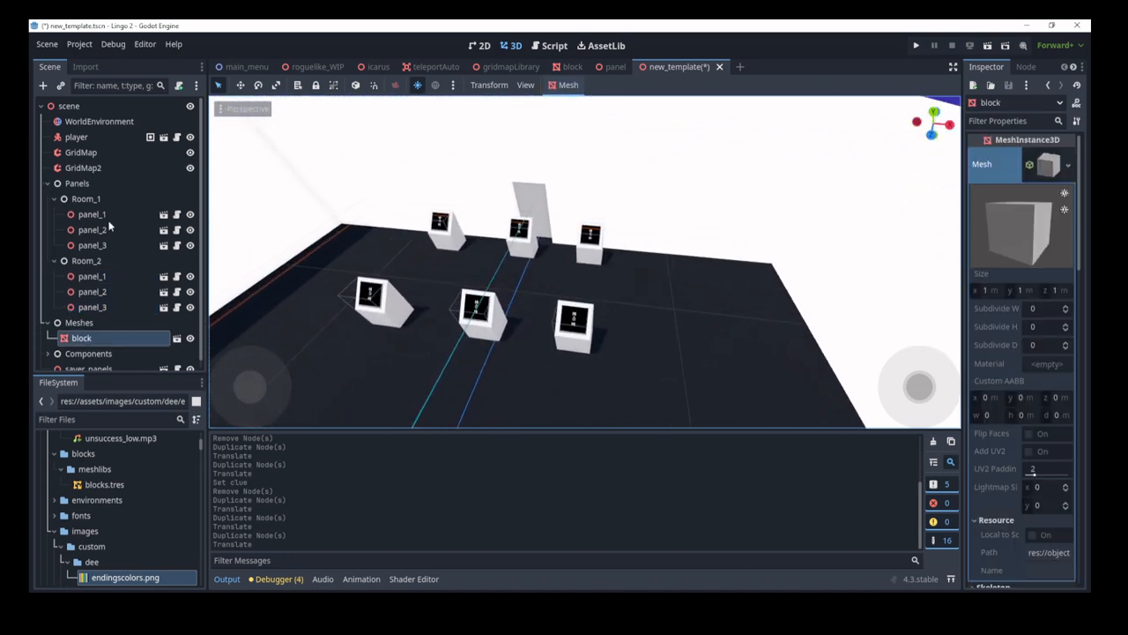
pyautogui.click(86, 199)
pyautogui.click(42, 85)
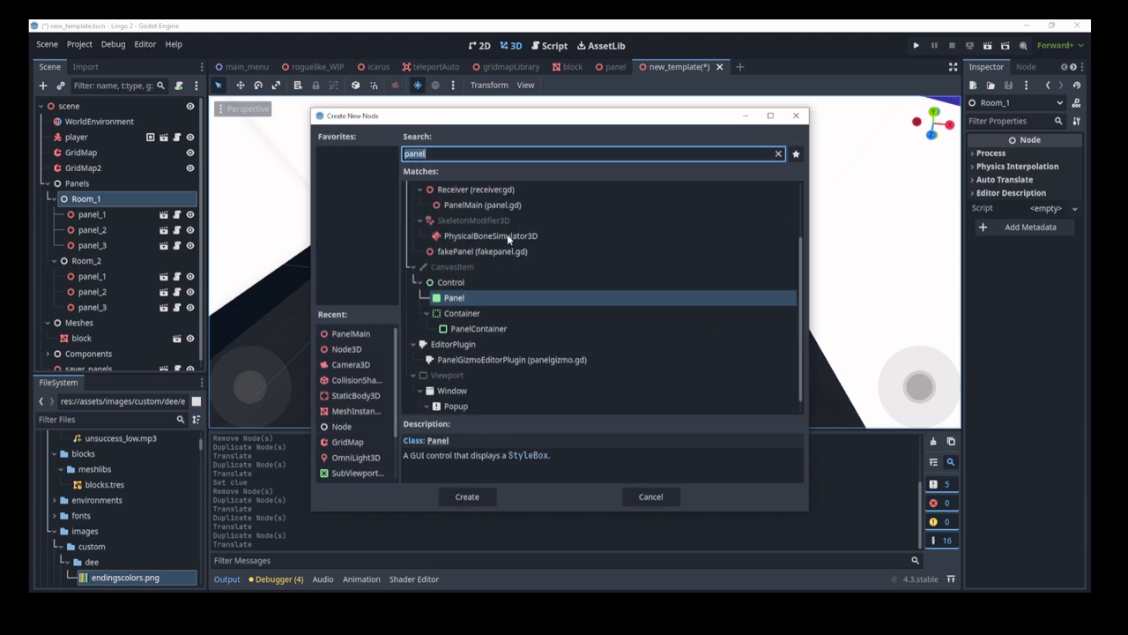
pyautogui.scroll(2, 509, 240)
pyautogui.click(489, 263)
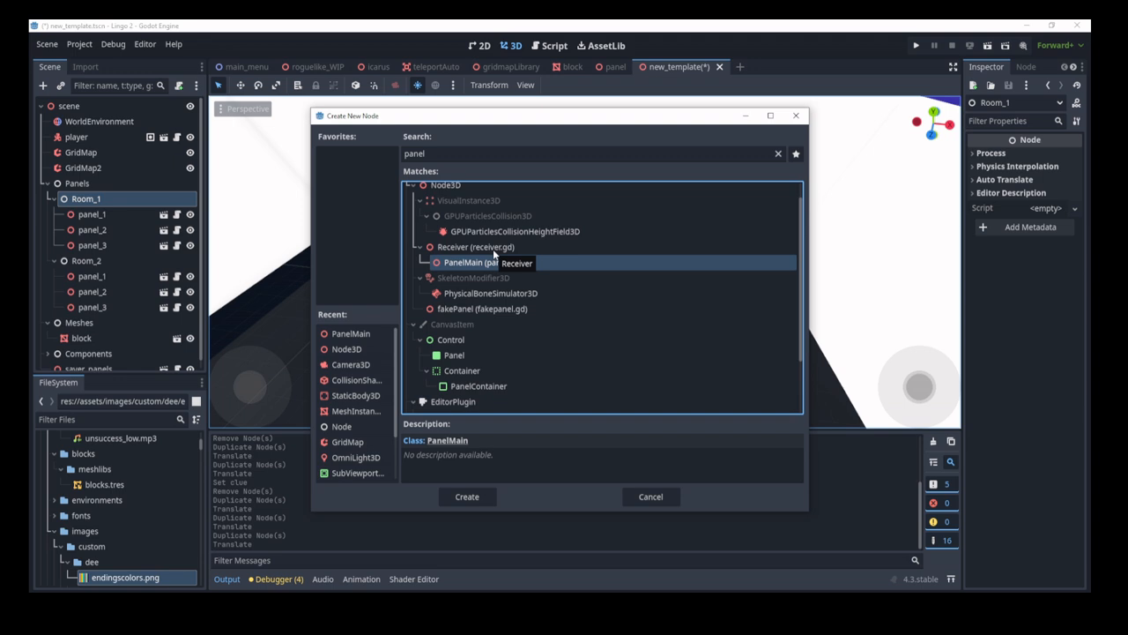
pyautogui.click(662, 499)
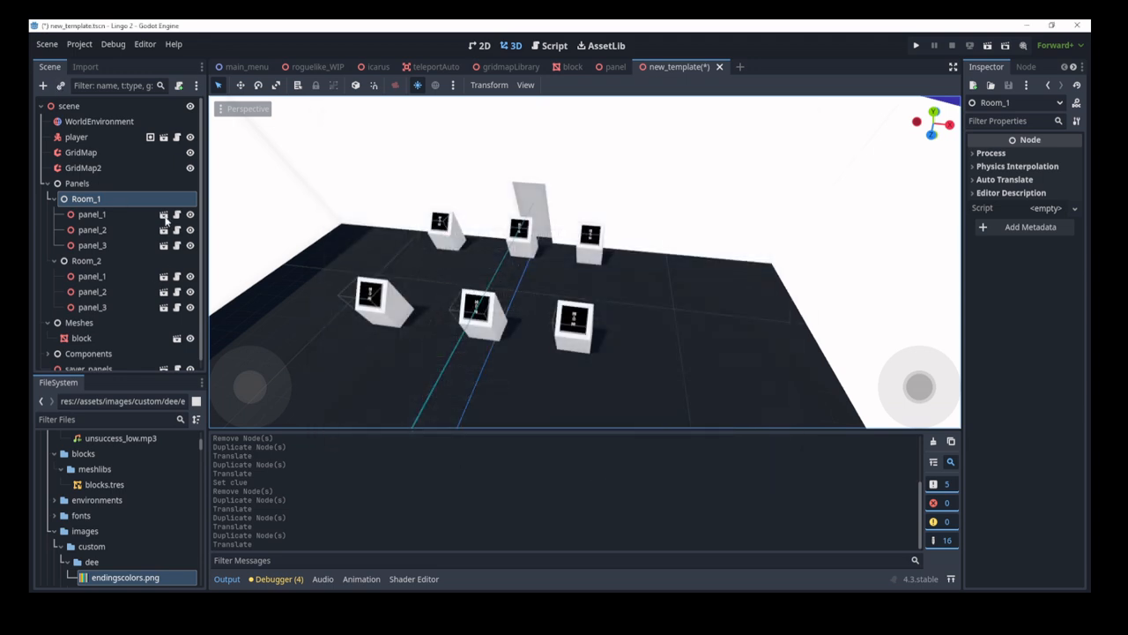
# - Make panel_1 in Room_1 local and look through its child nodes
pyautogui.click(136, 217)
pyautogui.rightClick(136, 216)
pyautogui.click(215, 516)
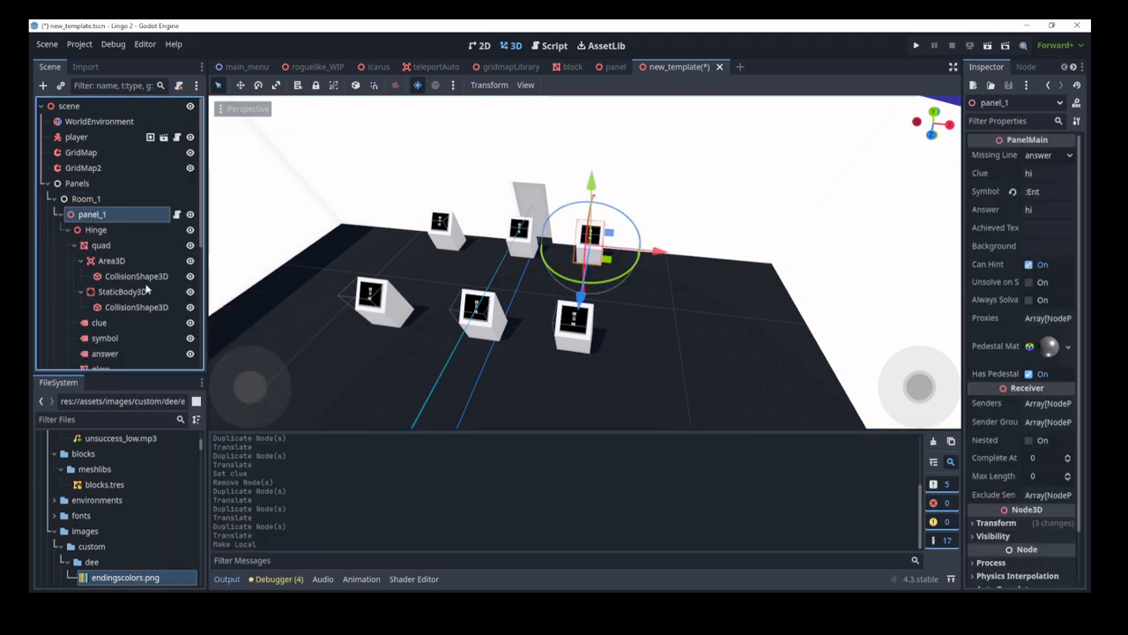
pyautogui.scroll(-2, 124, 252)
pyautogui.scroll(-2, 103, 208)
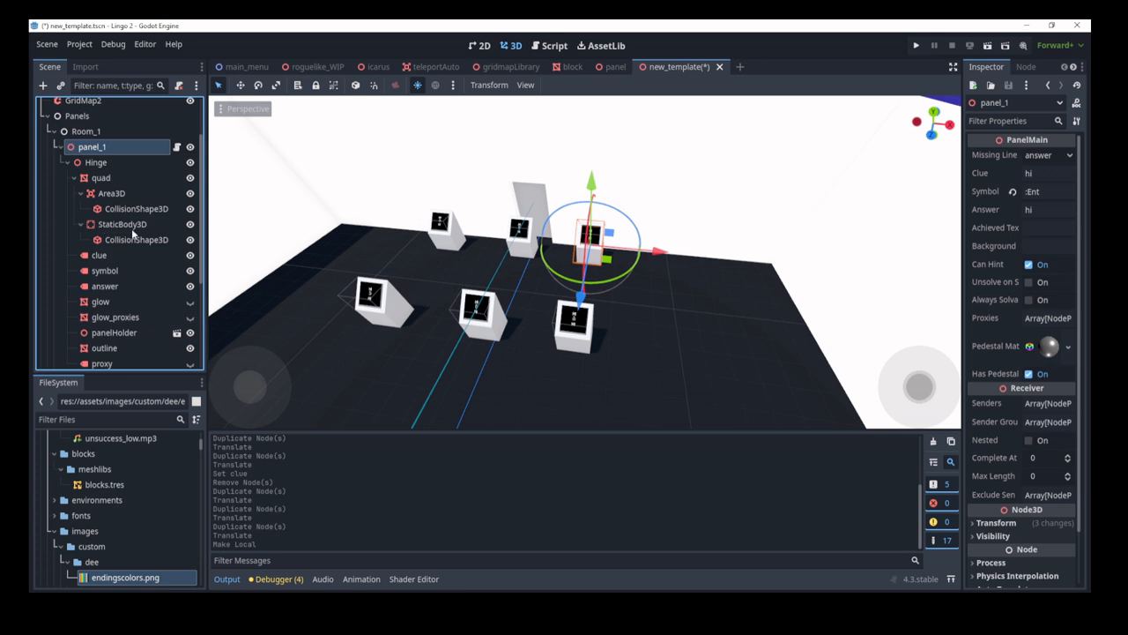
pyautogui.scroll(-5, 137, 225)
# - Select the local panel_1's clue, symbol, answer and proxy labels together, and undo making the panel local
pyautogui.click(101, 154)
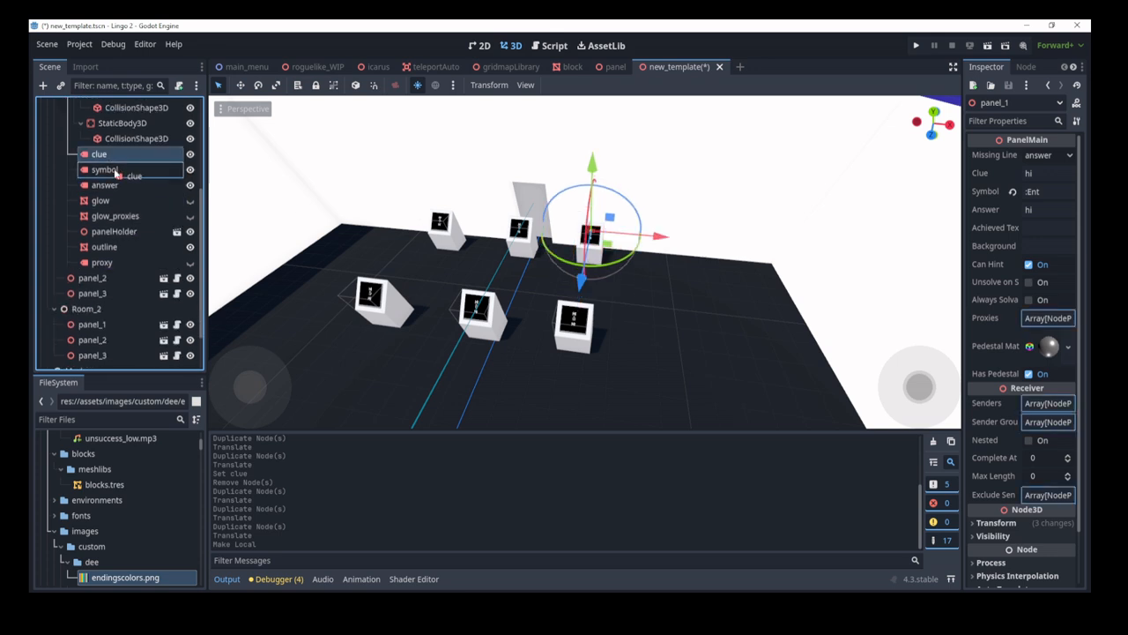
pyautogui.keyDown('ctrl'); pyautogui.click(106, 169); pyautogui.keyUp('ctrl')
pyautogui.keyDown('ctrl'); pyautogui.click(103, 186); pyautogui.keyUp('ctrl')
pyautogui.keyDown('ctrl'); pyautogui.click(97, 265); pyautogui.keyUp('ctrl')
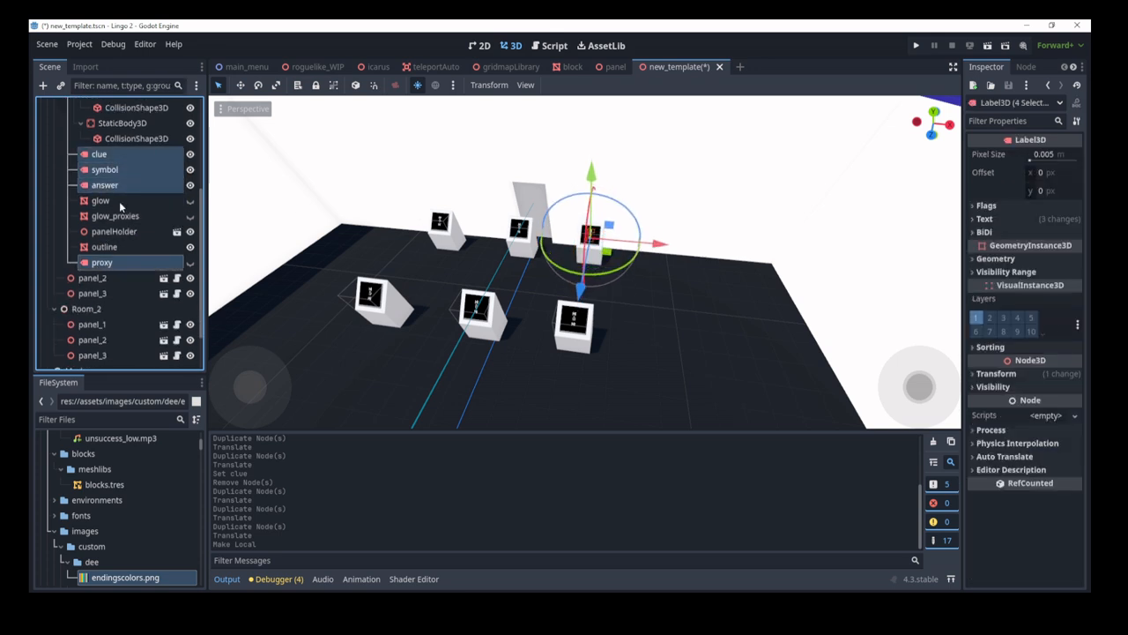
pyautogui.click(119, 204)
pyautogui.scroll(8, 104, 173)
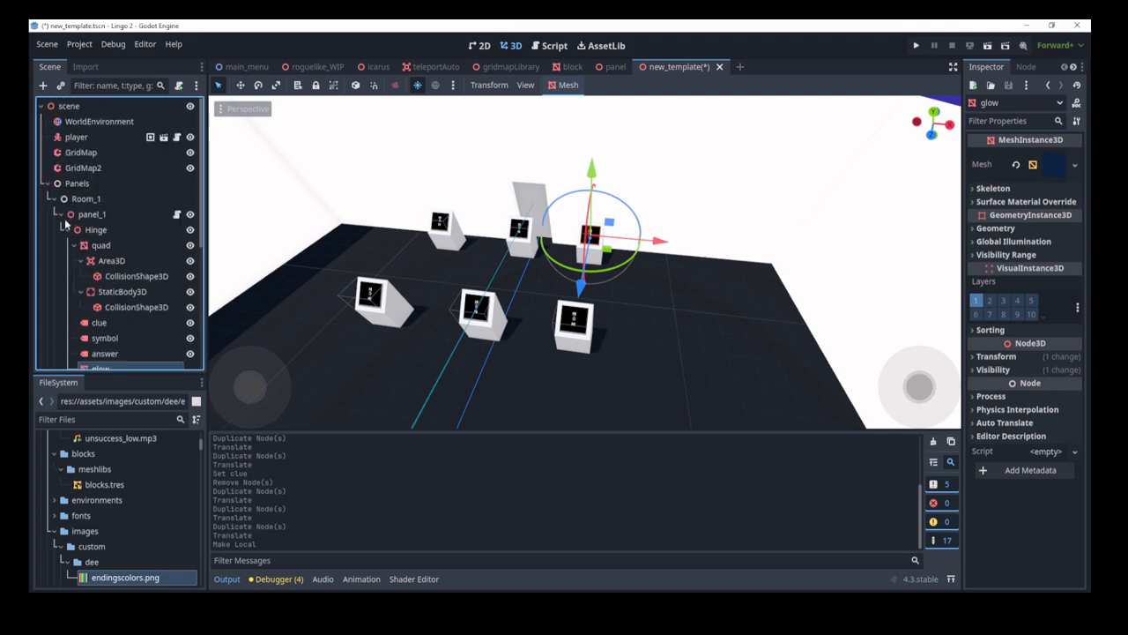
pyautogui.hotkey('ctrl', 'z')
pyautogui.click(91, 214)
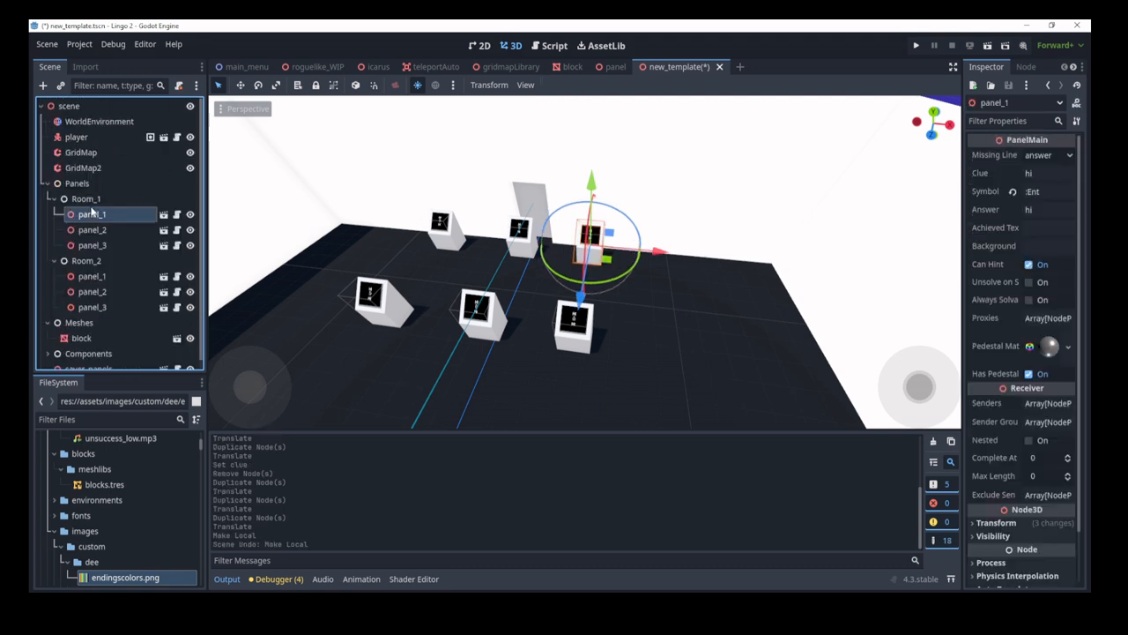
# - Instantiate the objects/nodes/panel.tscn scene as a child of Room_1
pyautogui.click(85, 198)
pyautogui.click(62, 86)
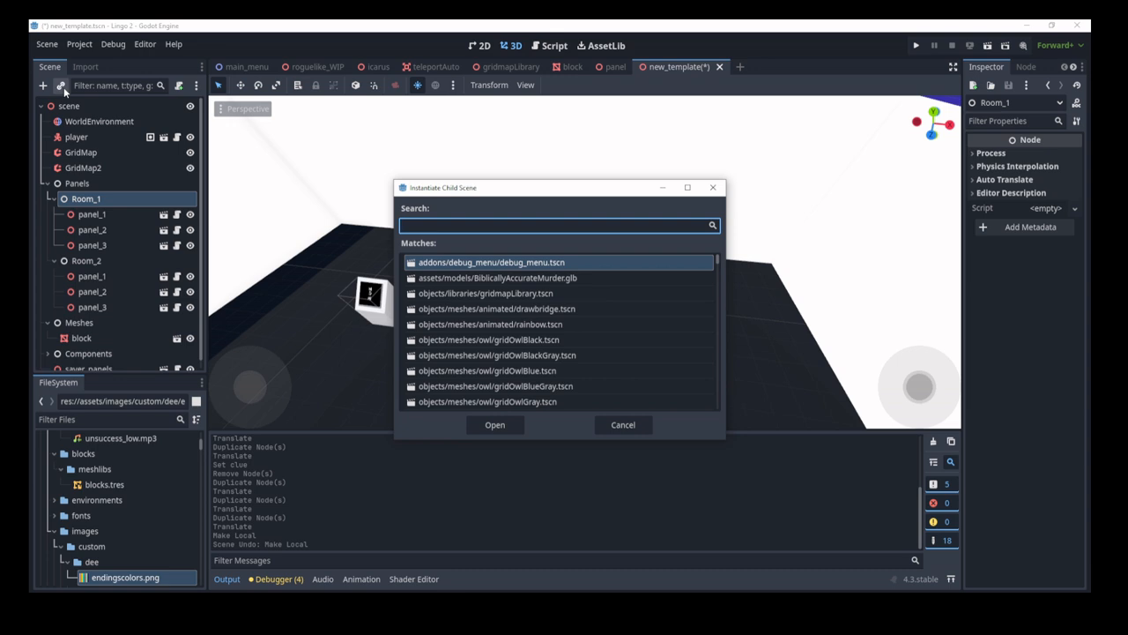
pyautogui.write('panel')
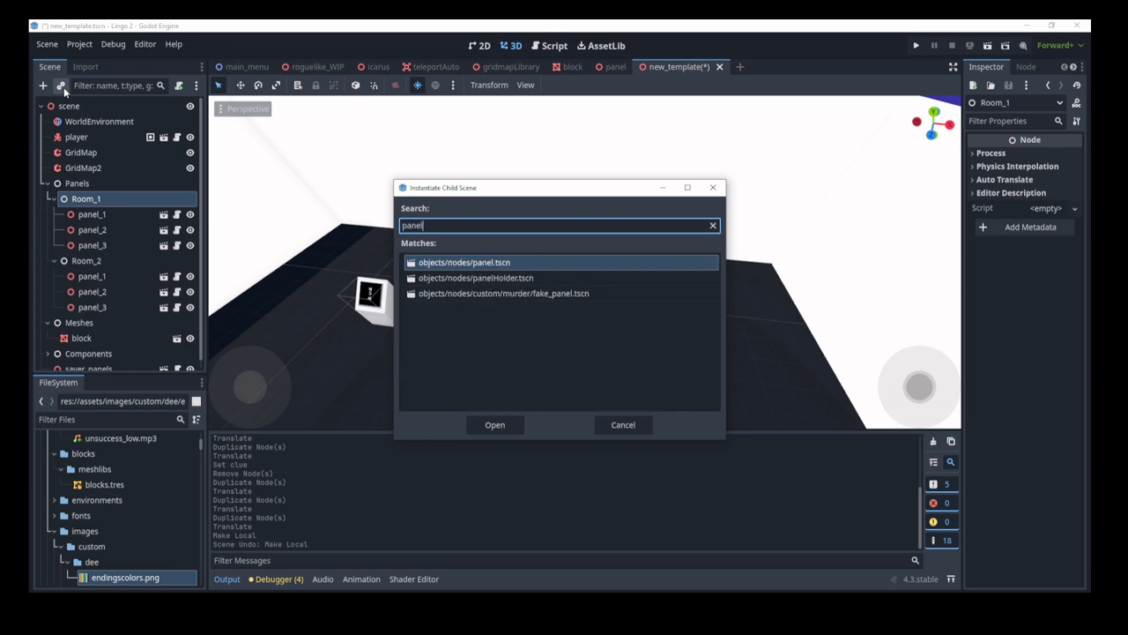
pyautogui.click(500, 427)
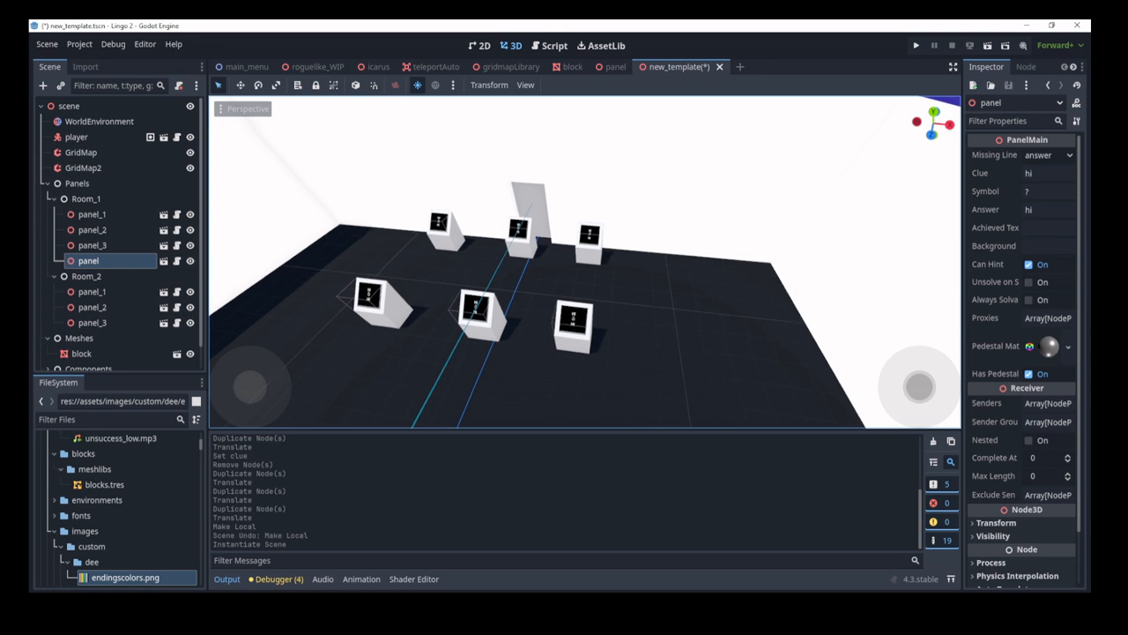
# - Rotate and move the new panel to an empty floor spot beside the player, apart from the two rows of panels
pyautogui.press('f')
pyautogui.moveTo(458, 348); pyautogui.dragTo(544, 335)
pyautogui.moveTo(544, 335); pyautogui.dragTo(502, 307, button='middle')
pyautogui.moveTo(491, 274)
pyautogui.mouseDown()
pyautogui.moveTo(494, 245)
pyautogui.moveTo(481, 266)
pyautogui.mouseUp()
pyautogui.moveTo(560, 312); pyautogui.dragTo(615, 370, button='middle')
pyautogui.moveTo(604, 352); pyautogui.dragTo(529, 304)
pyautogui.moveTo(685, 317); pyautogui.dragTo(719, 311, button='middle')
pyautogui.scroll(5, 718, 311)
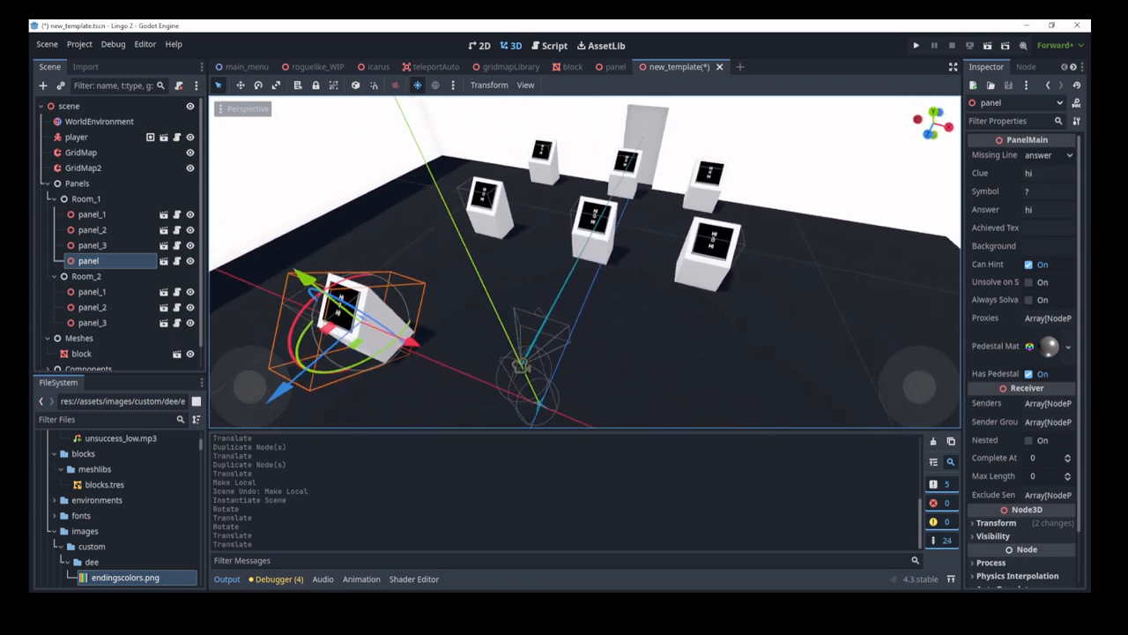
# - Widen the property inspector so the new panel's property names and values are fully readable
pyautogui.click(1047, 155)
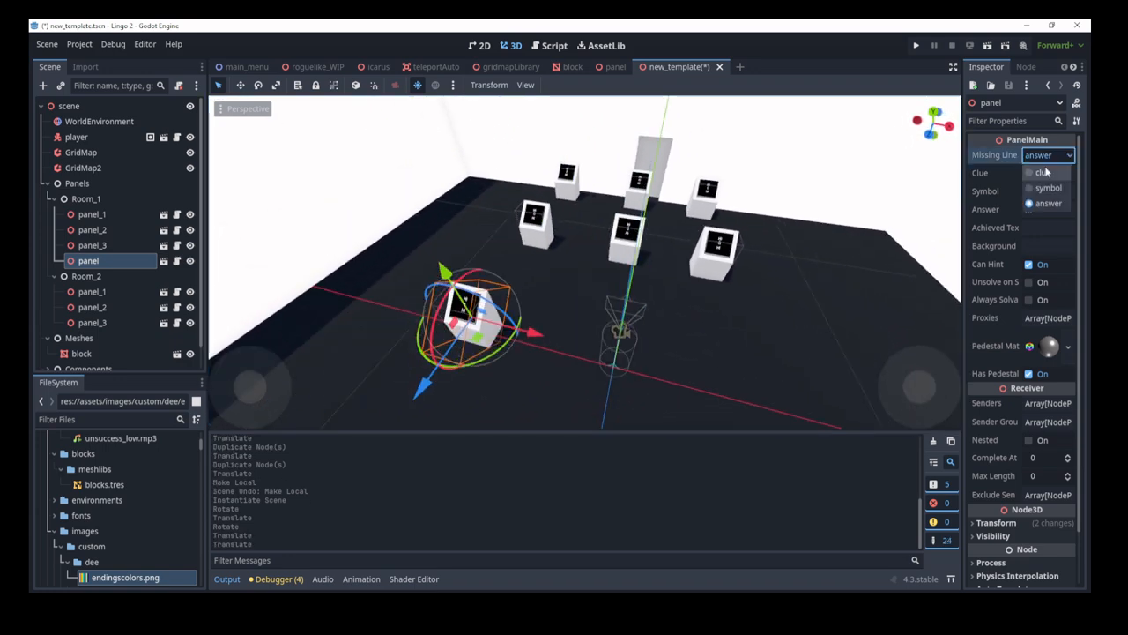
pyautogui.click(965, 275)
pyautogui.moveTo(965, 276); pyautogui.dragTo(796, 278)
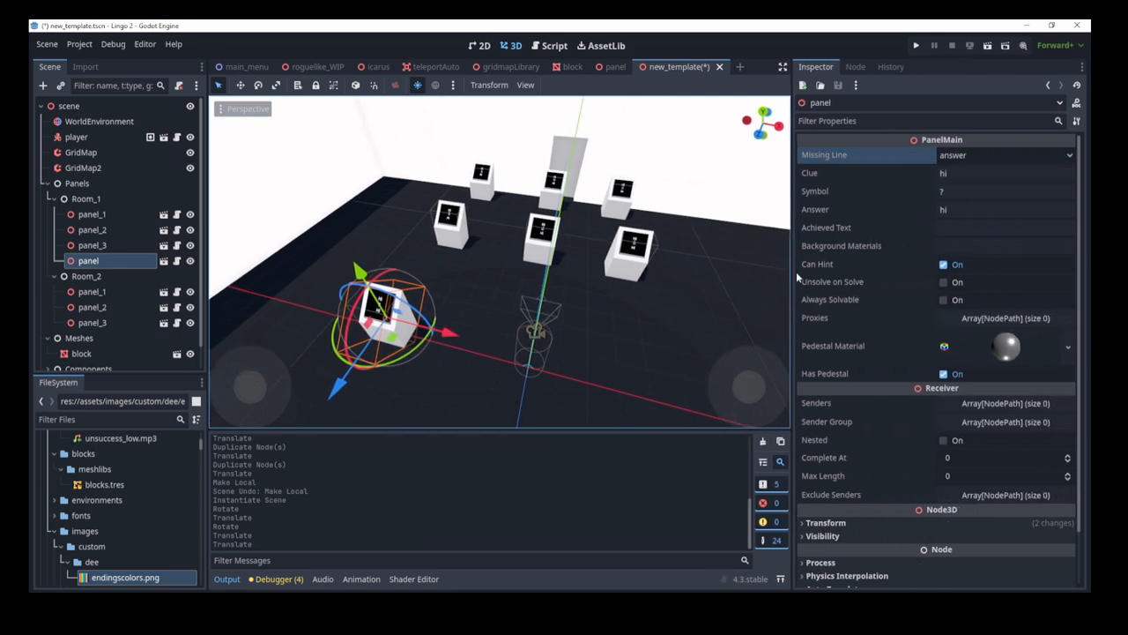
# - Switch the new panel's Missing Line through clue, symbol and answer in turn
pyautogui.click(992, 154)
pyautogui.click(960, 173)
pyautogui.click(970, 155)
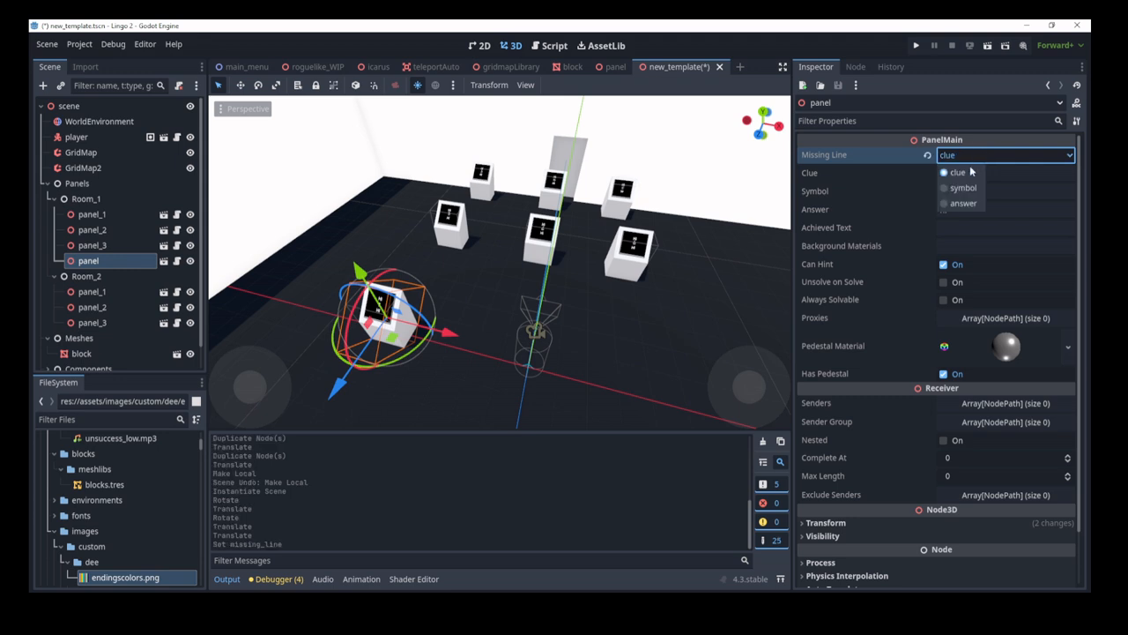
pyautogui.click(965, 190)
pyautogui.click(965, 157)
pyautogui.click(939, 186)
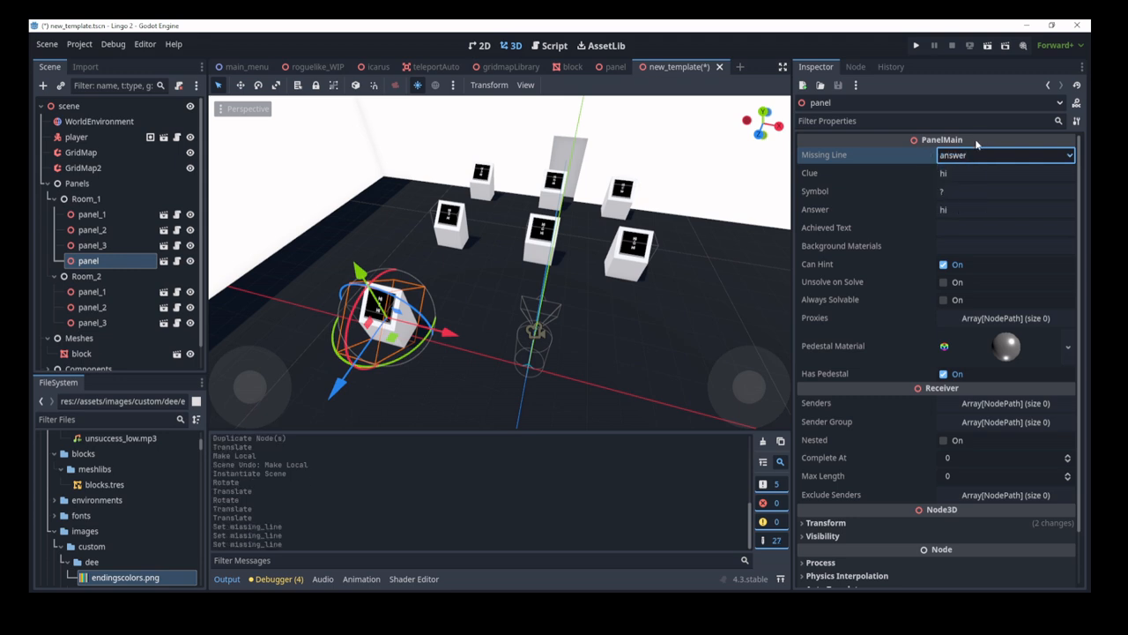
# - Change the new panel's Missing Line to clue, to symbol, and back to clue
pyautogui.click(966, 157)
pyautogui.click(957, 172)
pyautogui.click(966, 158)
pyautogui.click(942, 188)
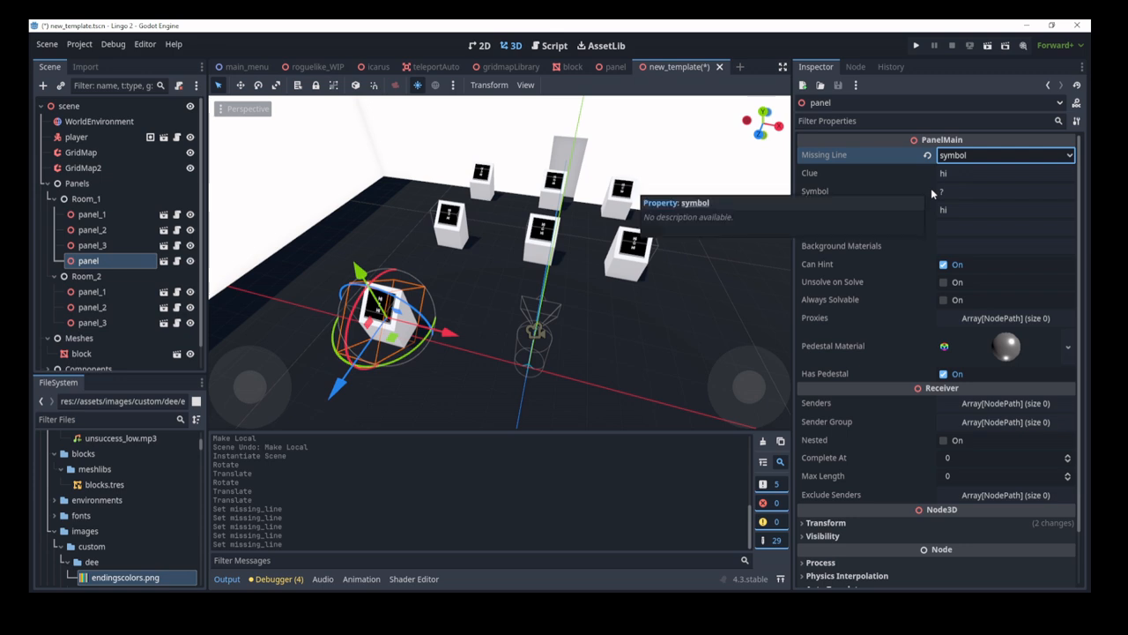
pyautogui.click(970, 157)
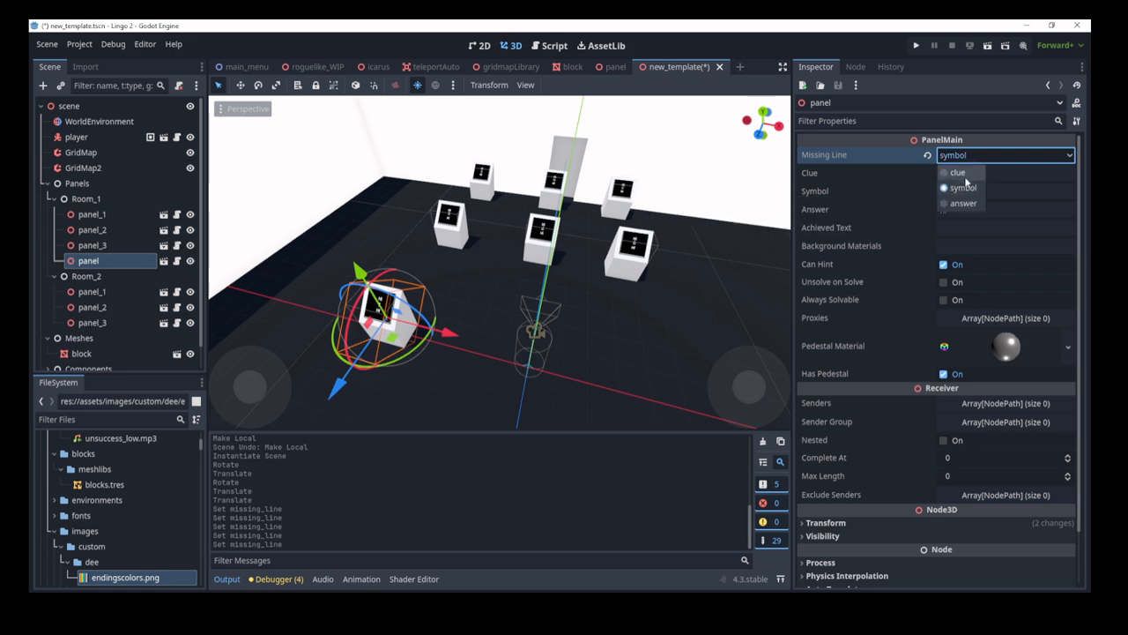
pyautogui.click(985, 172)
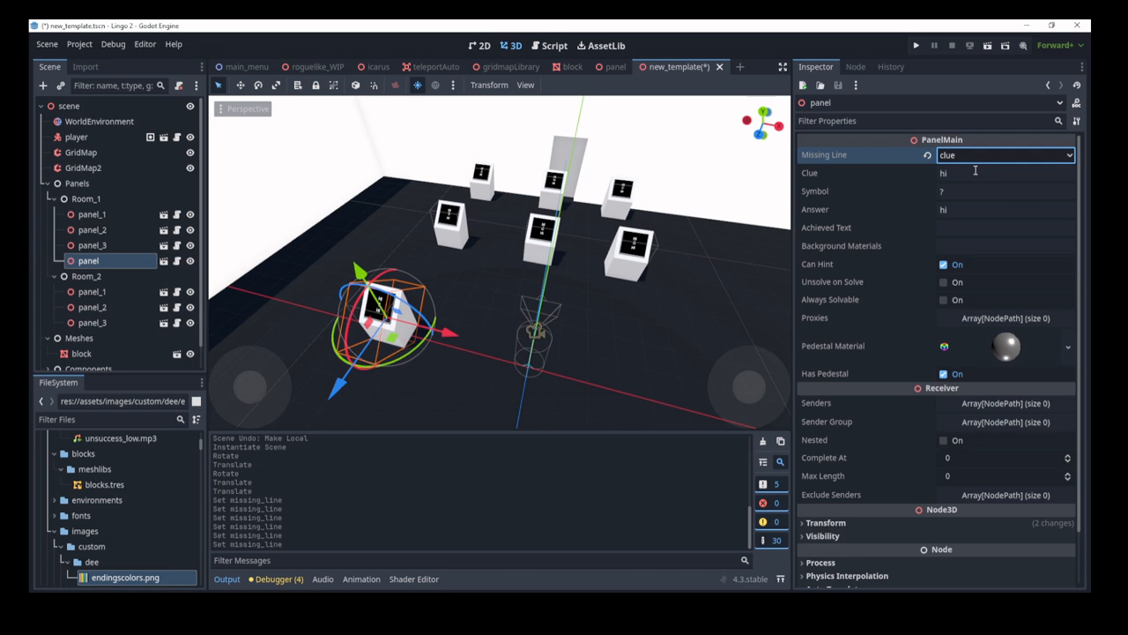
# - Cycle the new panel's Missing Line through symbol, answer and symbol, then return it to clue
pyautogui.click(976, 155)
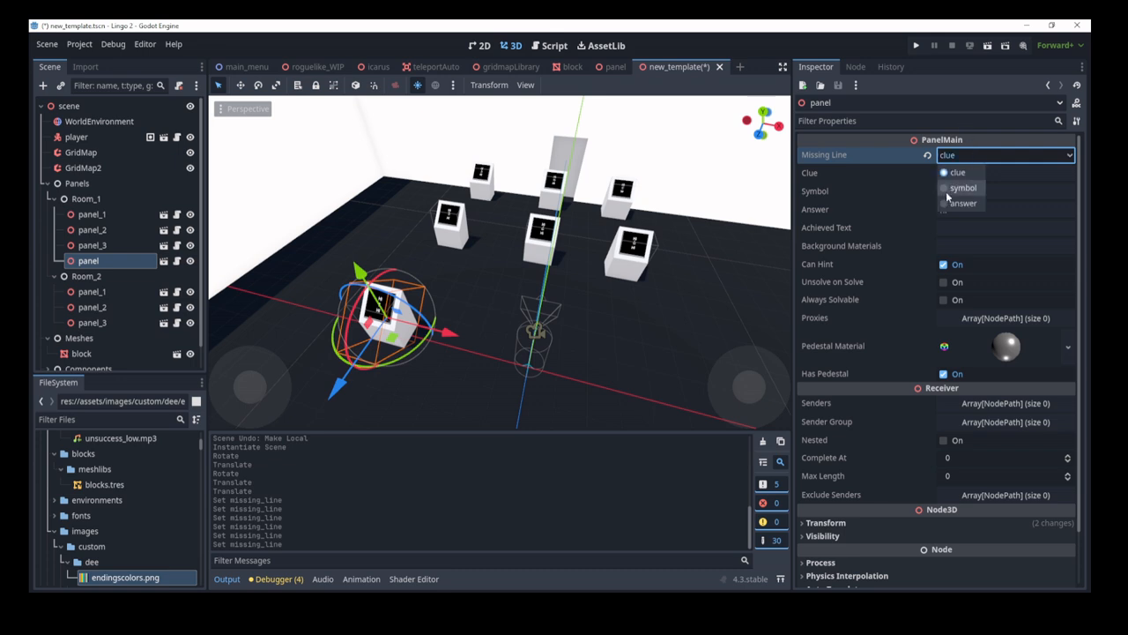
pyautogui.click(961, 188)
pyautogui.click(966, 160)
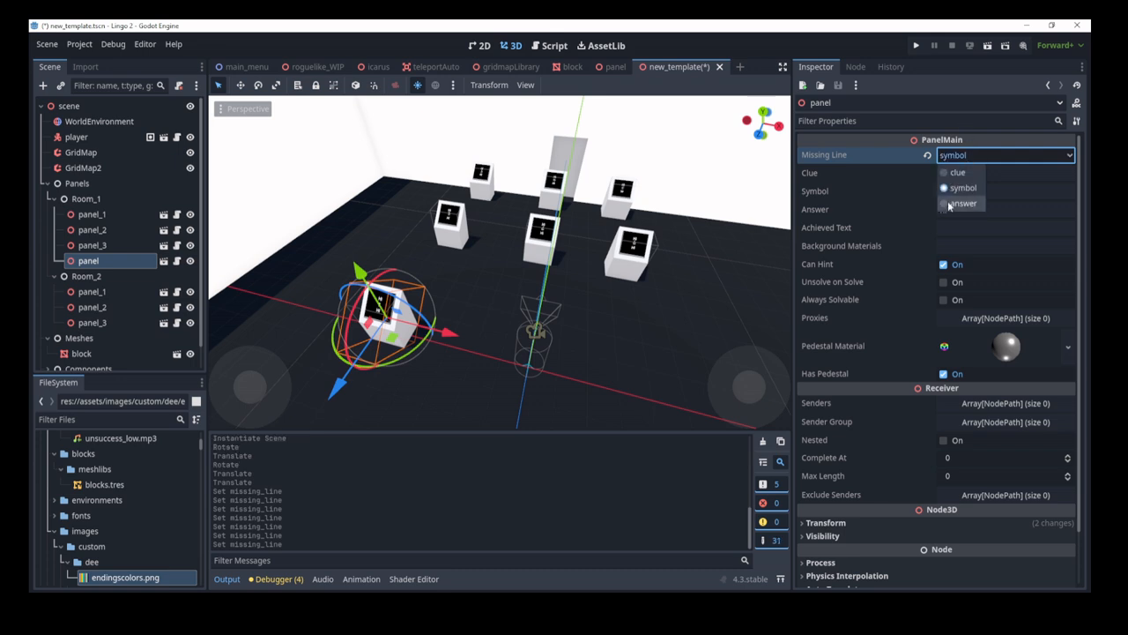
pyautogui.click(963, 187)
pyautogui.click(971, 157)
pyautogui.click(964, 187)
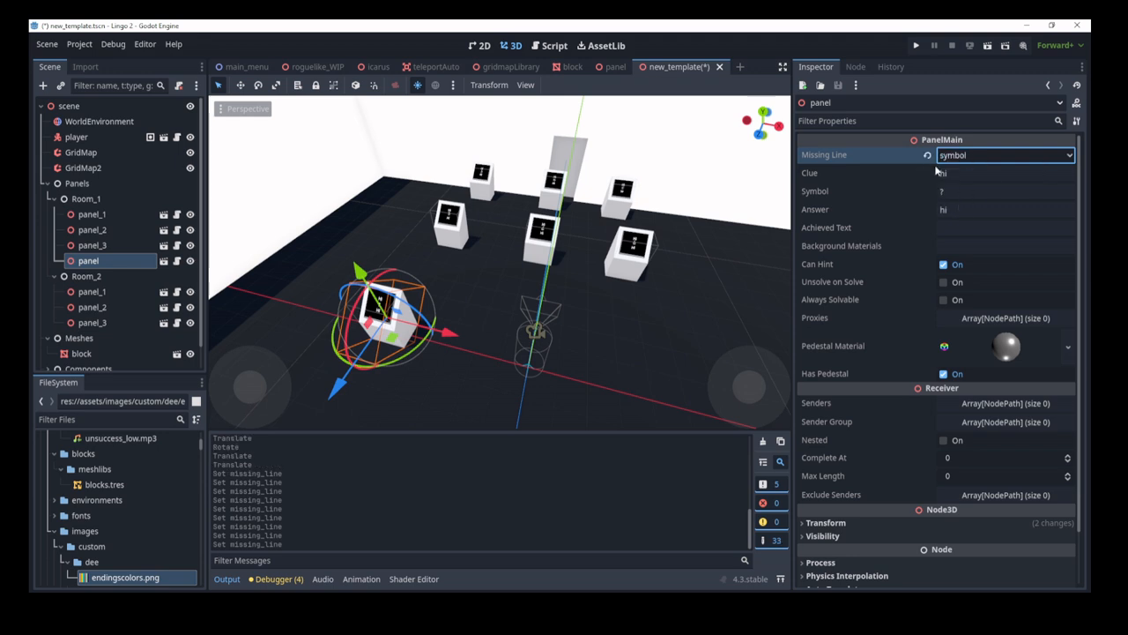
pyautogui.click(971, 162)
pyautogui.click(958, 173)
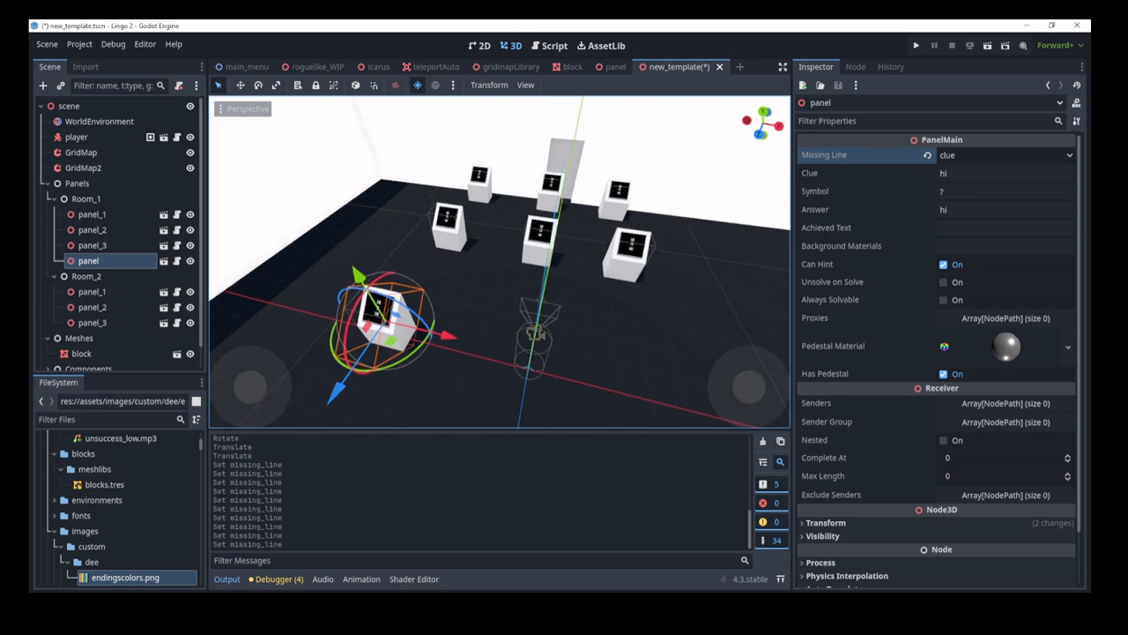
# - Open the new panel's script and find the embed_map dictionary of symbol codes
pyautogui.moveTo(747, 304); pyautogui.dragTo(747, 308, button='right')
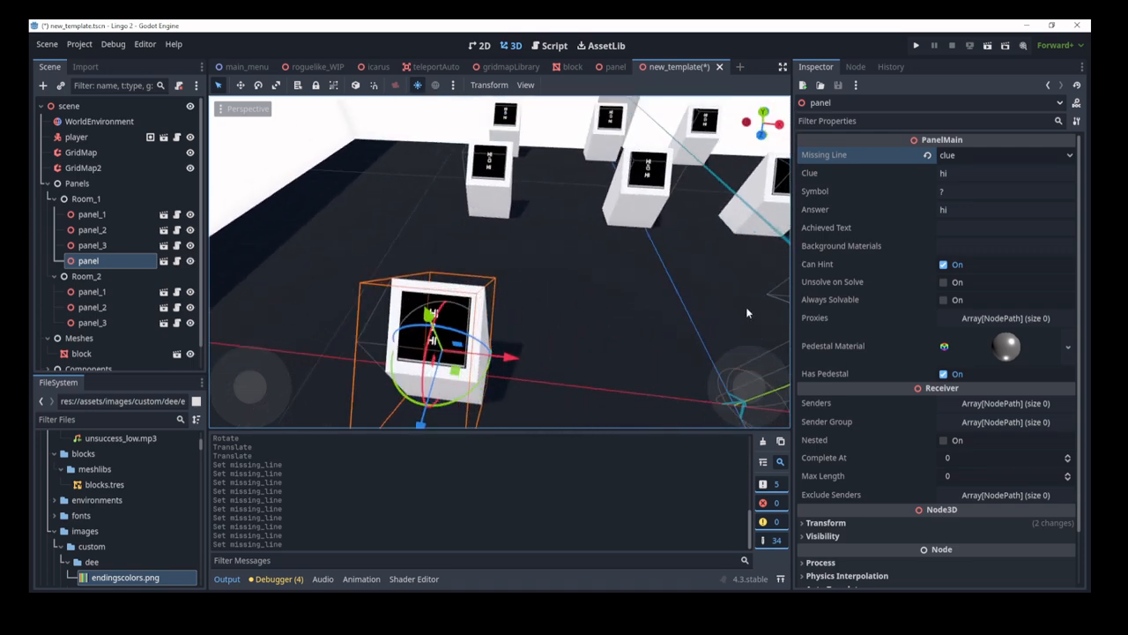
pyautogui.click(985, 193)
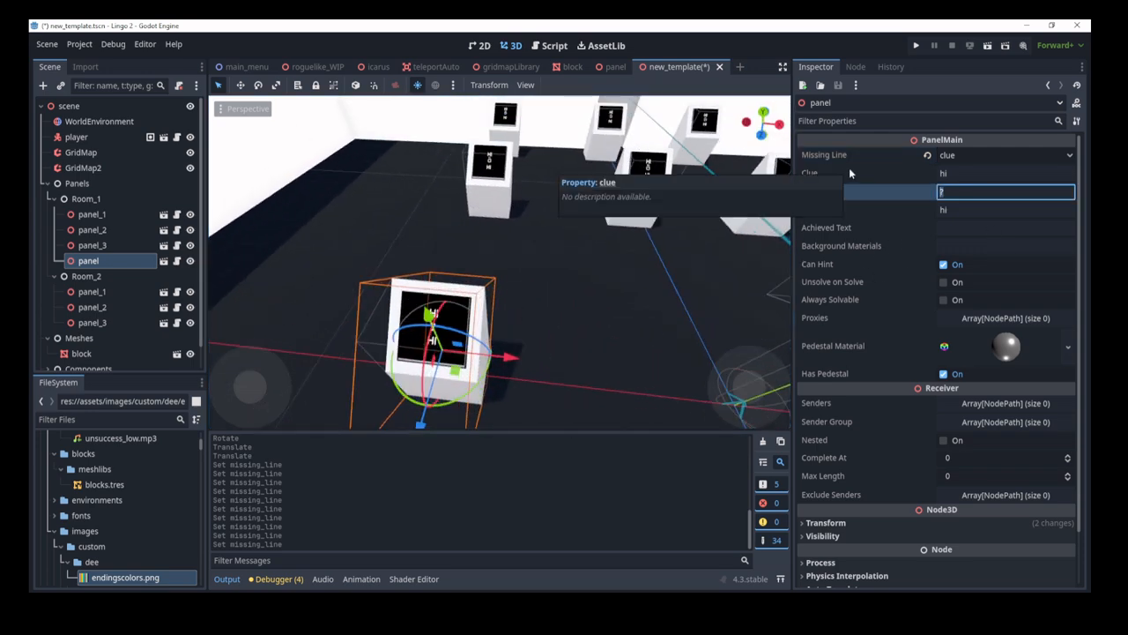
pyautogui.click(176, 261)
pyautogui.scroll(10, 533, 256)
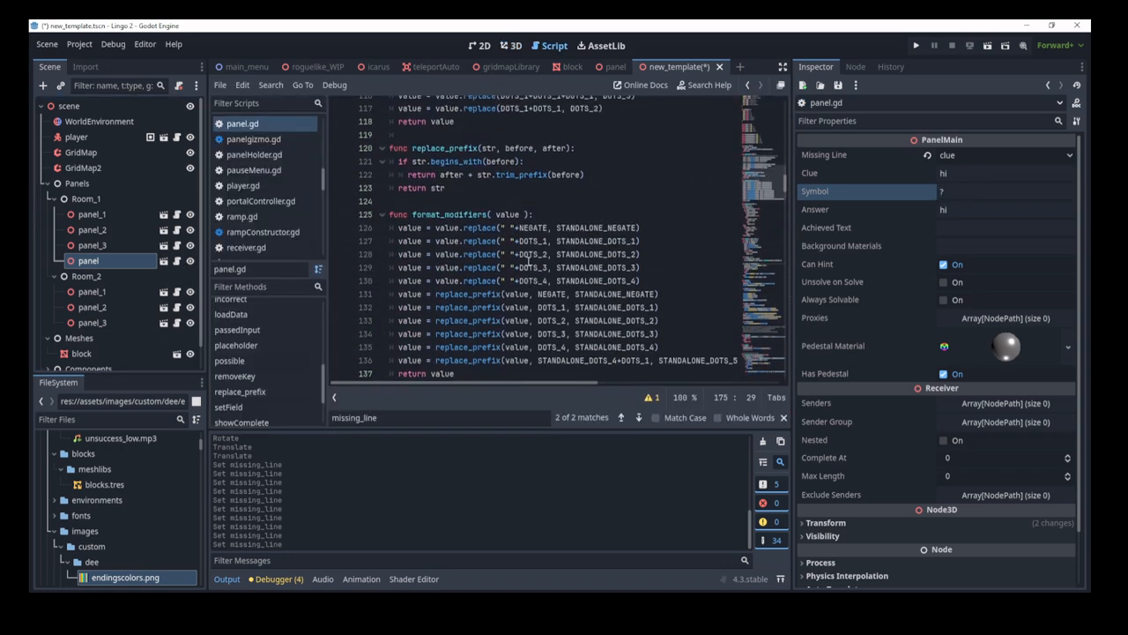
pyautogui.scroll(20, 526, 259)
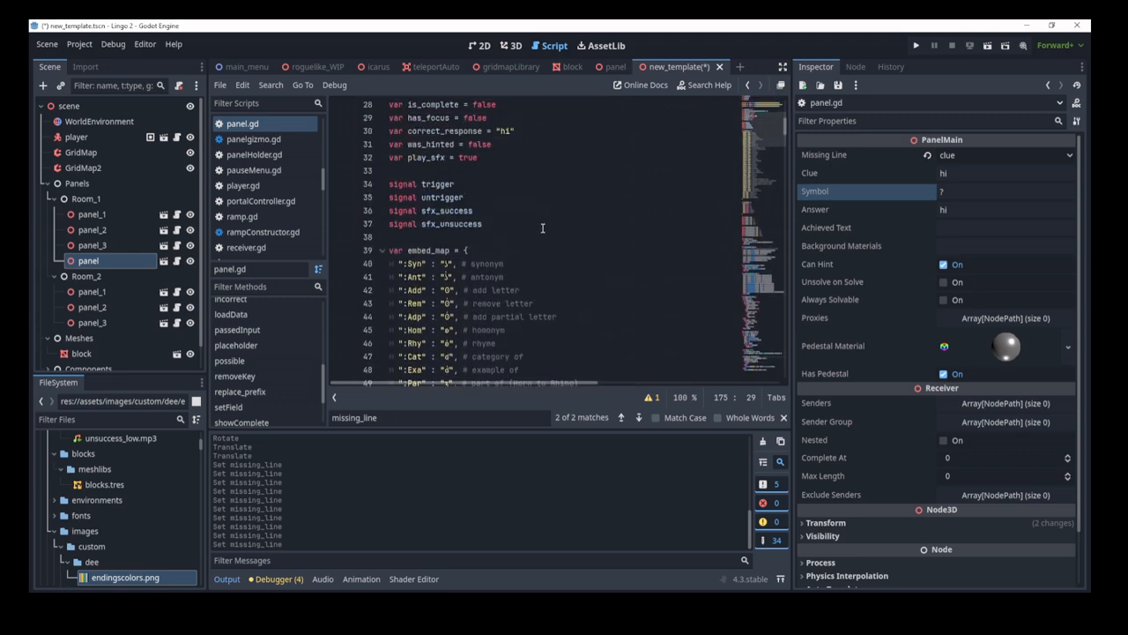
pyautogui.scroll(-2, 494, 194)
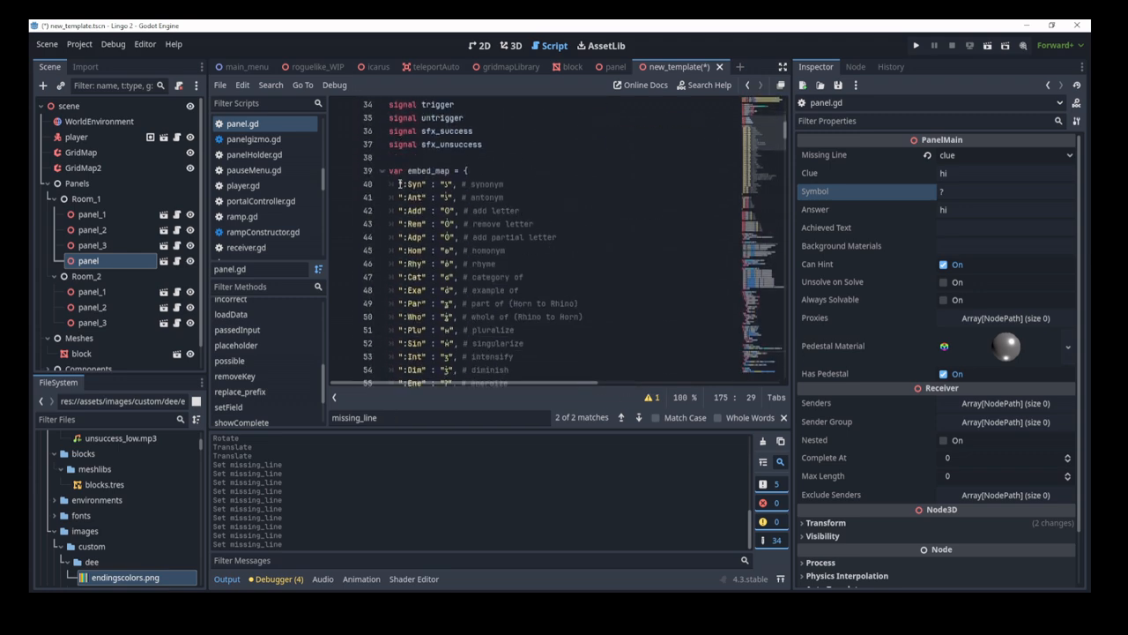
# - Examine the :Syn entry in embed_map, comparing its code, glyph and explanatory comment
pyautogui.moveTo(400, 184); pyautogui.dragTo(573, 289)
pyautogui.click(576, 174)
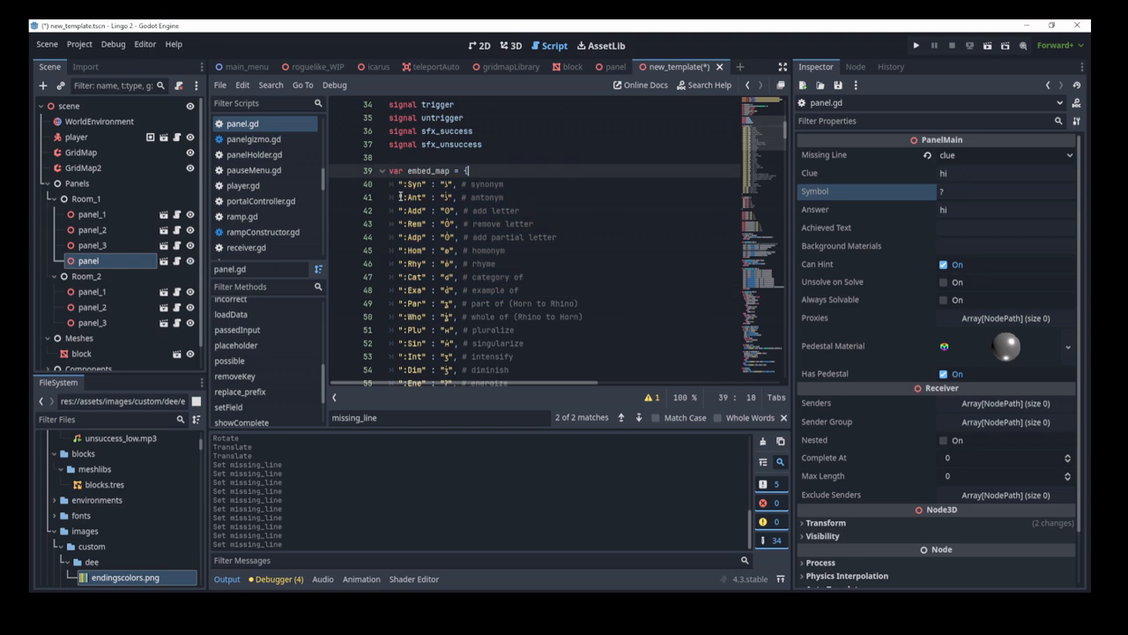
pyautogui.doubleClick(420, 184)
pyautogui.moveTo(408, 184); pyautogui.dragTo(401, 185)
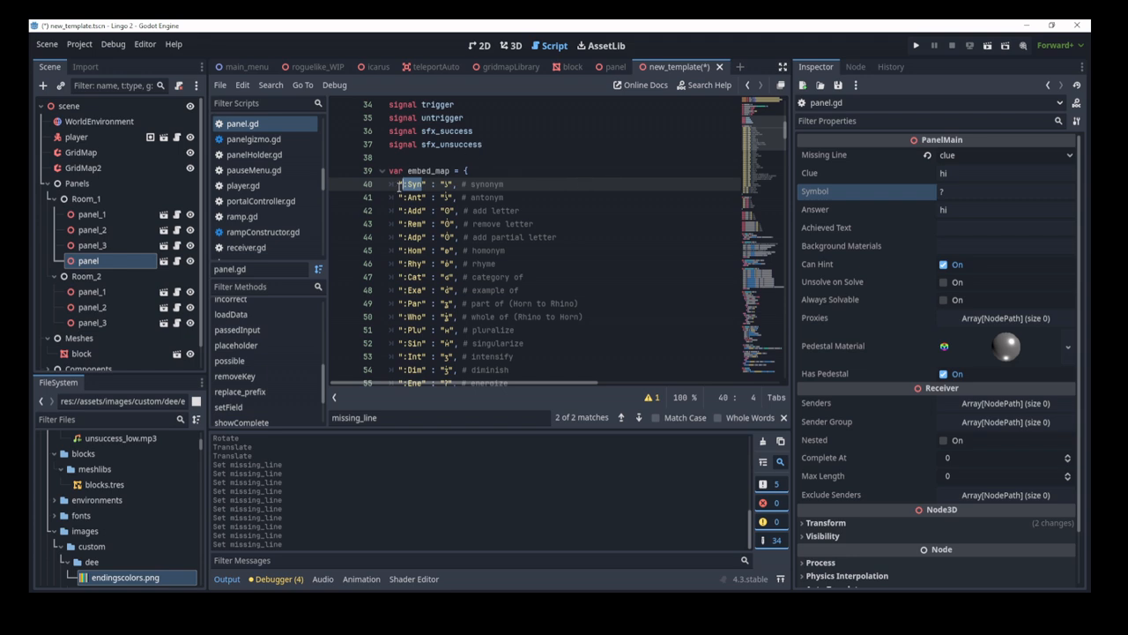
pyautogui.doubleClick(446, 185)
pyautogui.moveTo(504, 185); pyautogui.dragTo(471, 185)
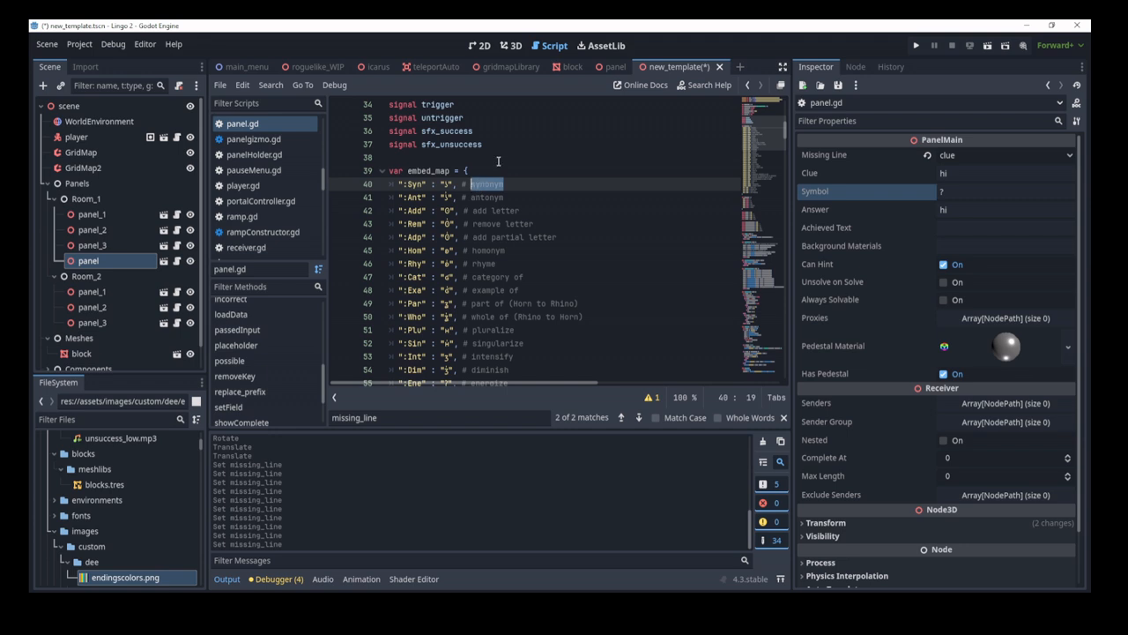
# - Return to the 3D scene, set the new panel's Symbol to :Syn and inspect it on the panel face
pyautogui.click(523, 45)
pyautogui.moveTo(968, 186); pyautogui.dragTo(921, 181)
pyautogui.write(':Sy')
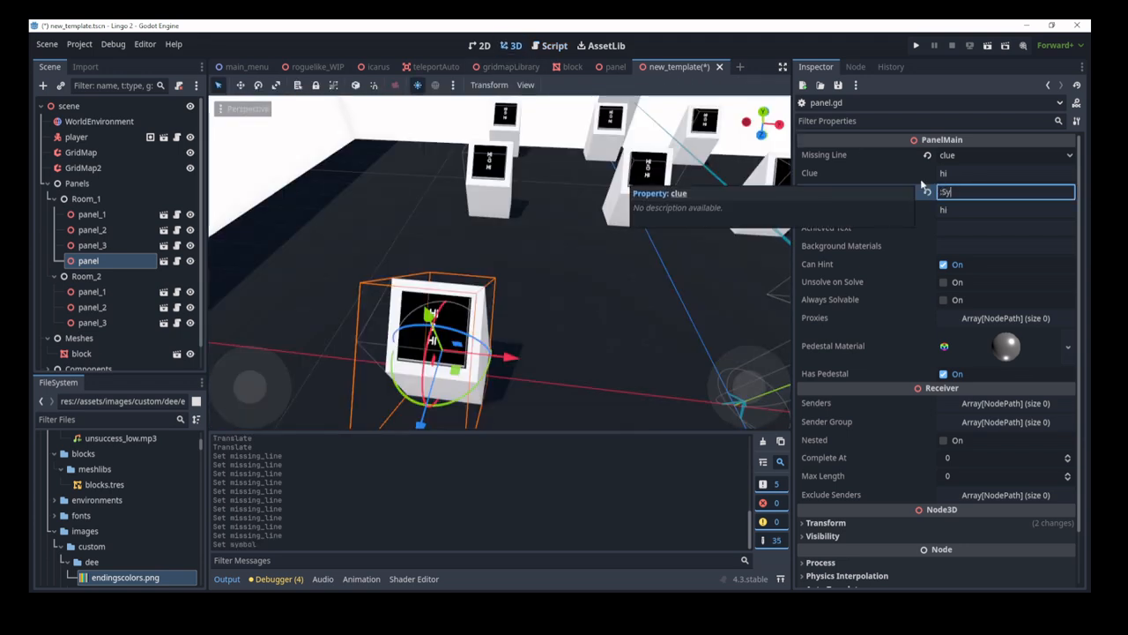
pyautogui.write('nm')
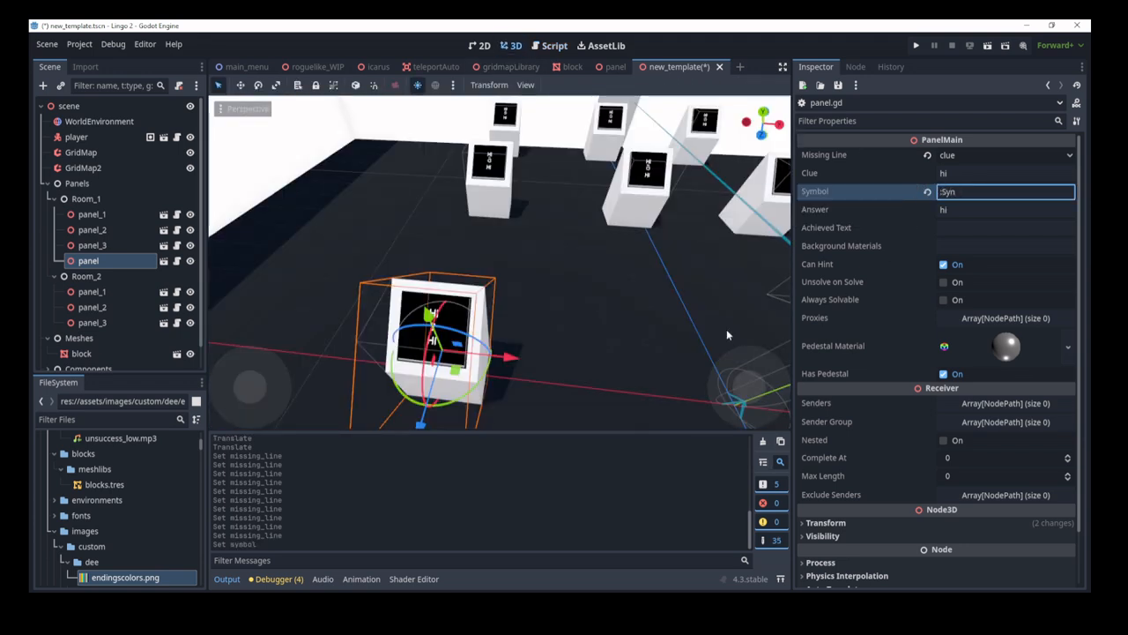
pyautogui.click(610, 334)
pyautogui.moveTo(611, 334); pyautogui.dragTo(577, 280, button='middle')
pyautogui.click(500, 338)
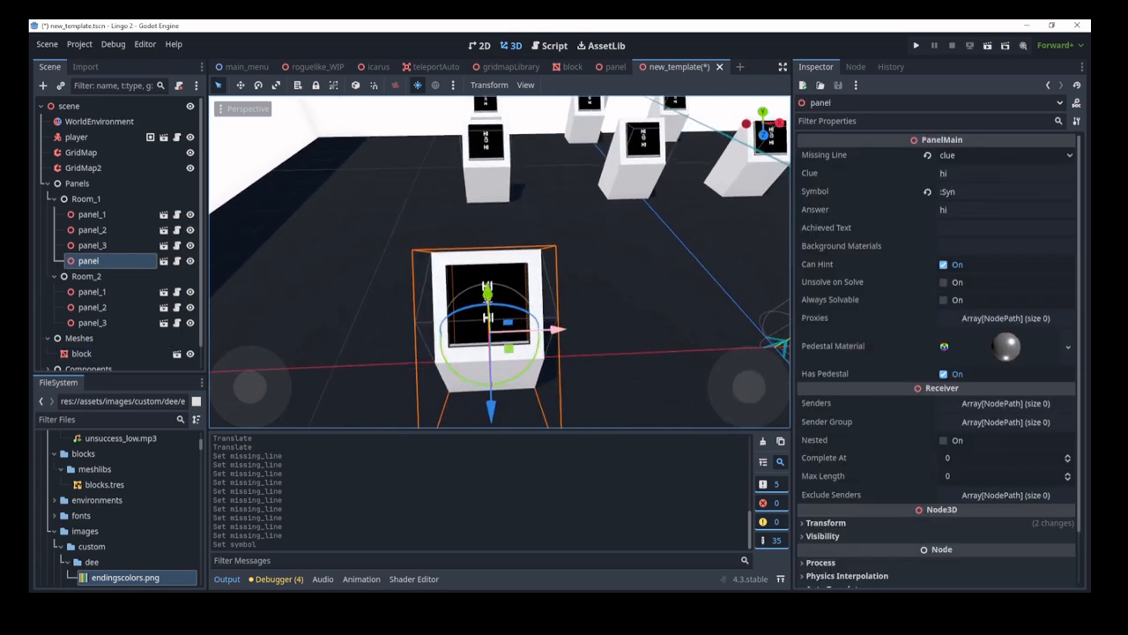
pyautogui.scroll(3, 617, 308)
pyautogui.click(632, 313)
pyautogui.click(558, 327)
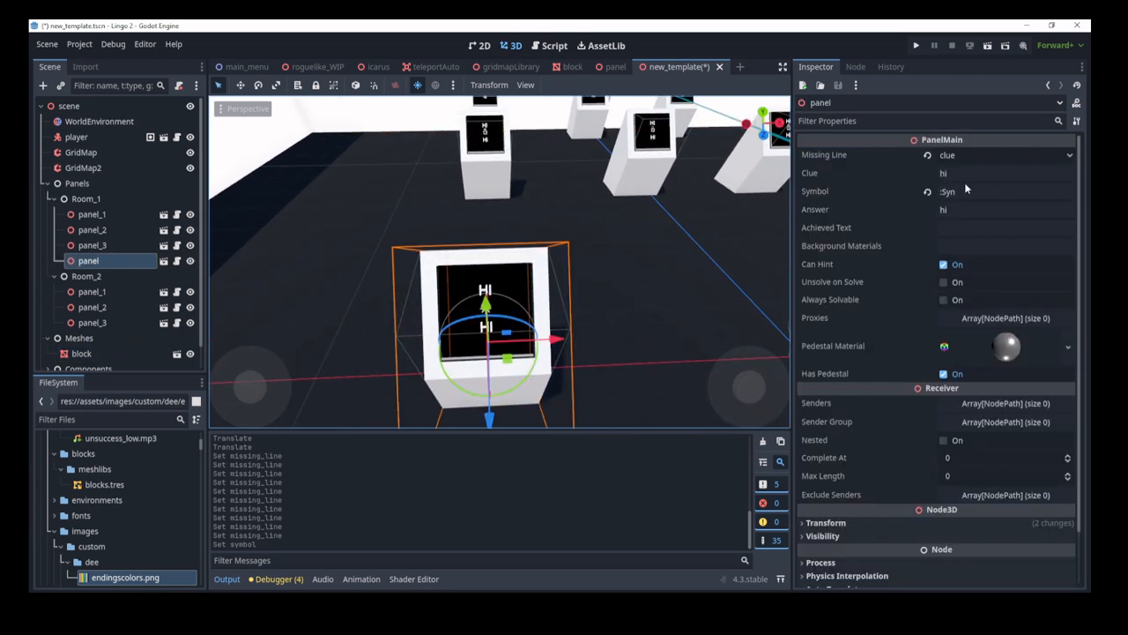
# - Add a second symbol so the new panel's Symbol reads :Syn :Ant
pyautogui.click(991, 191)
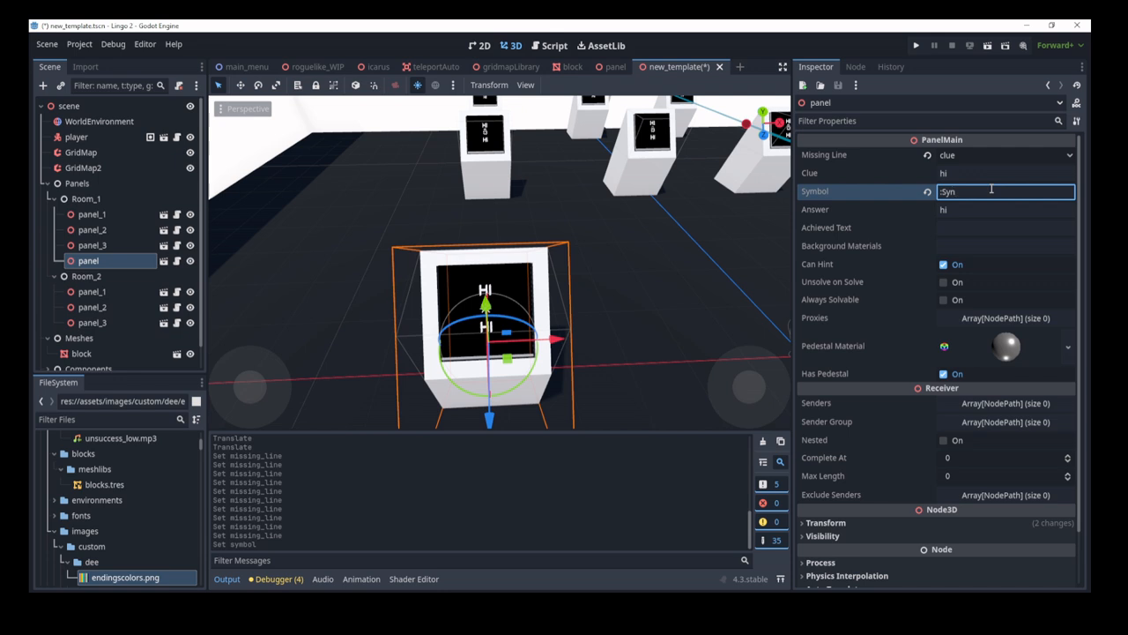
pyautogui.click(419, 322)
pyautogui.click(508, 310)
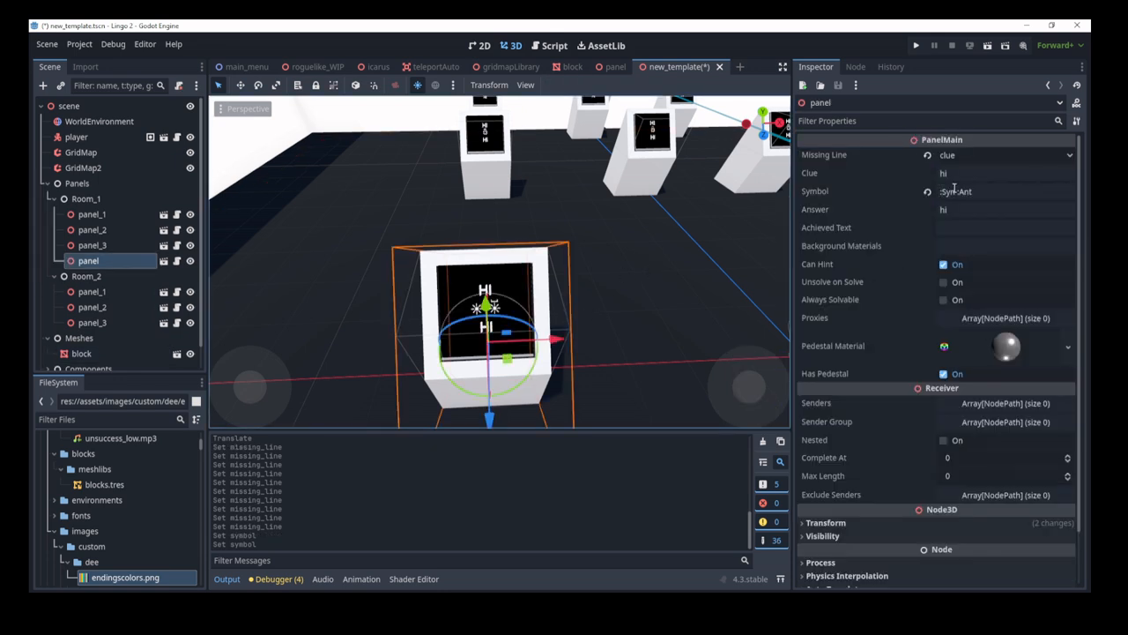
# - Add the ^ negate modifier to the first symbol, making the Symbol :Syn^ :Ant, and inspect the panel face
pyautogui.click(954, 188)
pyautogui.write('^')
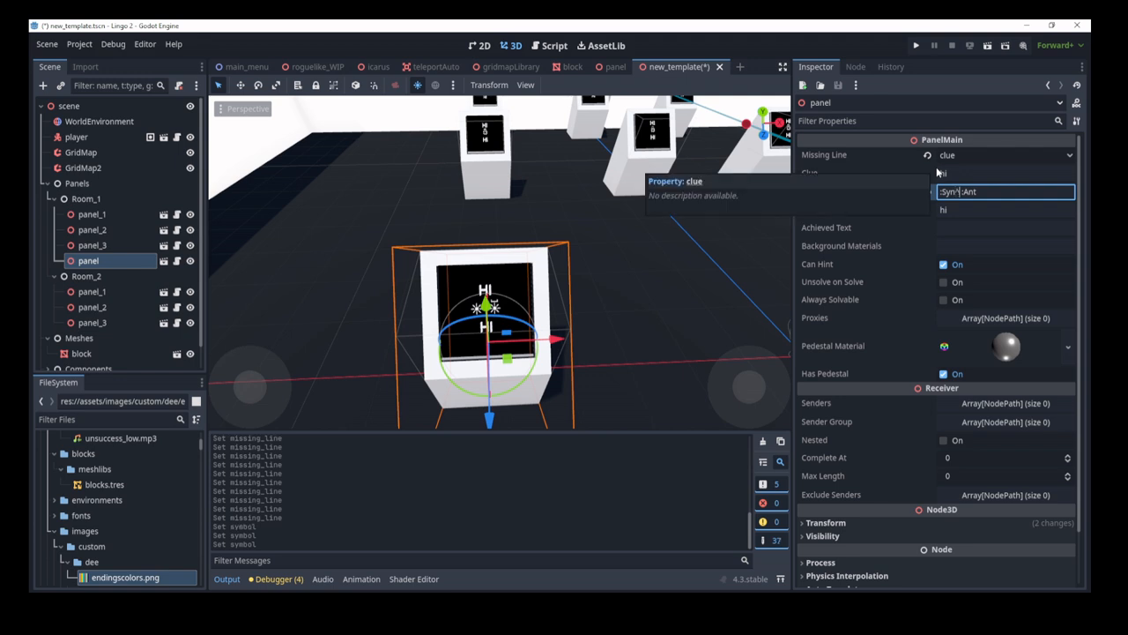
pyautogui.press('Return')
pyautogui.click(534, 326)
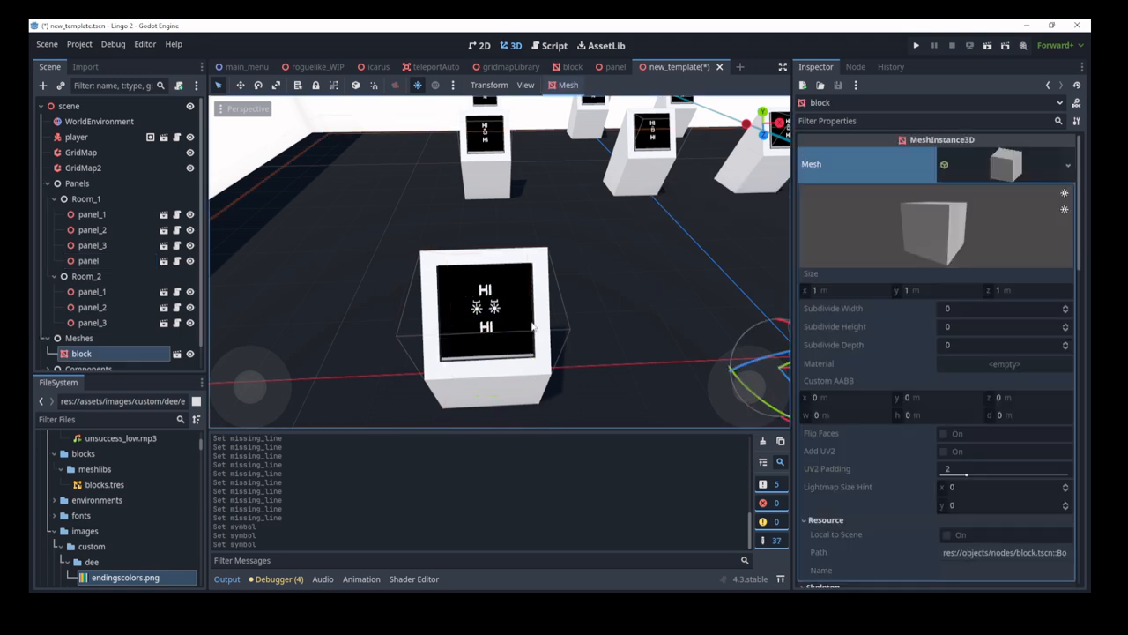
pyautogui.click(512, 309)
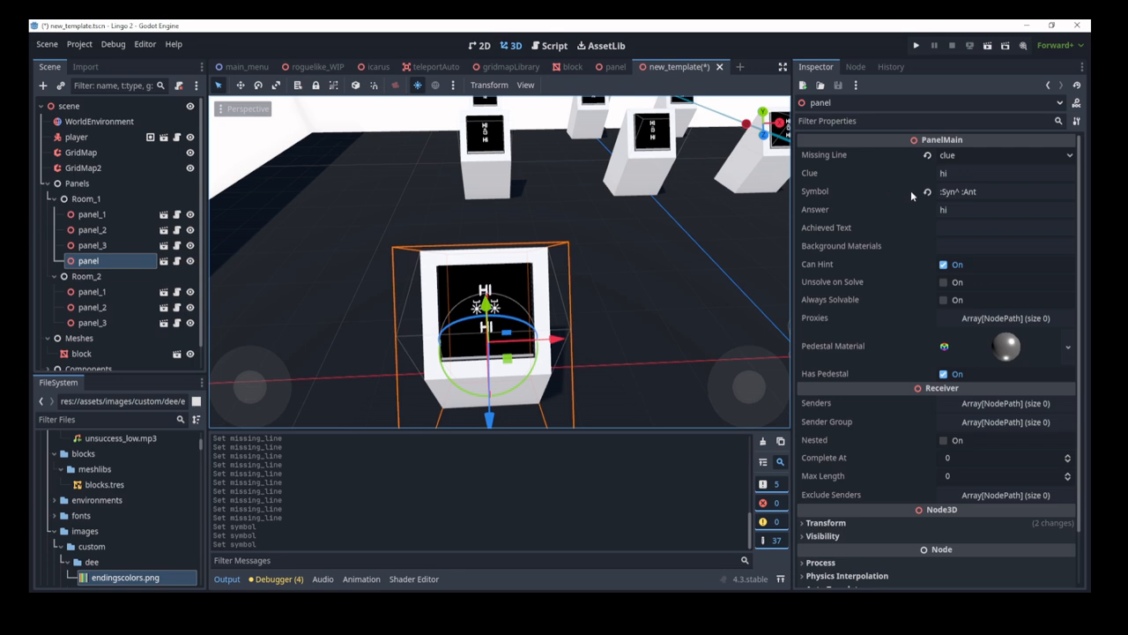
# - Replace the second symbol code so the Symbol reads :Syn^ :Adp, and inspect the panel face up close
pyautogui.click(985, 192)
pyautogui.press('BackSpace')
pyautogui.press('BackSpace')
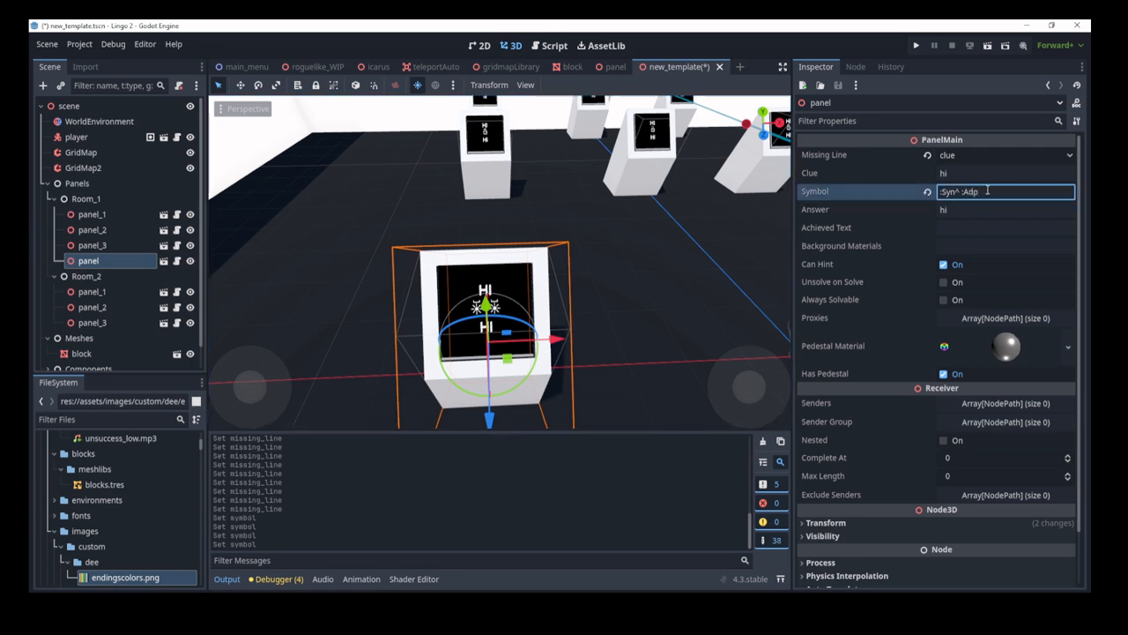
pyautogui.click(632, 289)
pyautogui.scroll(7, 555, 336)
pyautogui.keyDown('shift'); pyautogui.moveTo(557, 340); pyautogui.dragTo(542, 264, button='middle'); pyautogui.keyUp('shift')
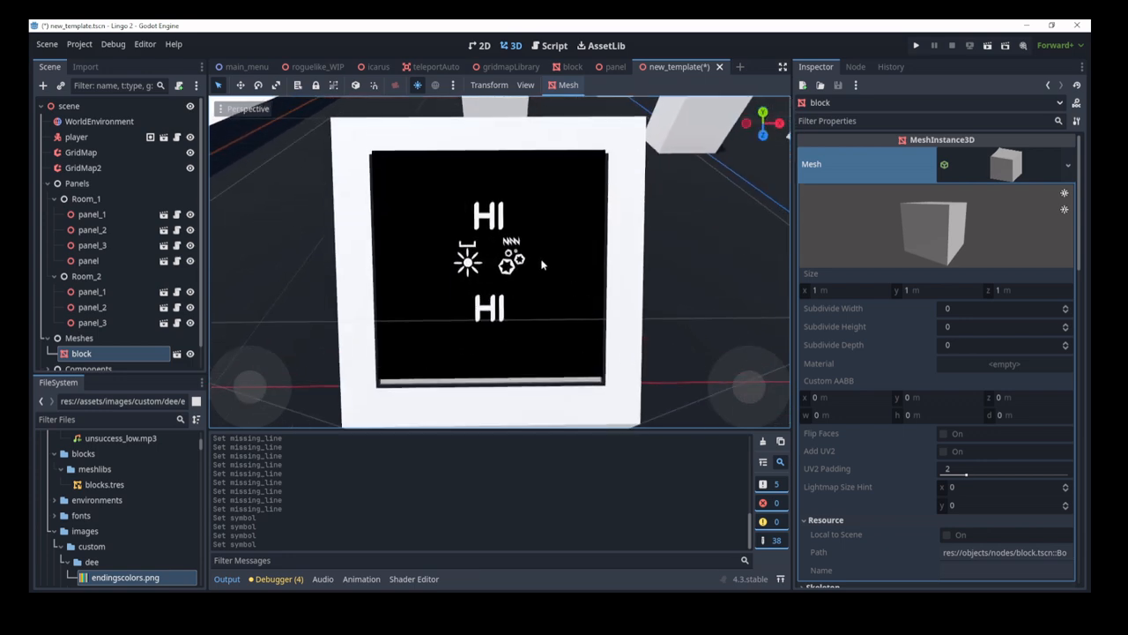
# - Insert the ~ squiggle modifier before the negate modifier, making the new panel's Symbol :Syn~^ :Adp
pyautogui.click(538, 268)
pyautogui.click(951, 189)
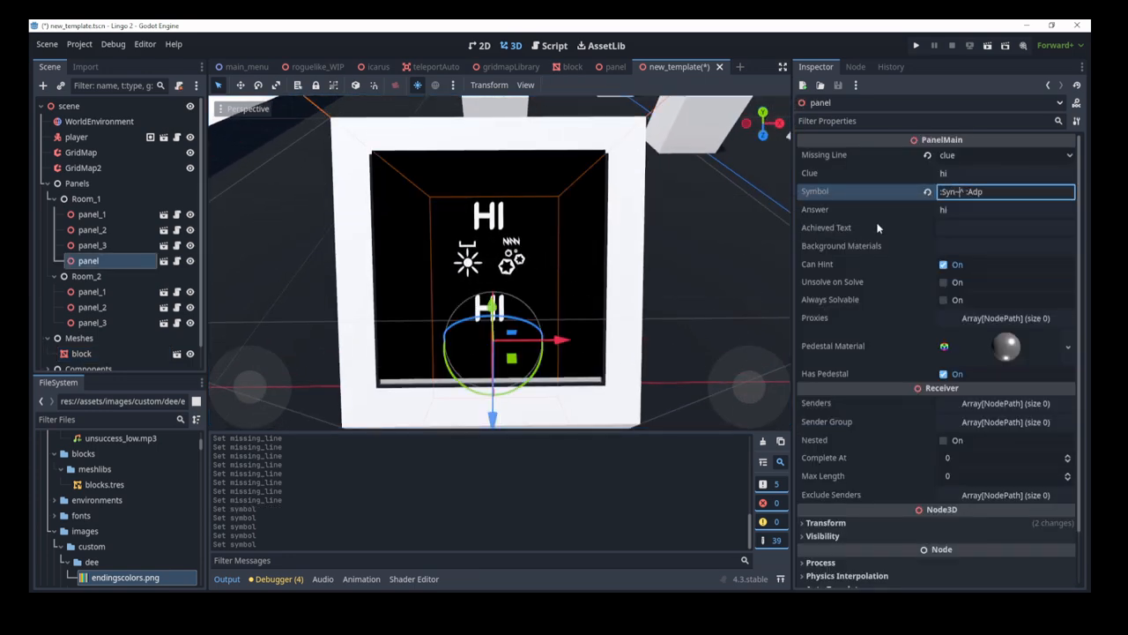
pyautogui.click(732, 258)
pyautogui.click(685, 258)
pyautogui.scroll(-3, 686, 258)
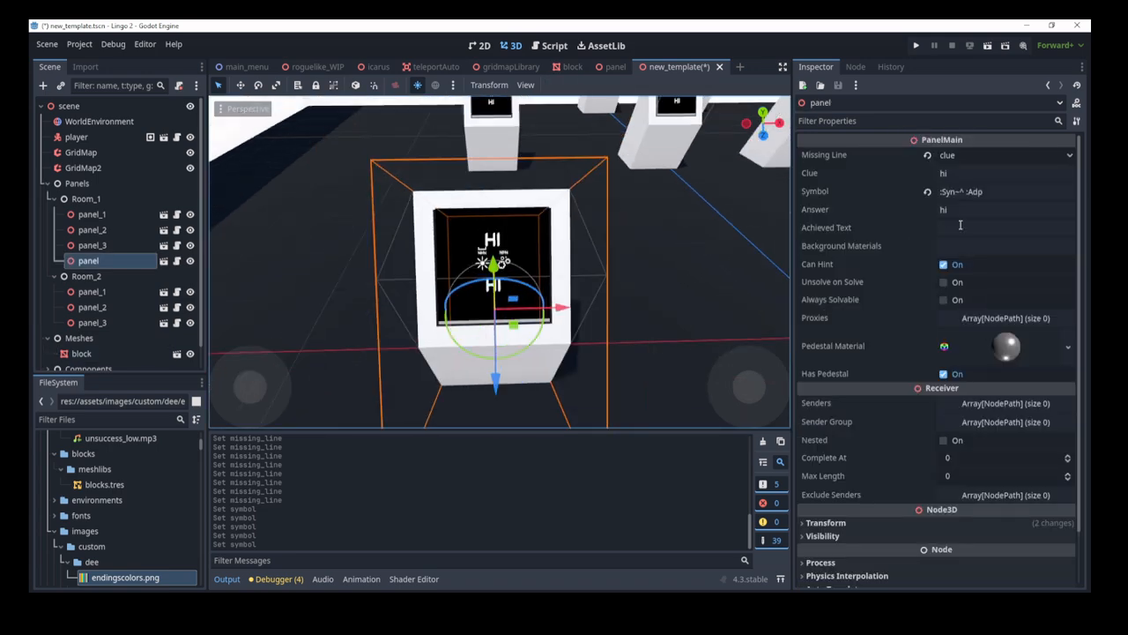
# - Reorder the first symbol's modifiers so the new panel's Symbol reads :Syn^~ :Adp
pyautogui.click(959, 192)
pyautogui.press('BackSpace')
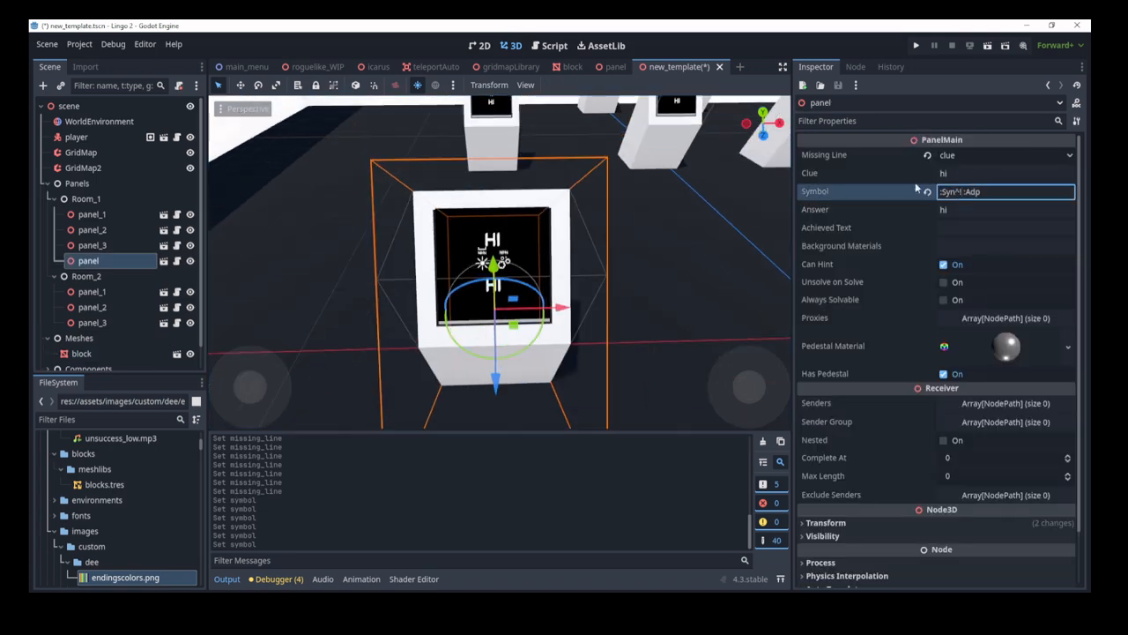
pyautogui.write('~')
pyautogui.press('Return')
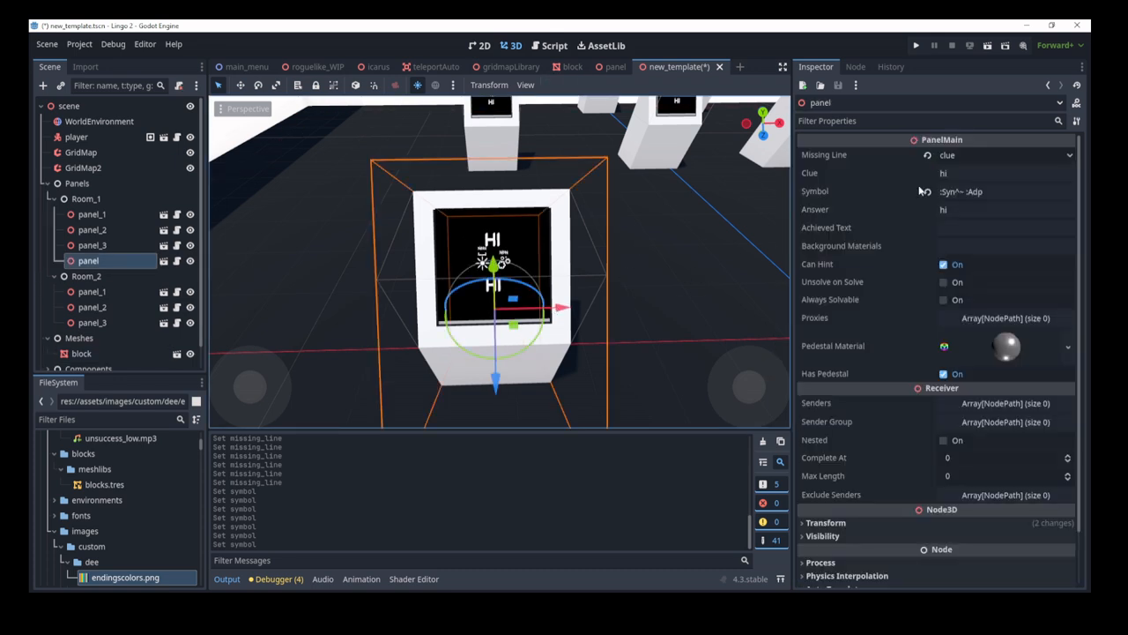
# - Add three repeat dots to the first symbol, making the Symbol :Syn^~... :Adp, and inspect the panel face
pyautogui.click(967, 192)
pyautogui.write('...')
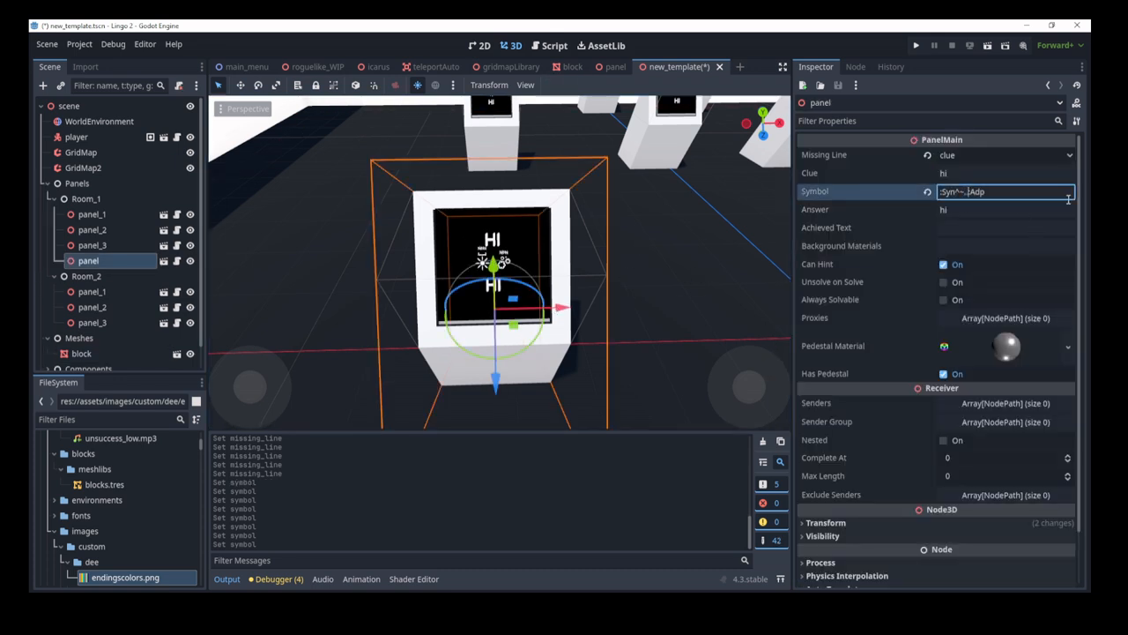
pyautogui.click(703, 267)
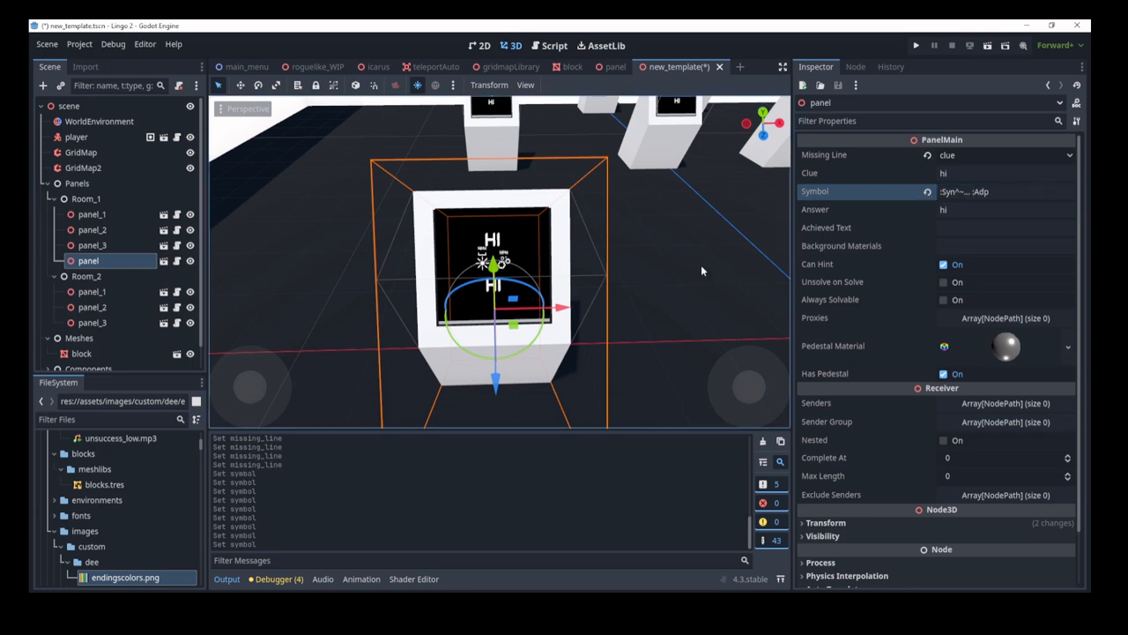
pyautogui.click(533, 275)
pyautogui.press('f')
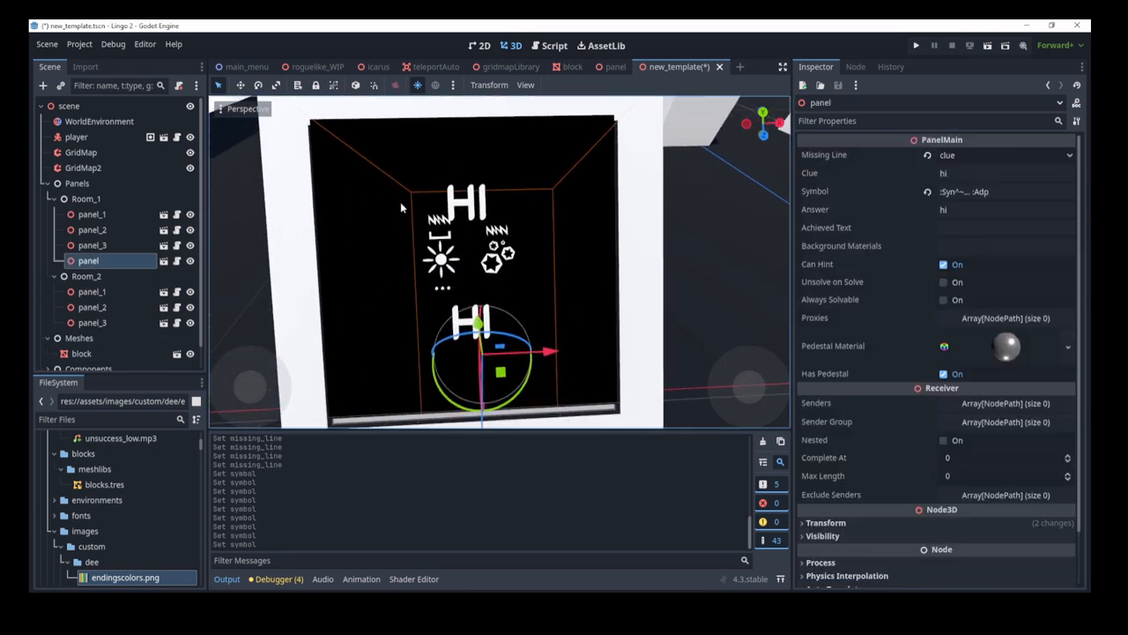
pyautogui.scroll(-5, 774, 279)
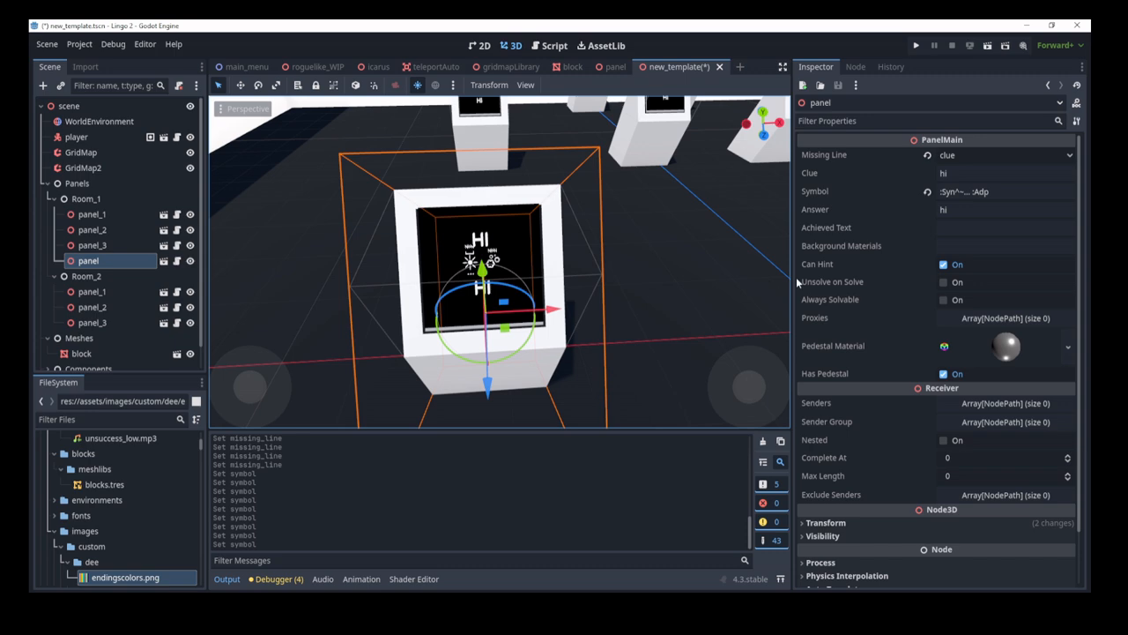
# - Look up the :Srr entry for surrounding/home of in the panel script's embed_map
pyautogui.click(542, 45)
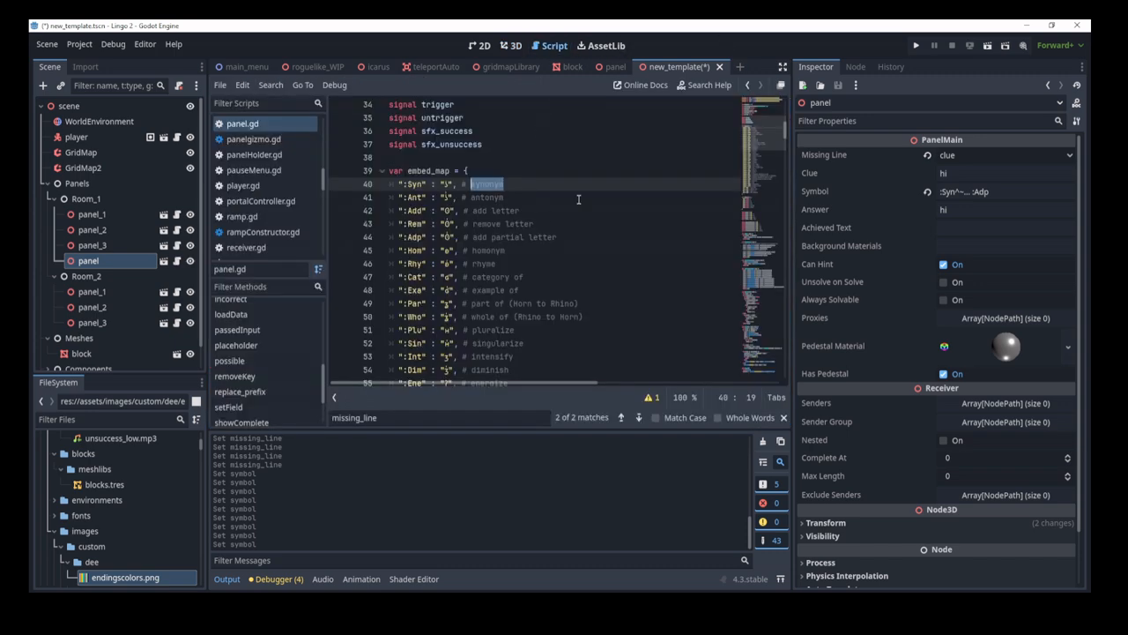
pyautogui.scroll(-5, 584, 205)
pyautogui.scroll(-6, 584, 206)
pyautogui.moveTo(657, 238); pyautogui.dragTo(377, 236)
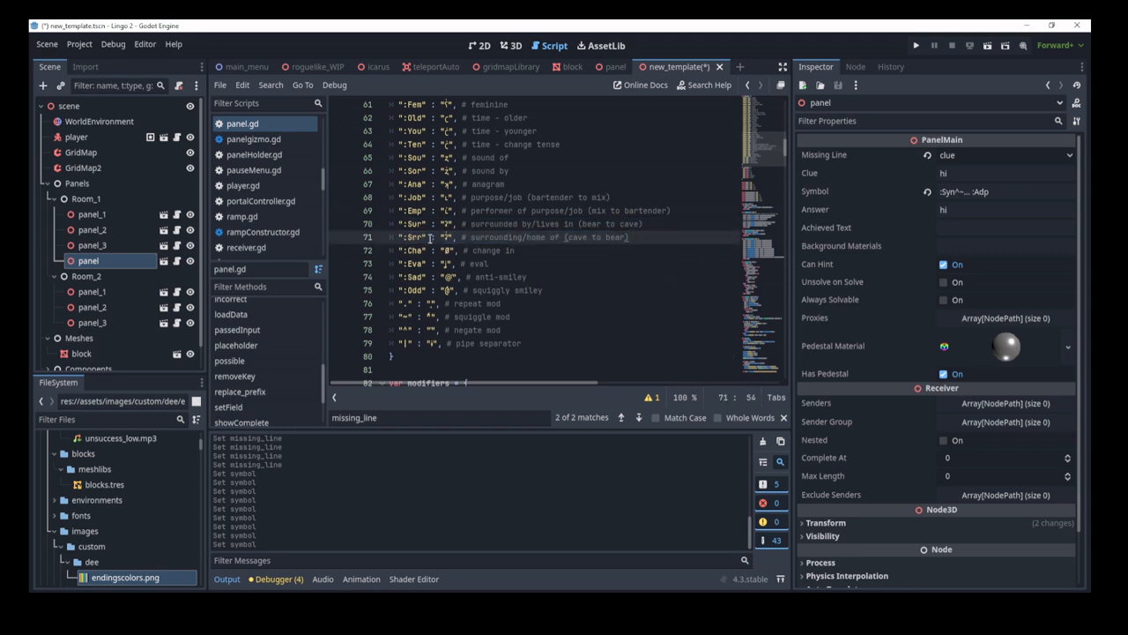
pyautogui.moveTo(426, 238); pyautogui.dragTo(406, 238)
# - Return to the 3D scene and replace the new panel's whole Symbol value with :Srr
pyautogui.click(513, 49)
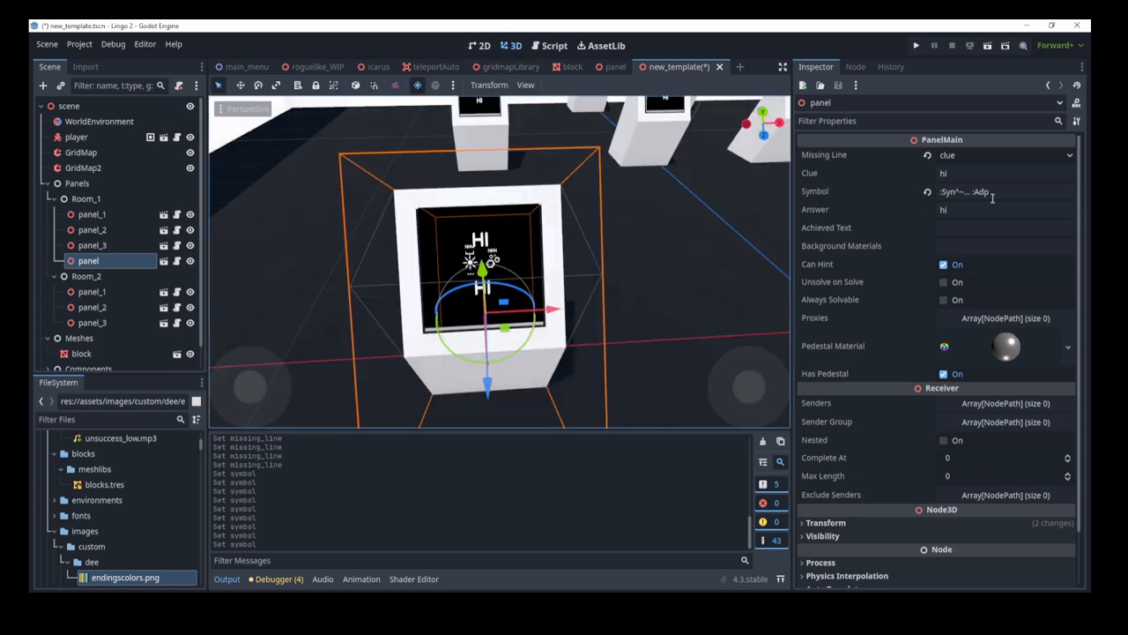
pyautogui.click(987, 191)
pyautogui.write('Srr')
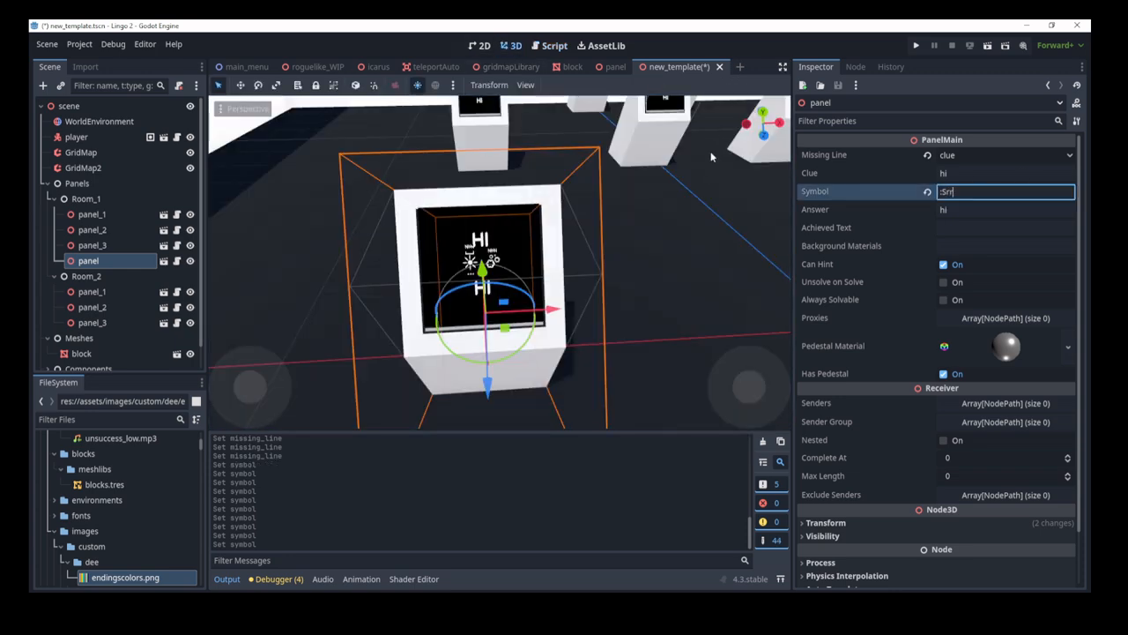
# - Deselect and reselect the new panel to refresh its preview, and examine the :Srr symbol on its face
pyautogui.click(652, 249)
pyautogui.click(513, 297)
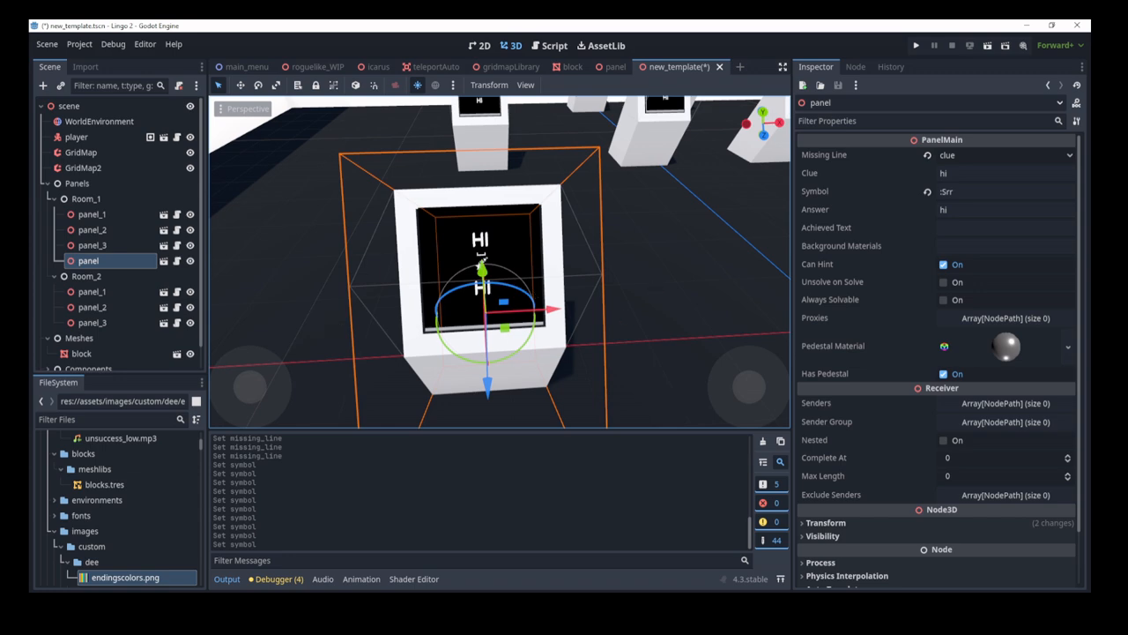
pyautogui.moveTo(649, 300); pyautogui.dragTo(561, 218, button='middle')
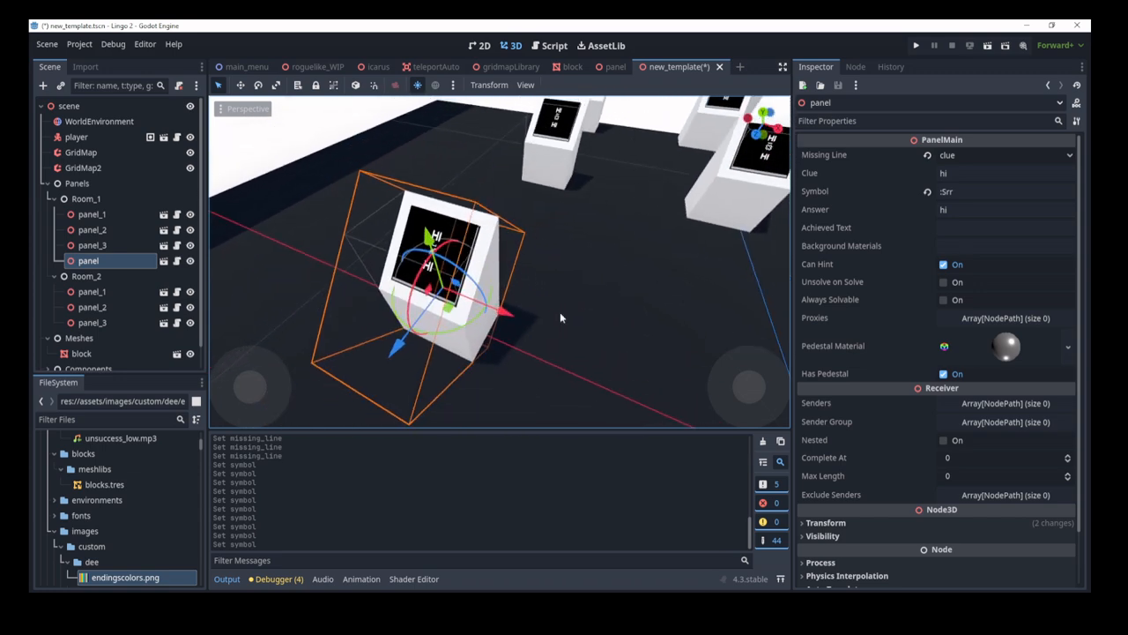
pyautogui.moveTo(559, 312); pyautogui.dragTo(540, 229, button='right')
pyautogui.press('s')
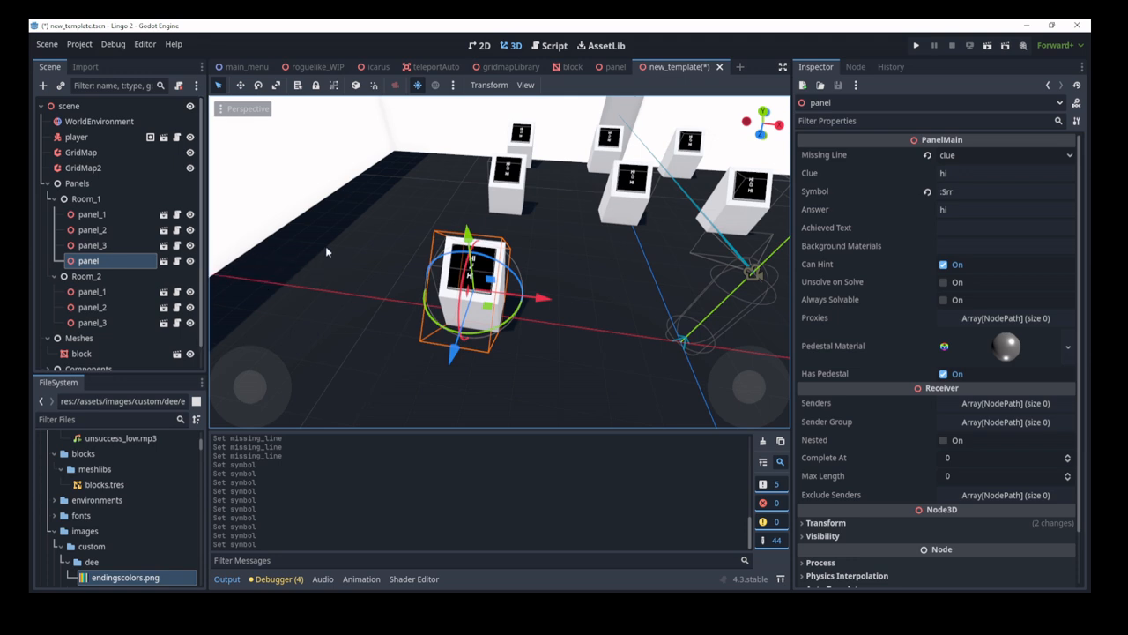
# - Check in the Project Settings plugin list that PanelGizmo is enabled, and close the dialog
pyautogui.click(75, 46)
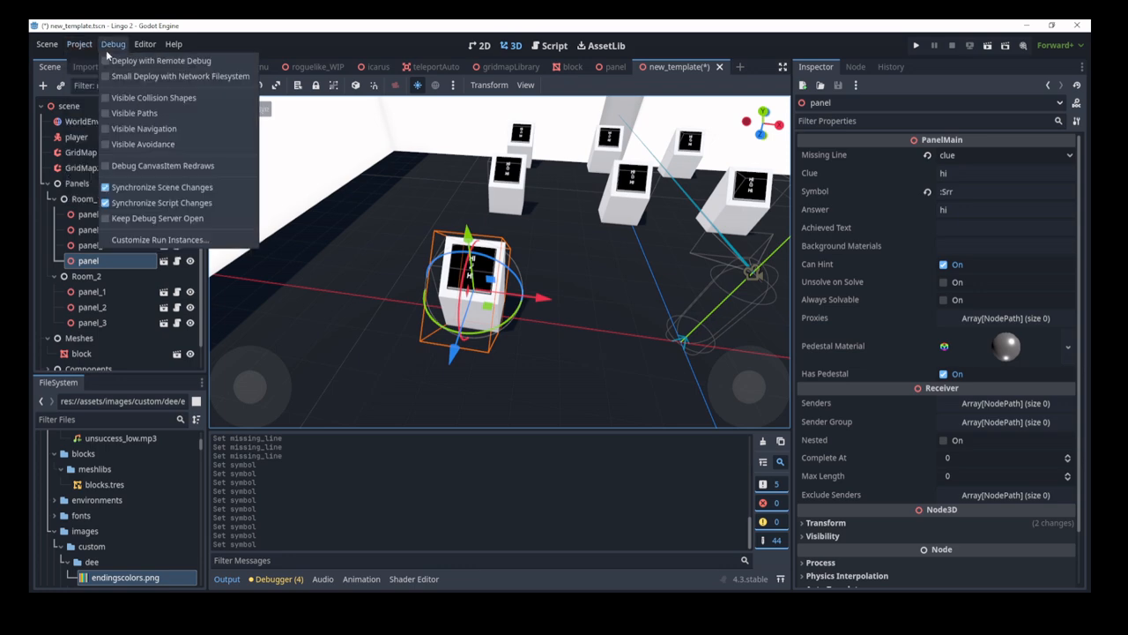
pyautogui.click(85, 62)
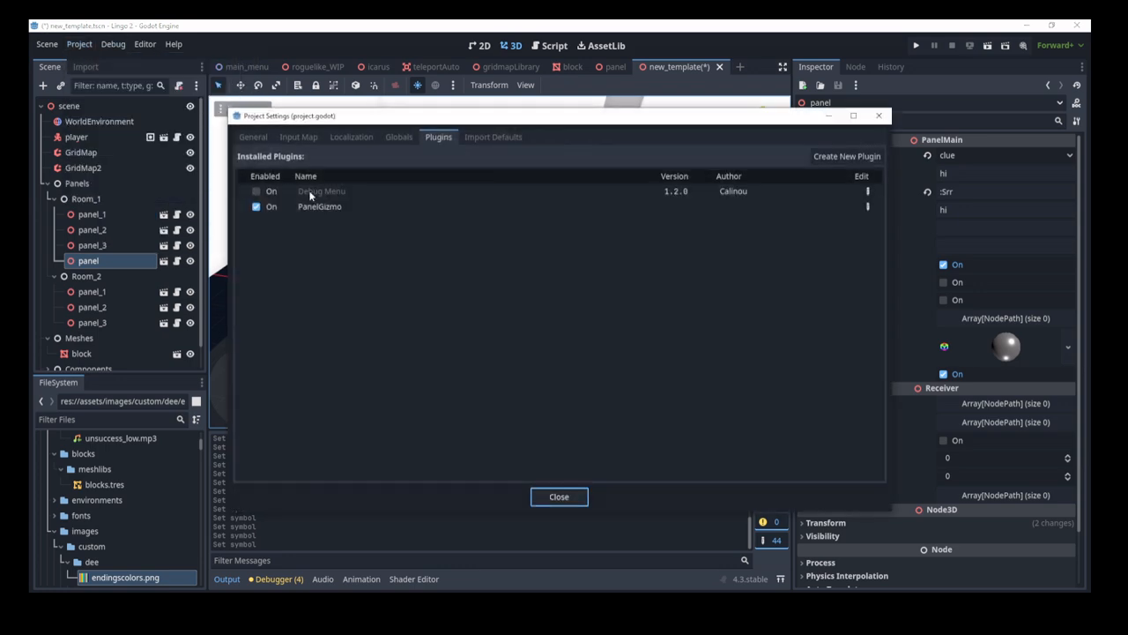
pyautogui.click(404, 138)
pyautogui.click(438, 137)
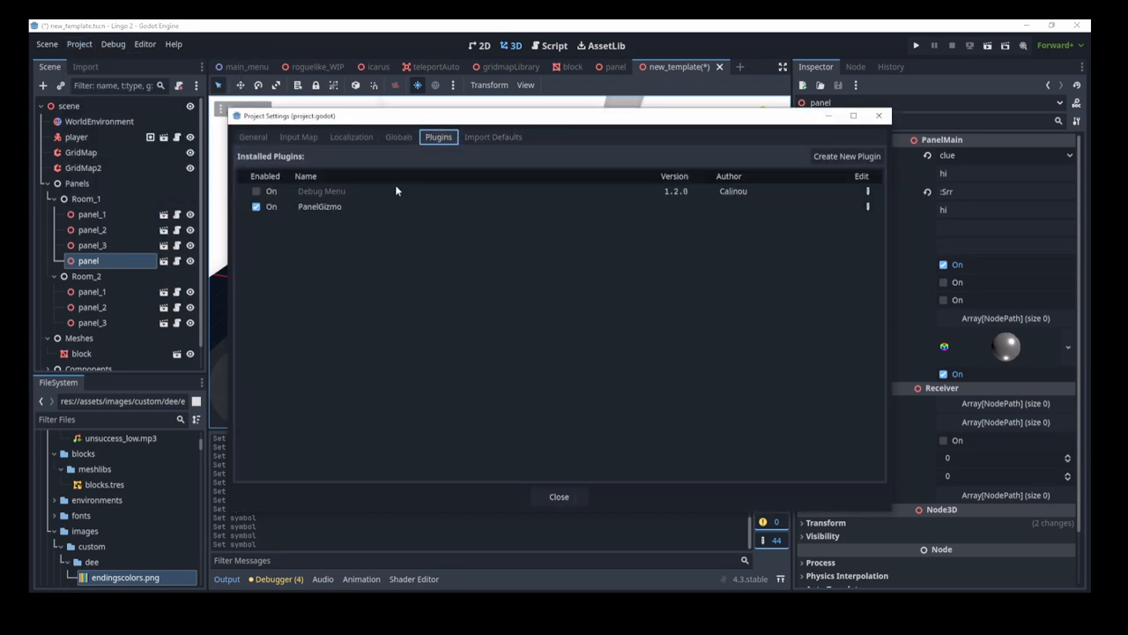
pyautogui.click(336, 210)
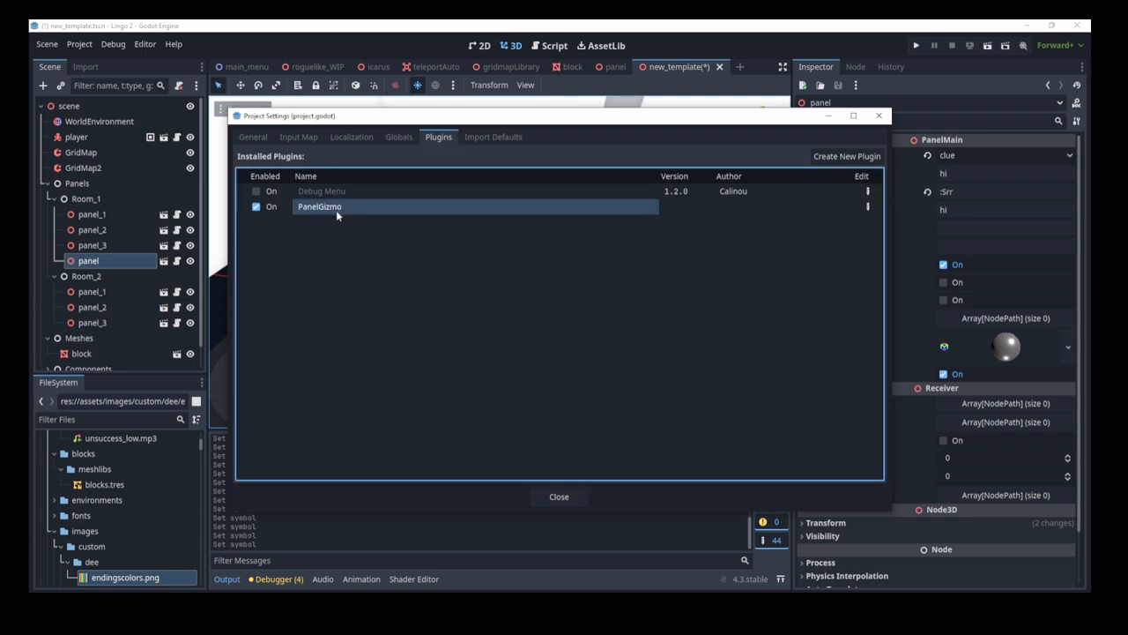
pyautogui.click(257, 208)
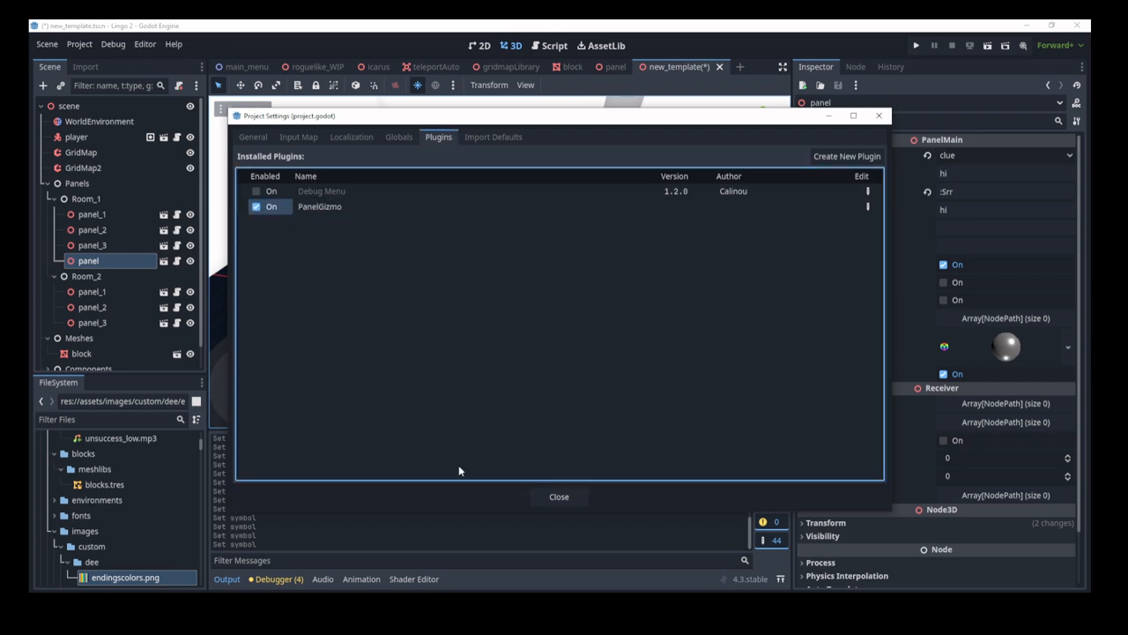
pyautogui.click(555, 494)
# - Reselect the new panel in the 3D scene and examine its preview from nearer and farther viewpoints
pyautogui.click(525, 277)
pyautogui.click(486, 276)
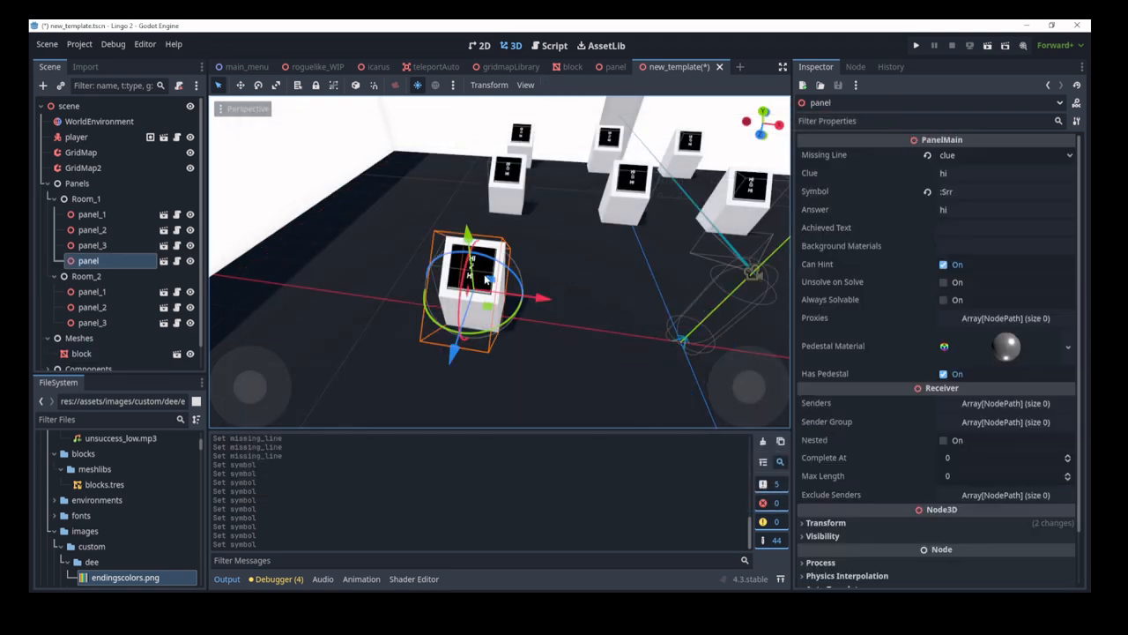
pyautogui.press('w')
pyautogui.moveTo(555, 273)
pyautogui.mouseDown(button='right')
pyautogui.moveTo(586, 264)
pyautogui.moveTo(591, 289)
pyautogui.moveTo(544, 272)
pyautogui.mouseUp(button='right')
pyautogui.press('d')
pyautogui.press('a')
pyautogui.press('s')
pyautogui.press('w')
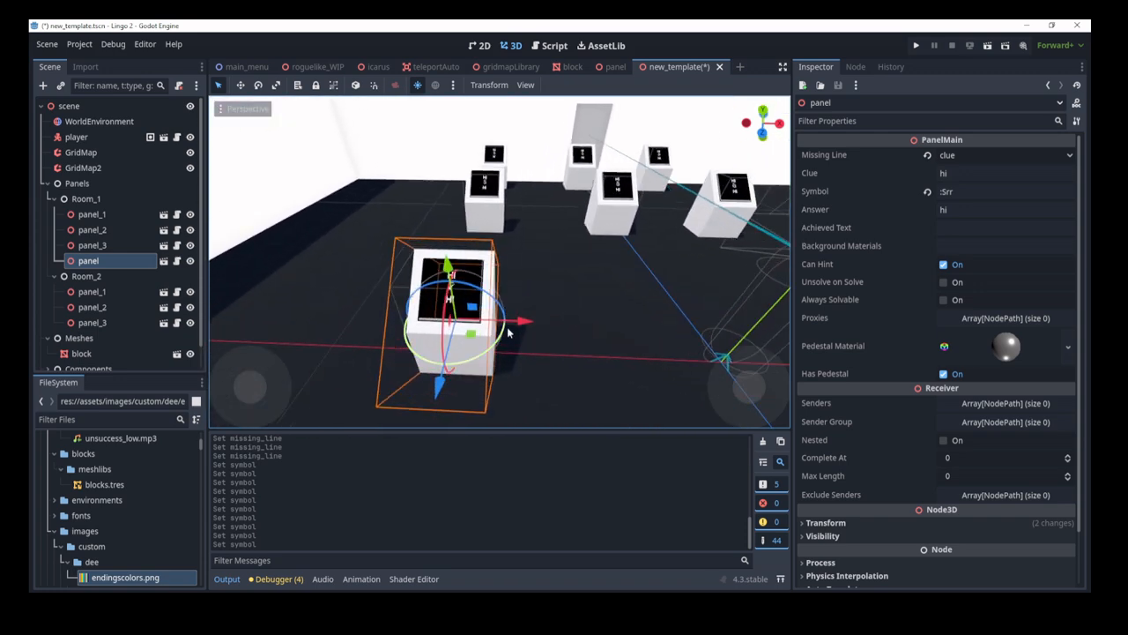
pyautogui.click(586, 318)
pyautogui.press('w')
pyautogui.moveTo(586, 318); pyautogui.dragTo(586, 317, button='right')
pyautogui.press('s')
pyautogui.press('w')
pyautogui.click(451, 339)
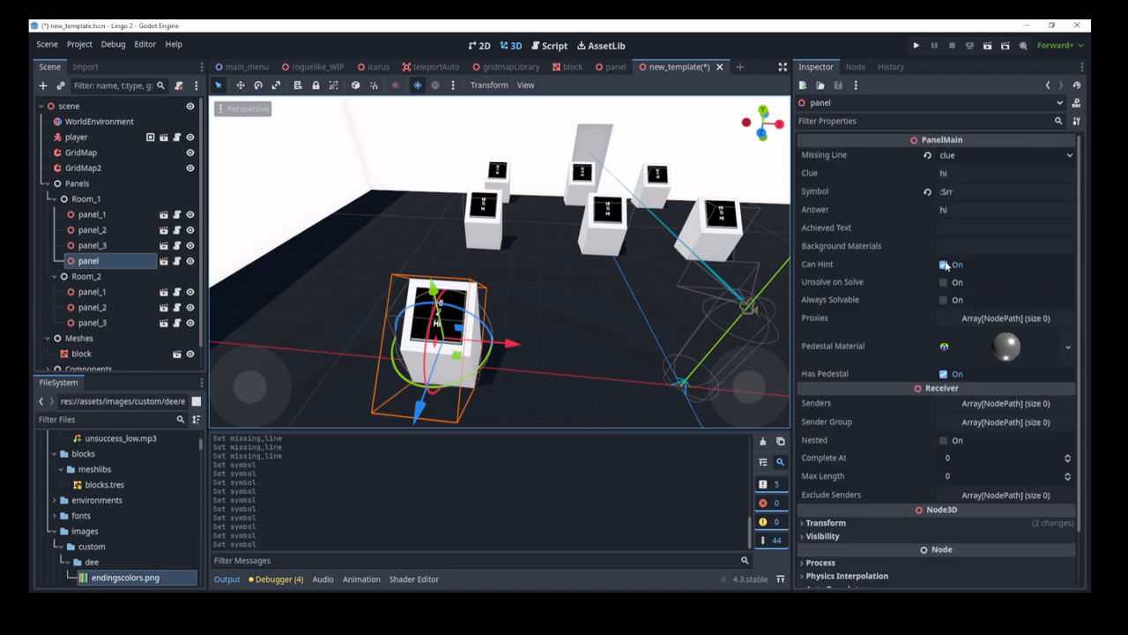
# - Try toggling the new panel's Can Hint and Unsolve on Solve options, leaving Can Hint on and Unsolve on Solve off
pyautogui.moveTo(483, 330); pyautogui.dragTo(483, 330, button='right')
pyautogui.press('a')
pyautogui.press('w')
pyautogui.click(973, 264)
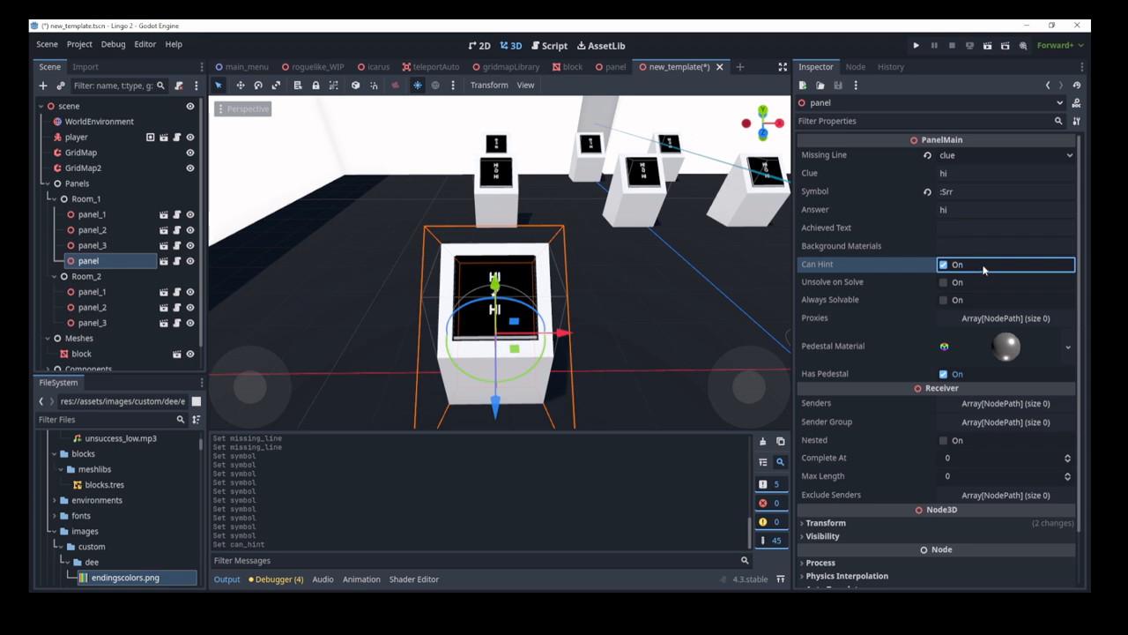
pyautogui.click(980, 268)
pyautogui.click(991, 269)
pyautogui.click(970, 281)
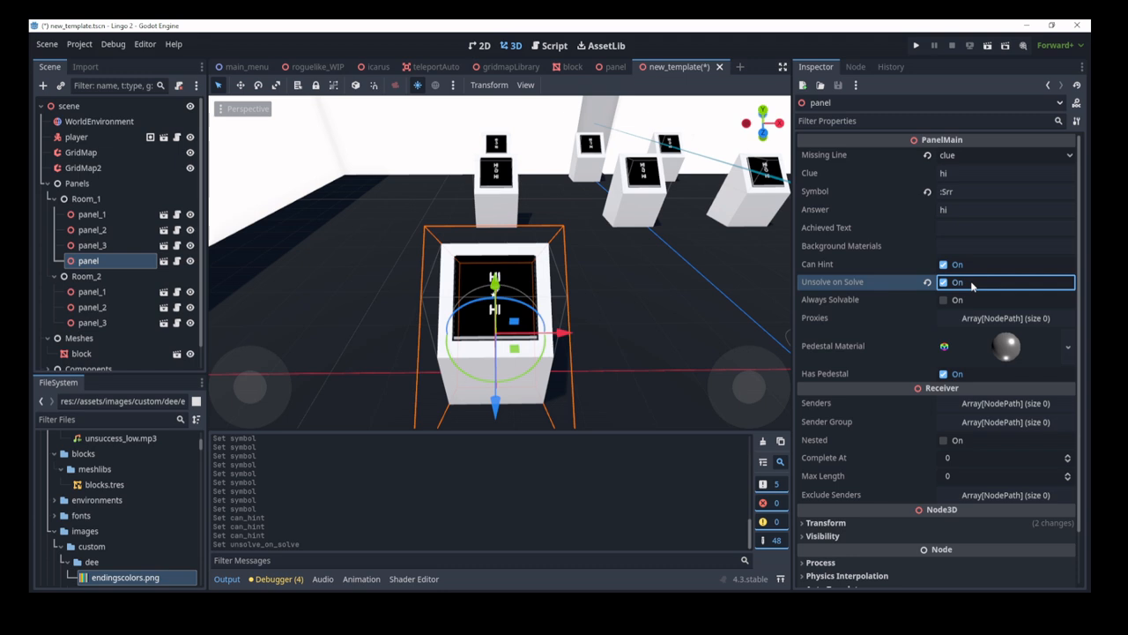
pyautogui.click(971, 283)
# - Search the panel's script for "alw" and examine the always_solvable and else branches of the showLocked function
pyautogui.click(179, 262)
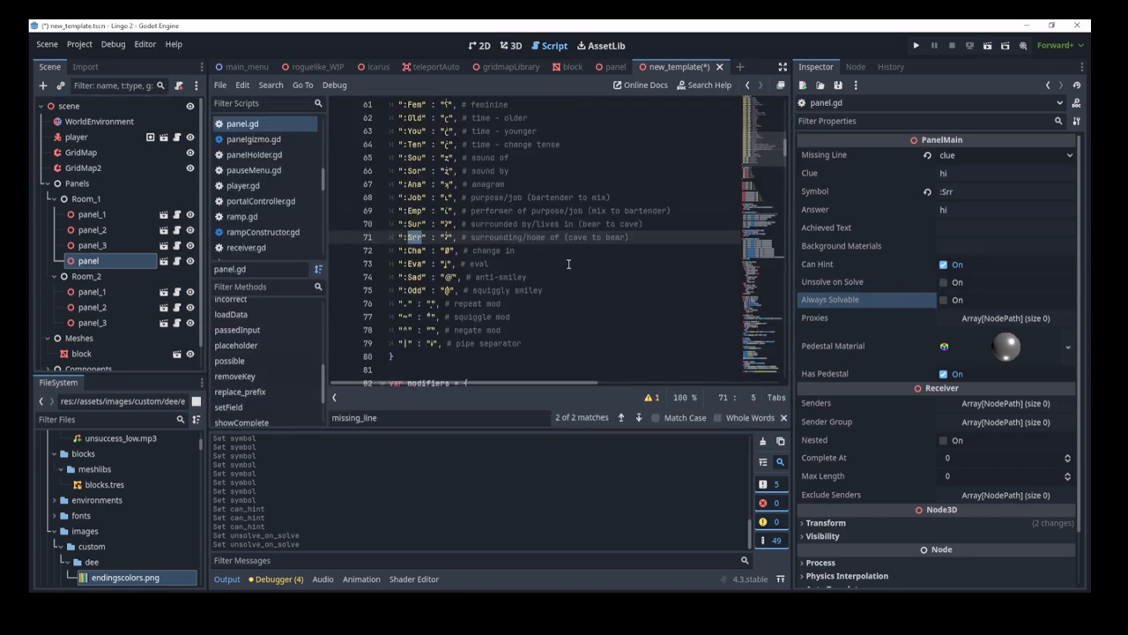
pyautogui.hotkey('ctrl', 'f')
pyautogui.write('alw')
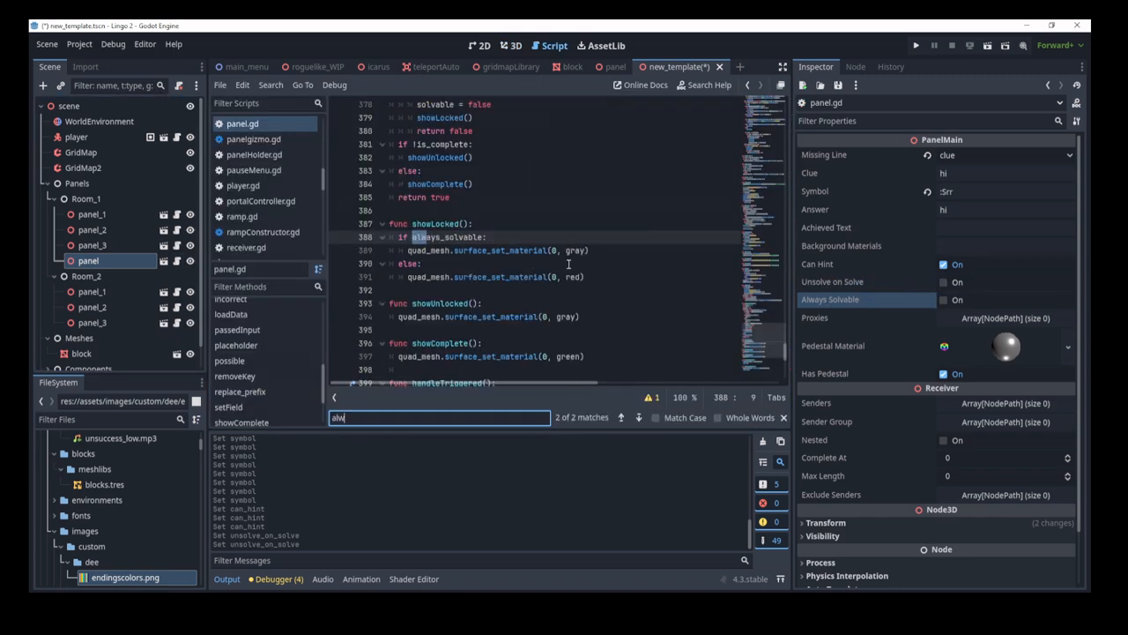
pyautogui.moveTo(604, 250); pyautogui.dragTo(386, 241)
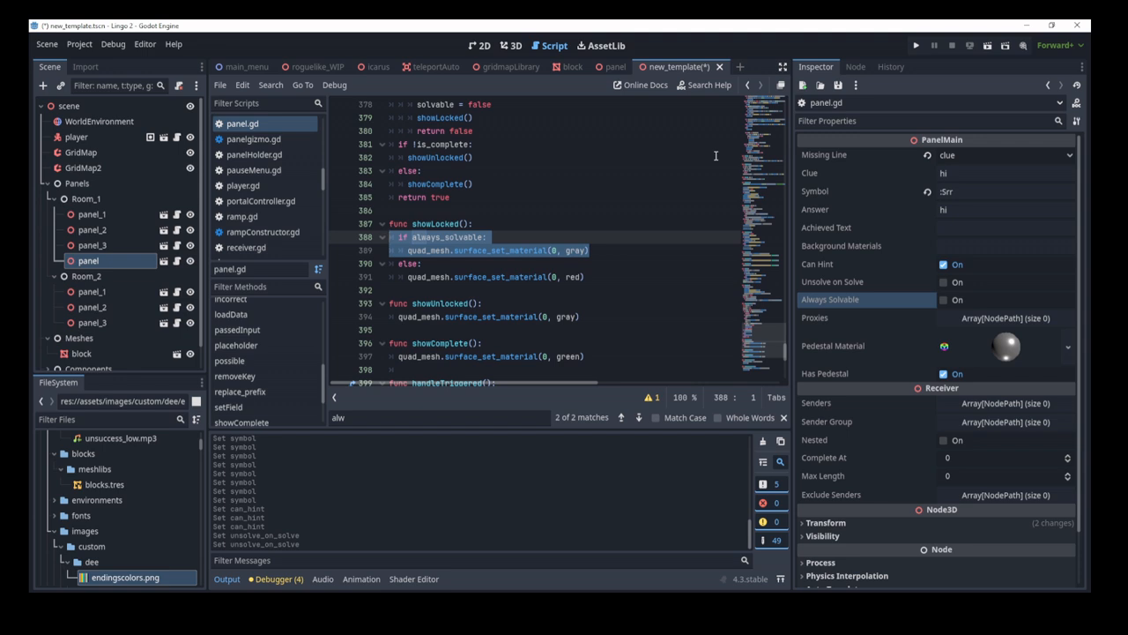
pyautogui.click(614, 263)
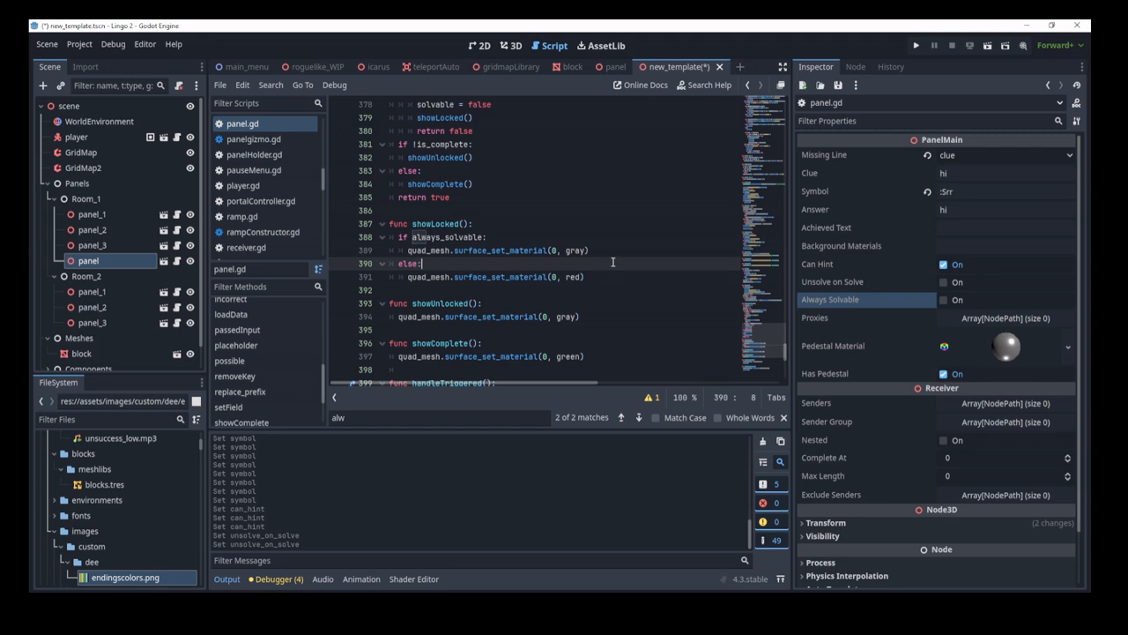
pyautogui.moveTo(597, 276); pyautogui.dragTo(342, 258)
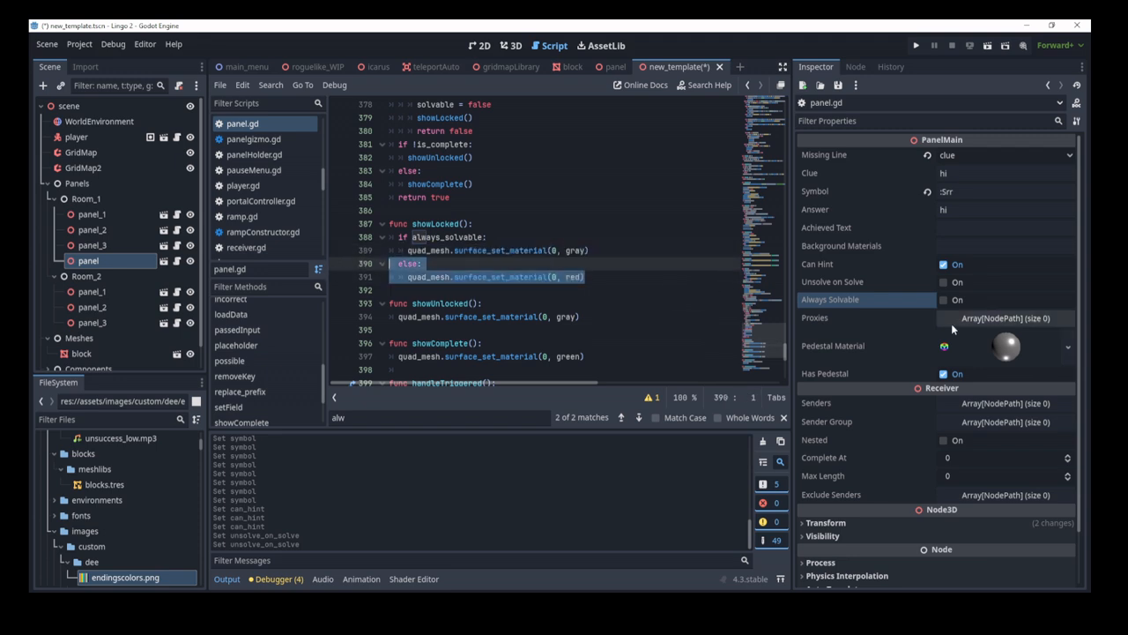
pyautogui.click(607, 255)
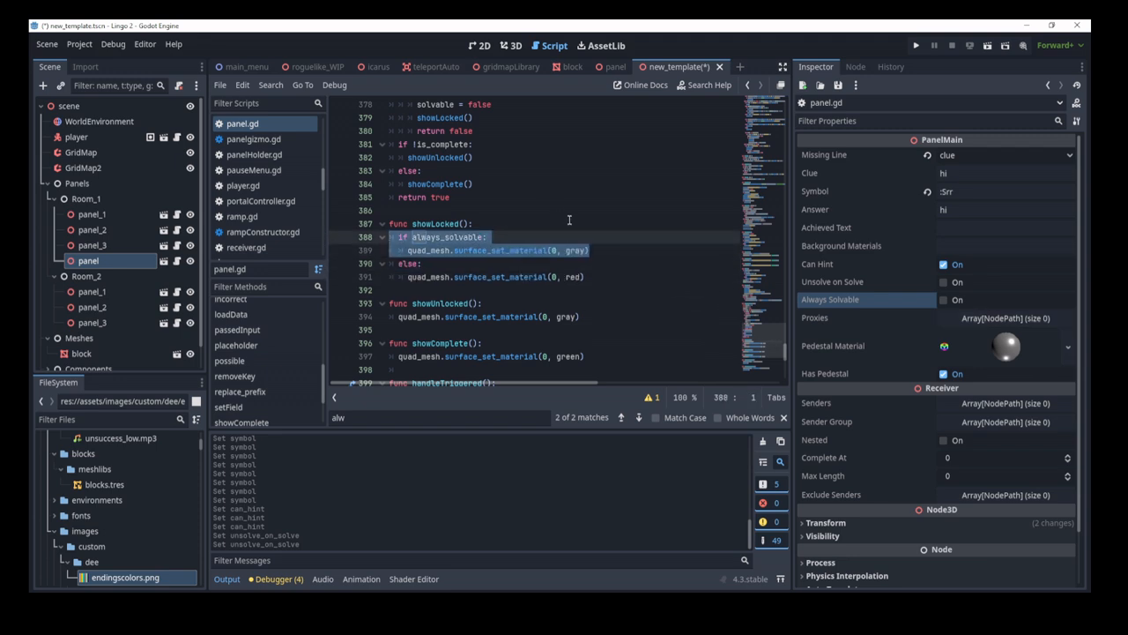
pyautogui.click(659, 287)
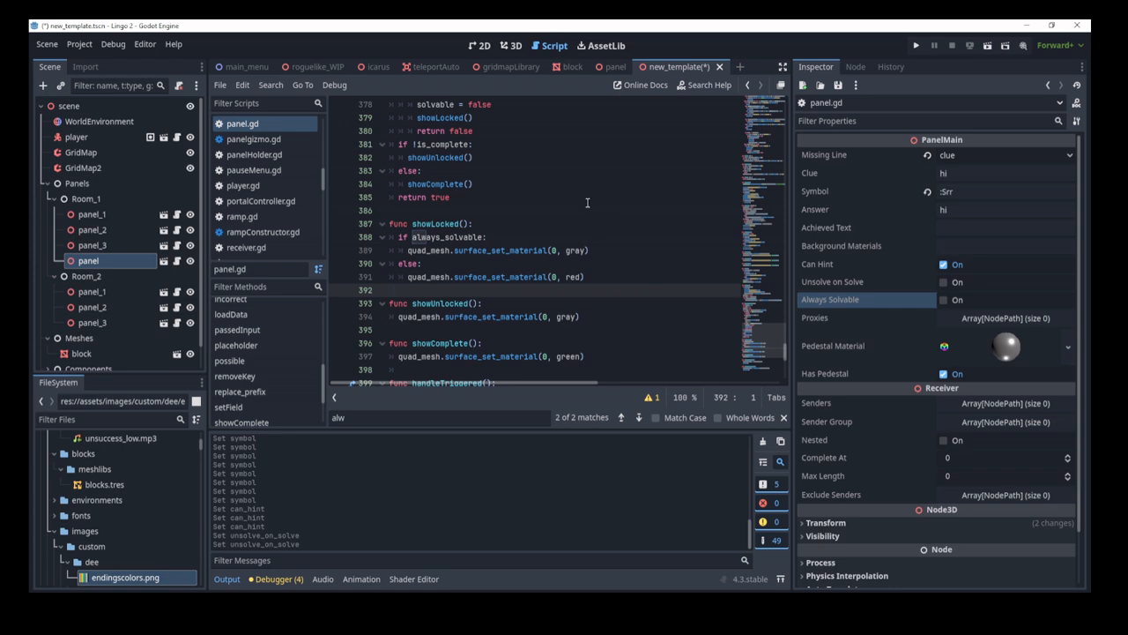
# - Return to the 3D scene and add Room_2's panel_1 and panel_2 to the new panel's Proxies
pyautogui.click(513, 47)
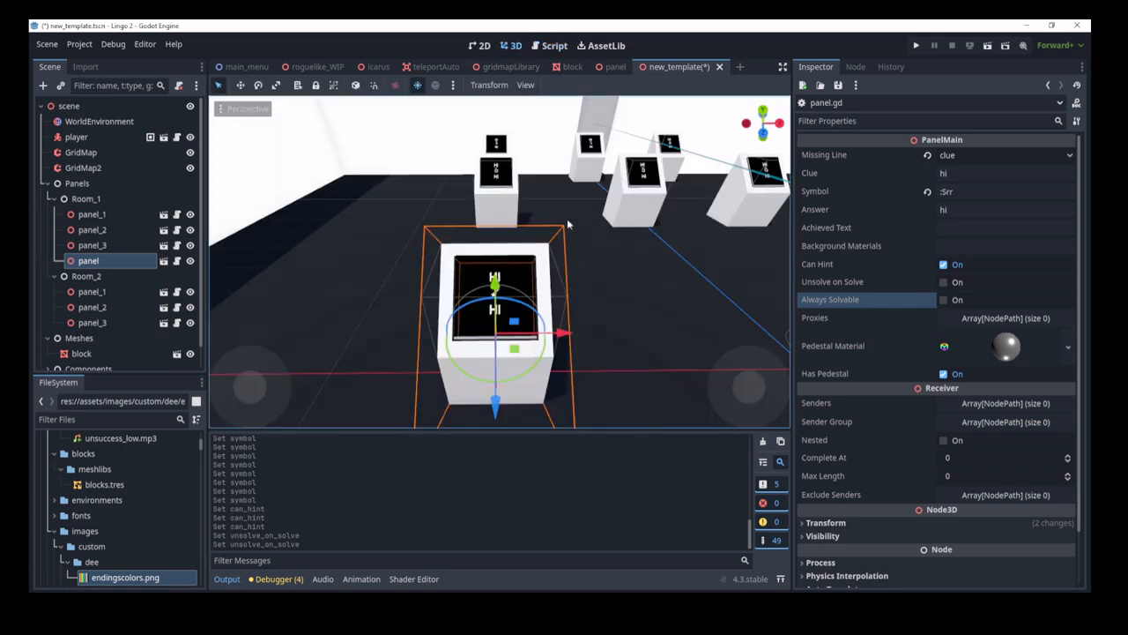
pyautogui.click(642, 222)
pyautogui.click(504, 291)
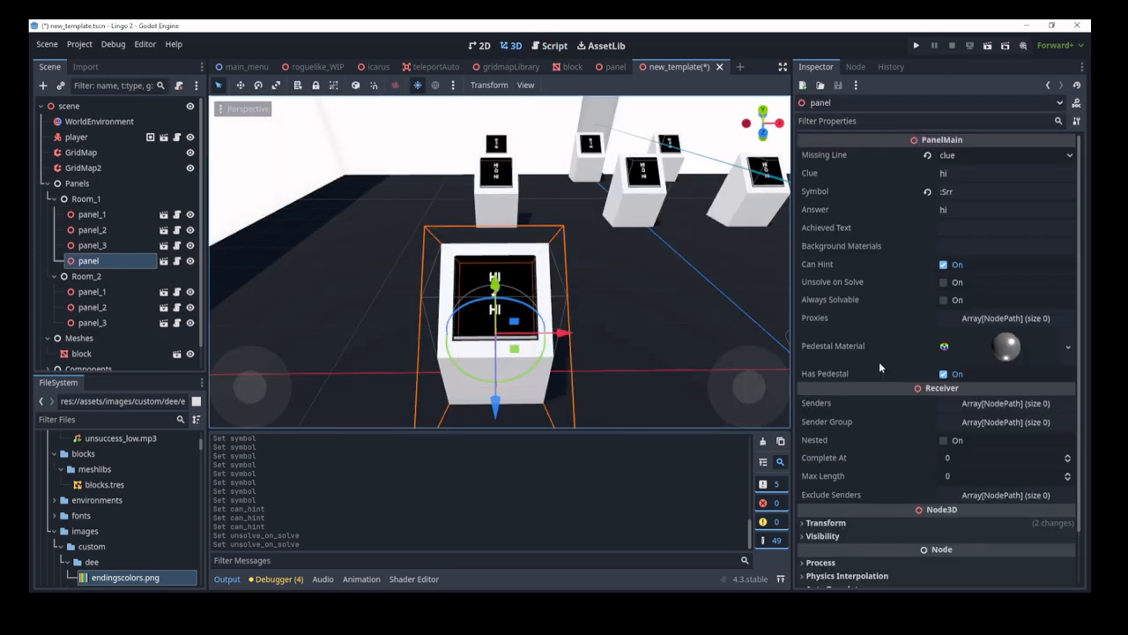
pyautogui.click(980, 319)
pyautogui.moveTo(581, 273); pyautogui.dragTo(520, 273, button='right')
pyautogui.moveTo(632, 311); pyautogui.dragTo(660, 317, button='right')
pyautogui.press('s')
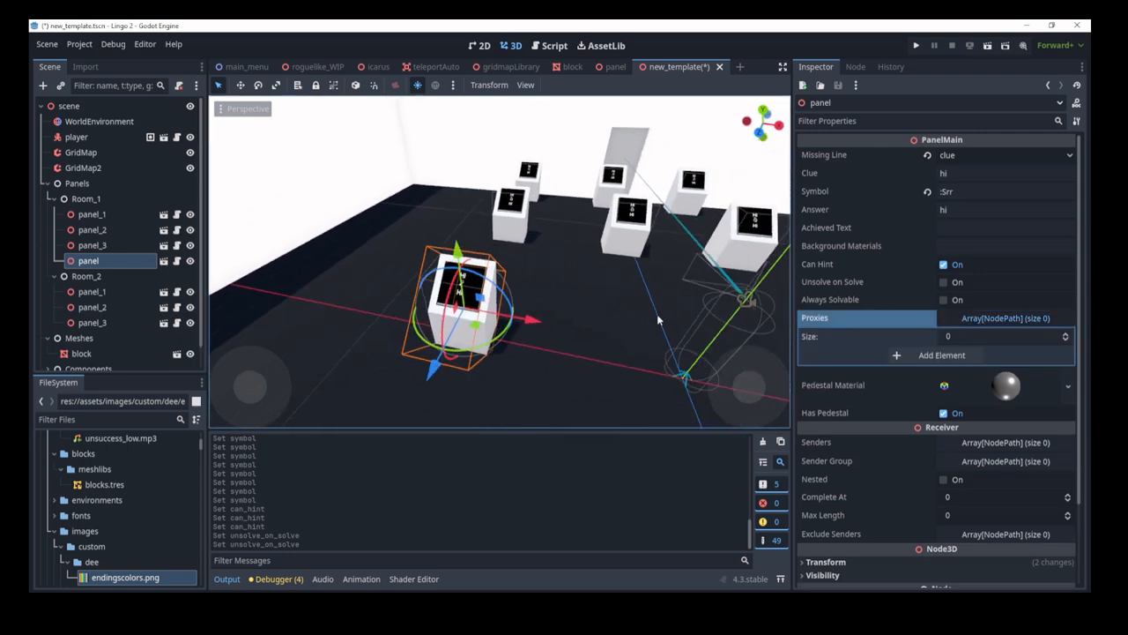
pyautogui.moveTo(93, 292); pyautogui.dragTo(941, 356)
pyautogui.moveTo(134, 309); pyautogui.dragTo(1043, 330)
pyautogui.moveTo(123, 309); pyautogui.dragTo(1027, 324)
pyautogui.click(473, 294)
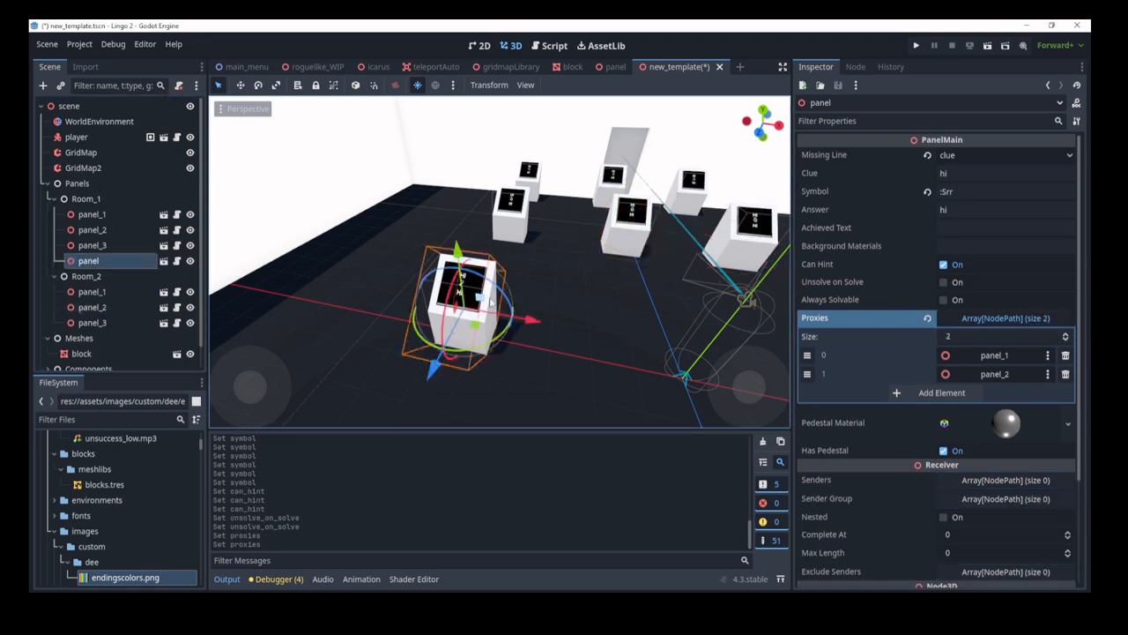
# - Instantiate a collectable scene as a child of the Components node
pyautogui.press('s')
pyautogui.moveTo(516, 311); pyautogui.dragTo(498, 278, button='right')
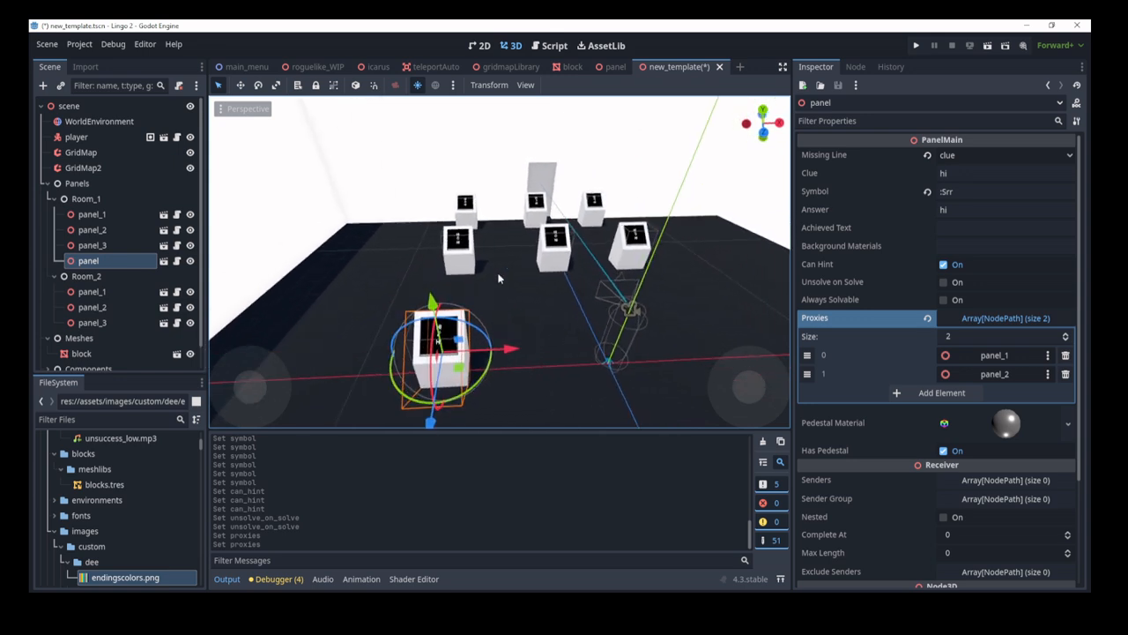
pyautogui.scroll(-1, 88, 221)
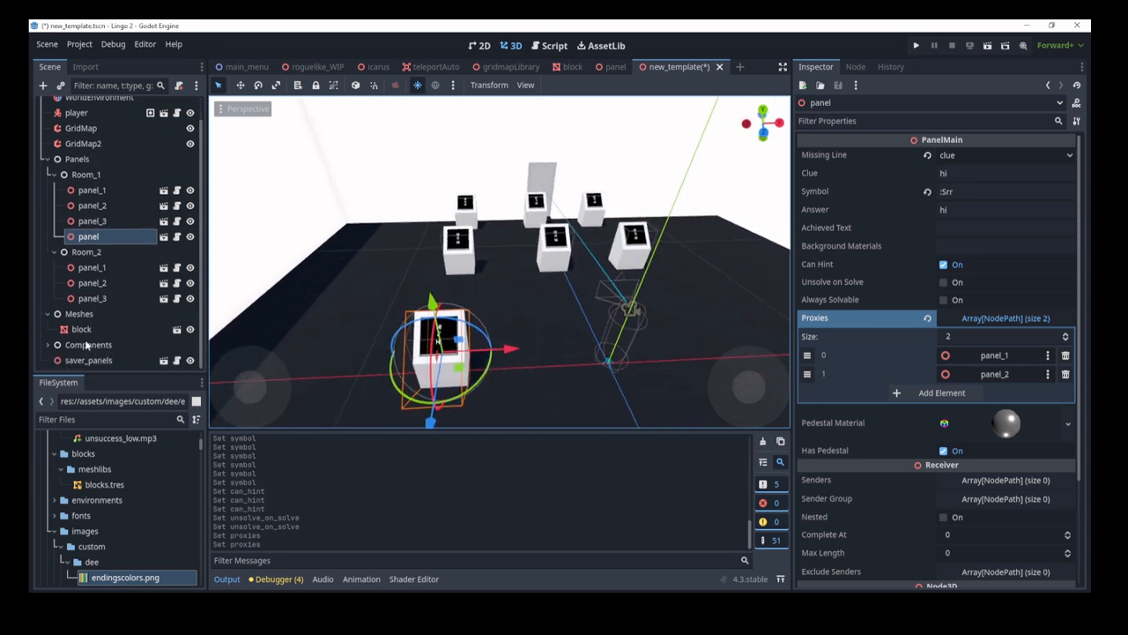
pyautogui.click(84, 345)
pyautogui.click(61, 86)
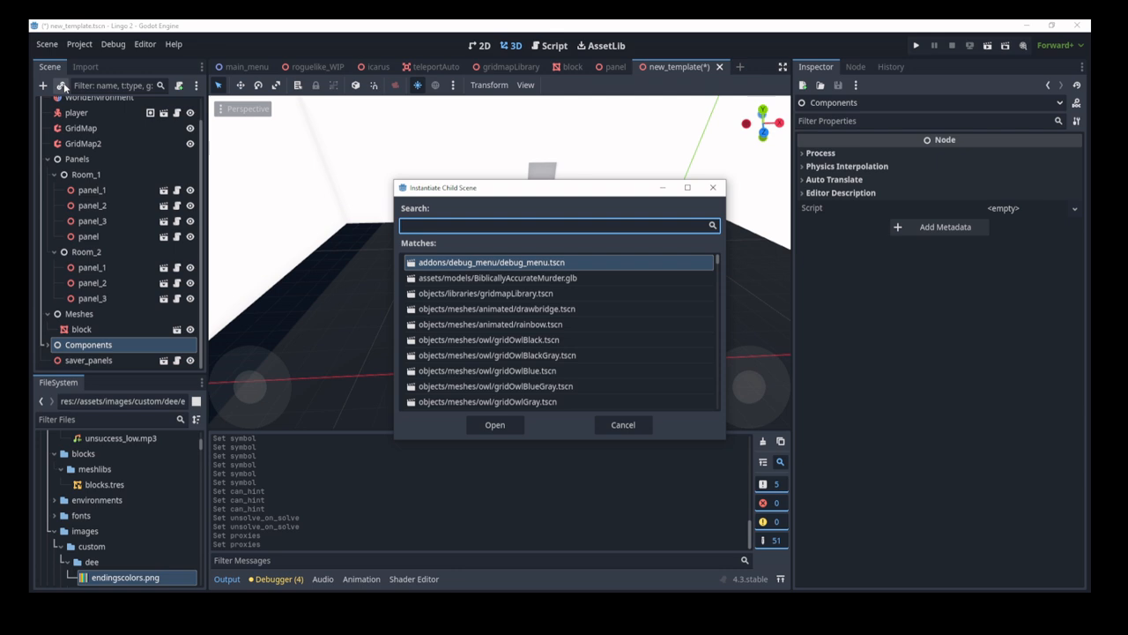
pyautogui.write('coll')
pyautogui.press('Return')
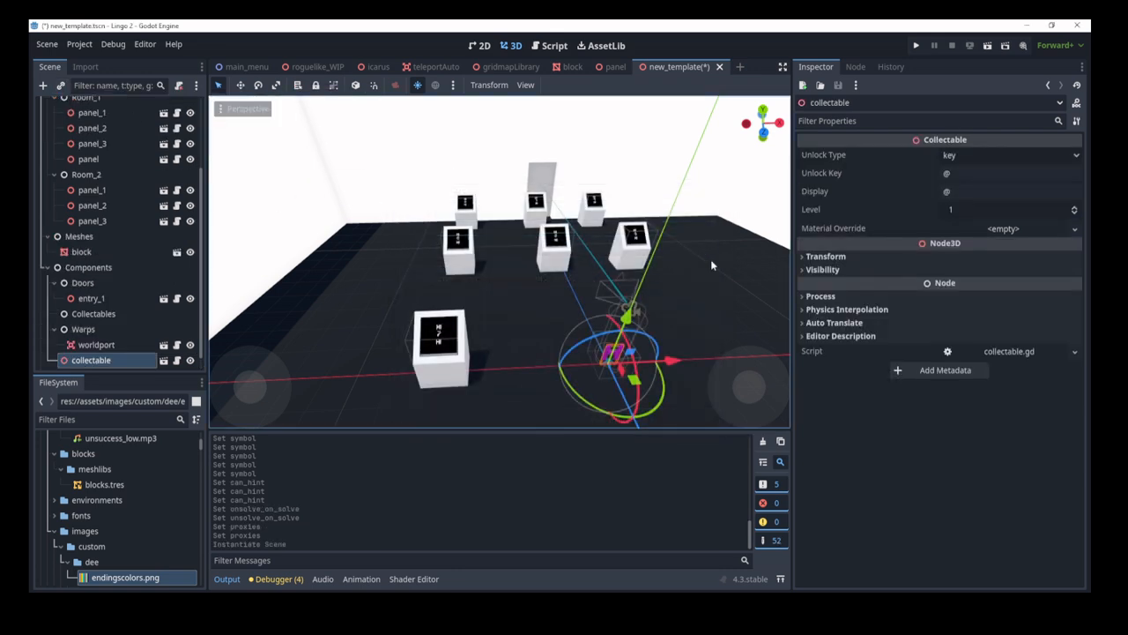
# - Set both the Unlock Key and the Display of the collectable to h
pyautogui.click(974, 172)
pyautogui.write('h')
pyautogui.click(961, 191)
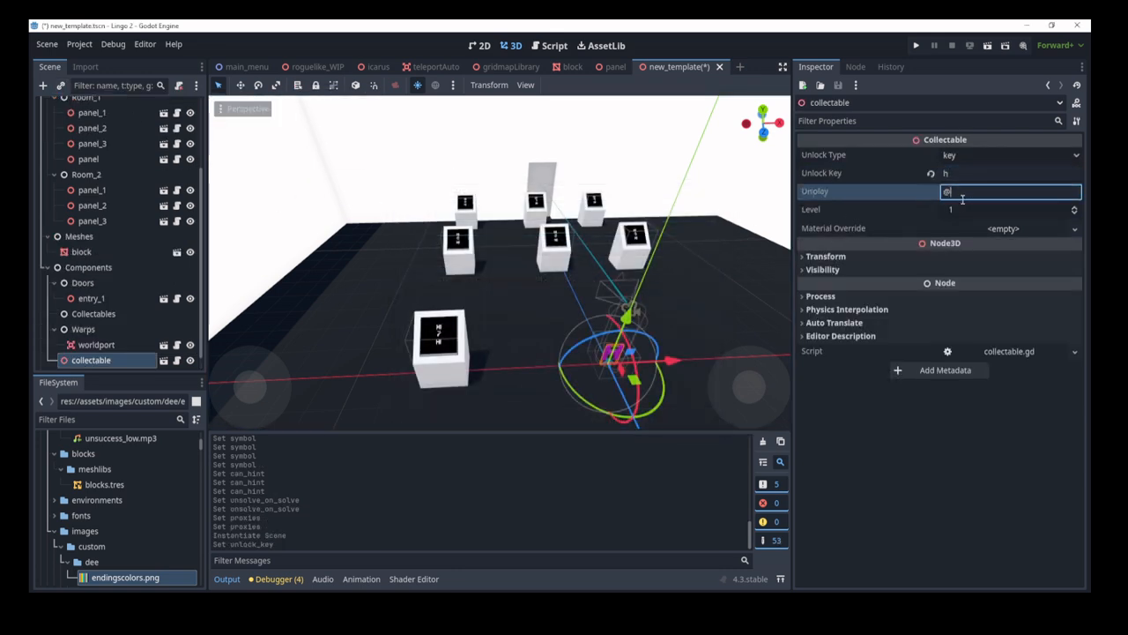
pyautogui.write('h')
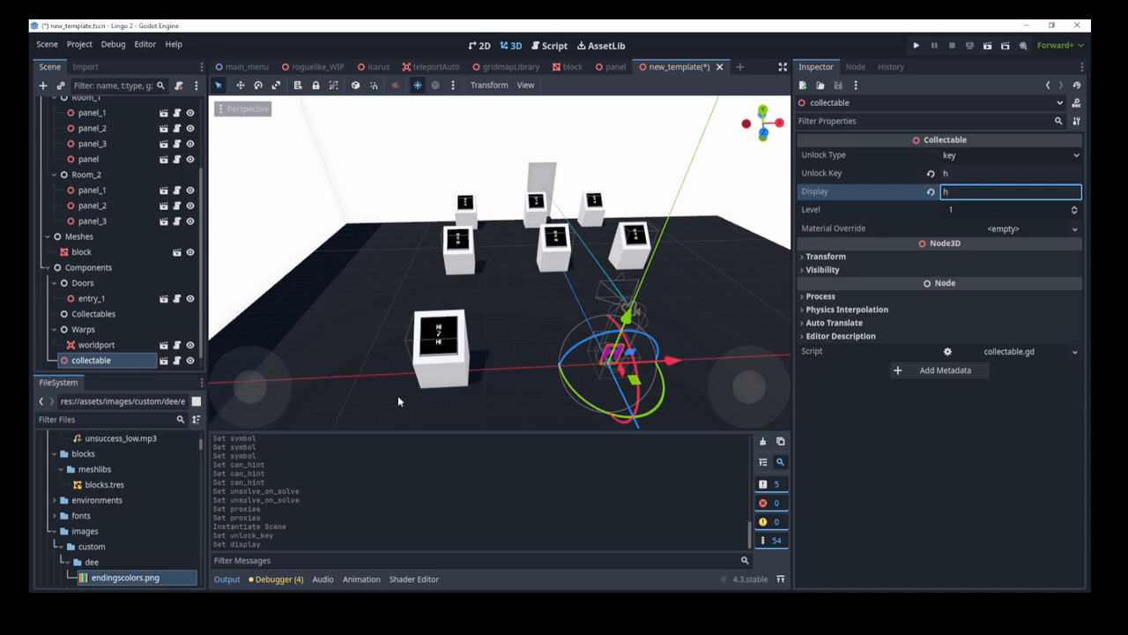
# - Duplicate the collectable and set the copy's Unlock Key and Display to i
pyautogui.click(91, 360)
pyautogui.hotkey('ctrl', 'd')
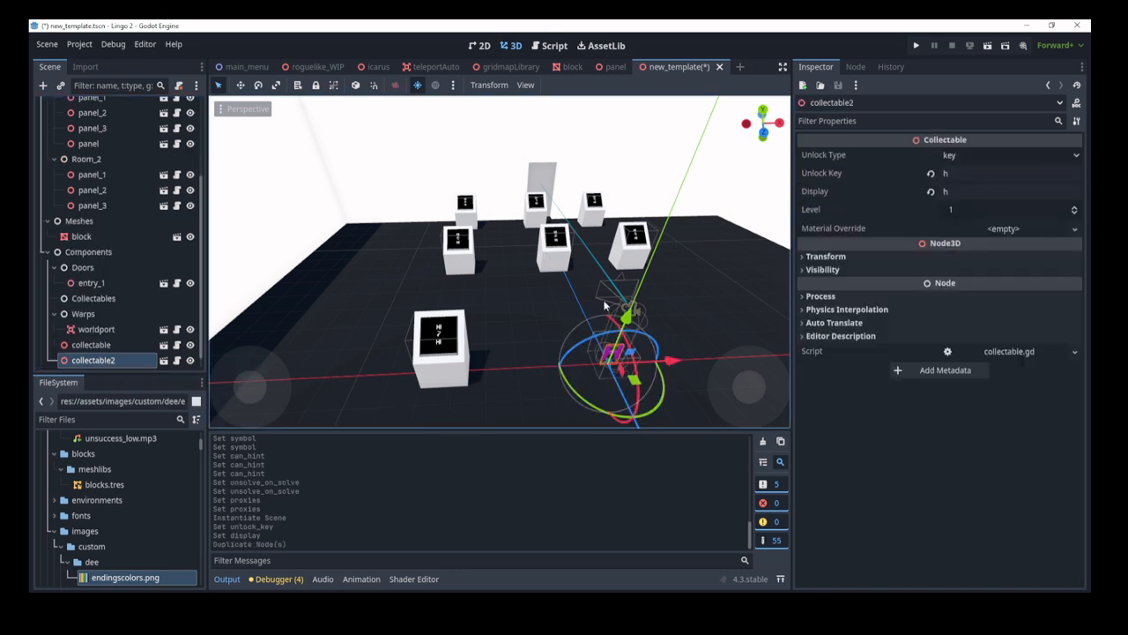
pyautogui.click(981, 173)
pyautogui.write('i')
pyautogui.click(970, 191)
pyautogui.write('i')
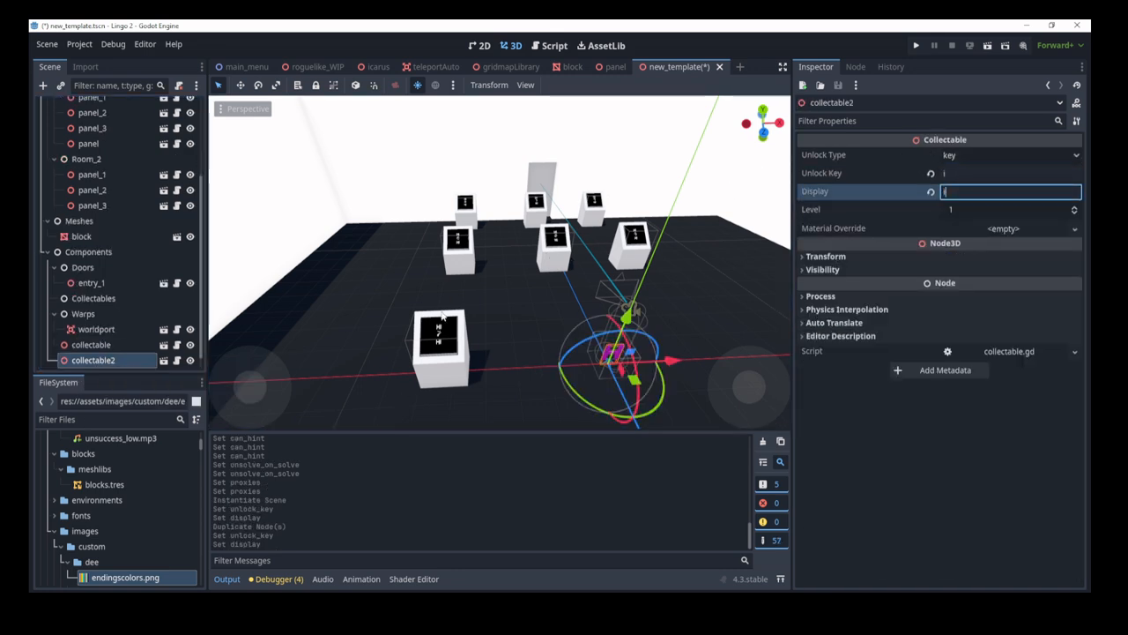
# - Set the Answer of Room_2's panel_1 to h and the Answer of panel_2 to i
pyautogui.click(571, 248)
pyautogui.click(1000, 211)
pyautogui.press('BackSpace')
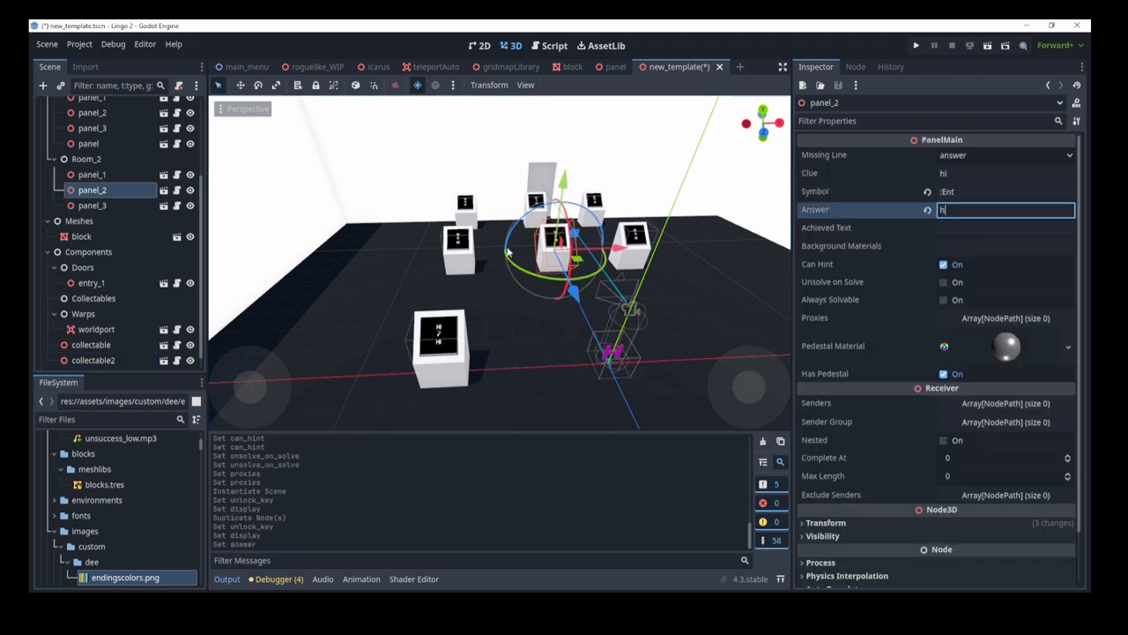
pyautogui.click(467, 239)
pyautogui.click(93, 174)
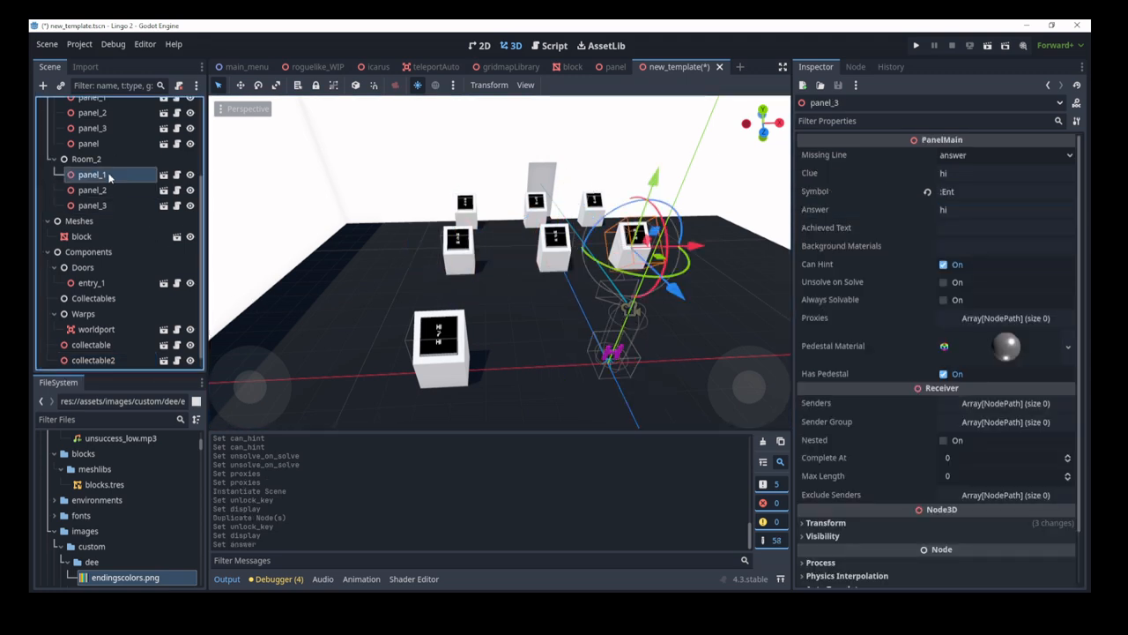
pyautogui.click(969, 210)
pyautogui.press('BackSpace')
pyautogui.click(106, 191)
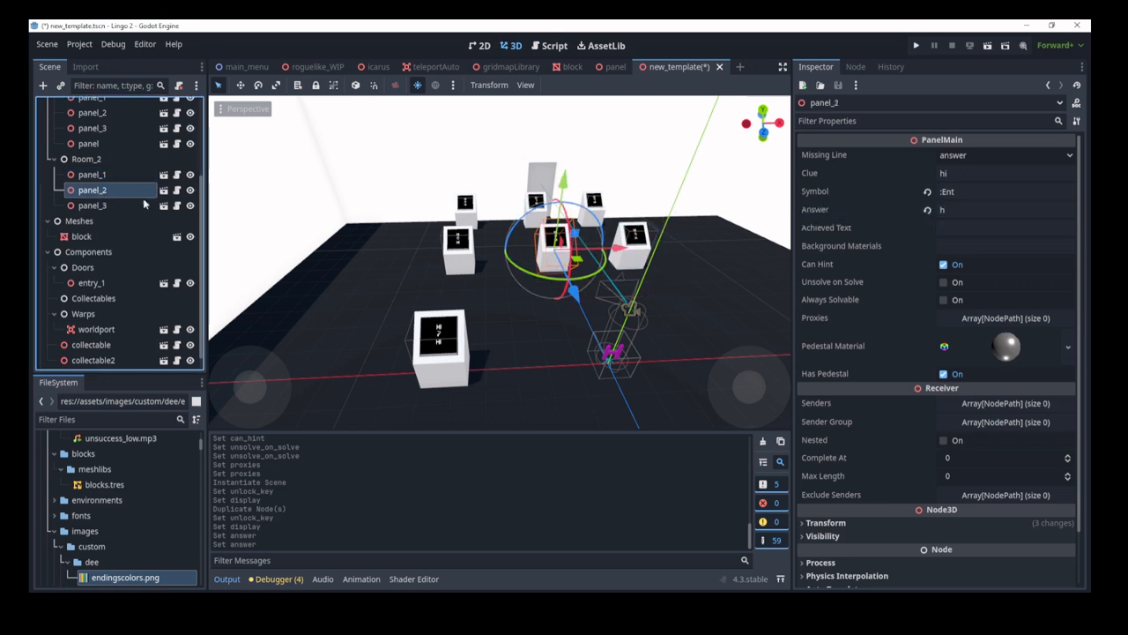
pyautogui.click(954, 210)
pyautogui.press('BackSpace')
# - Save the template scene and run the project to playtest the proxy panels
pyautogui.hotkey('ctrl', 's')
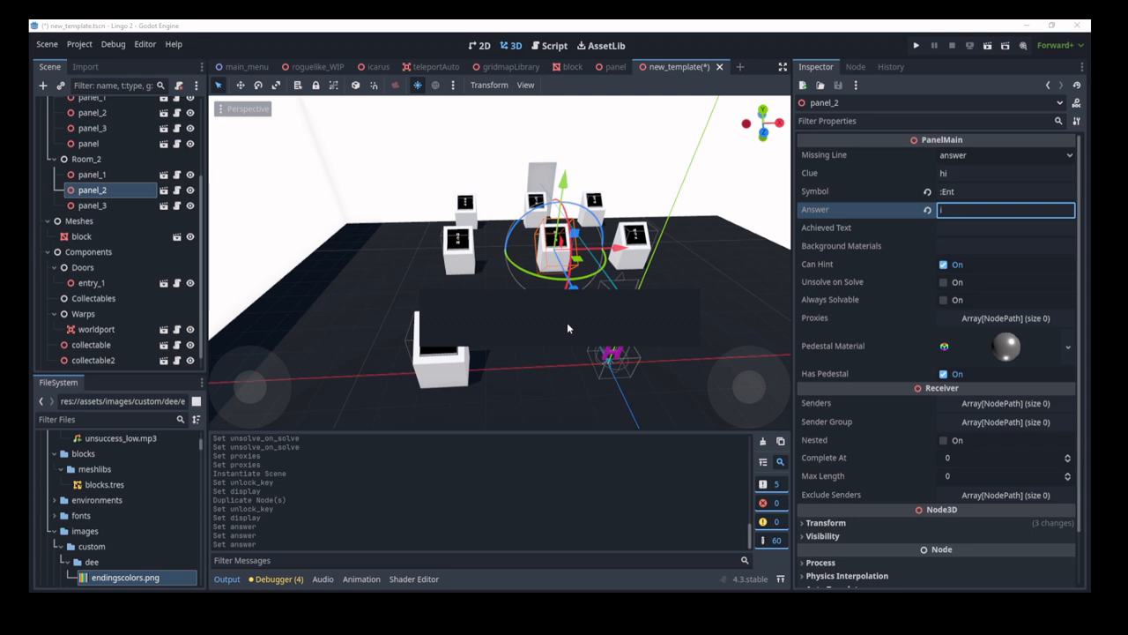
pyautogui.press('F5')
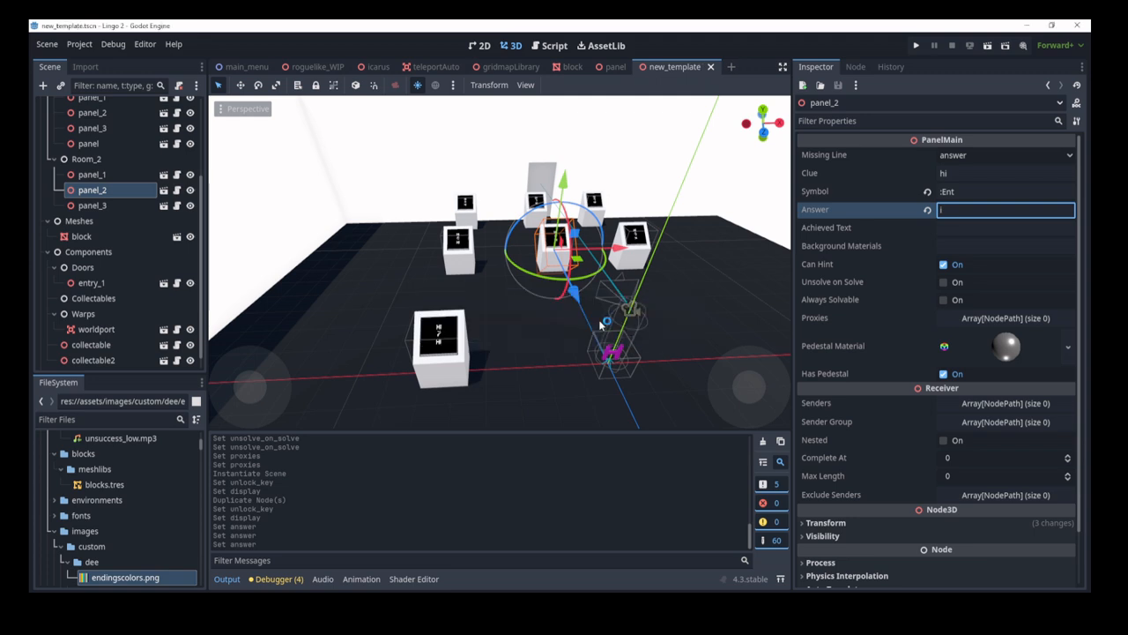
pyautogui.press('s')
pyautogui.press('a')
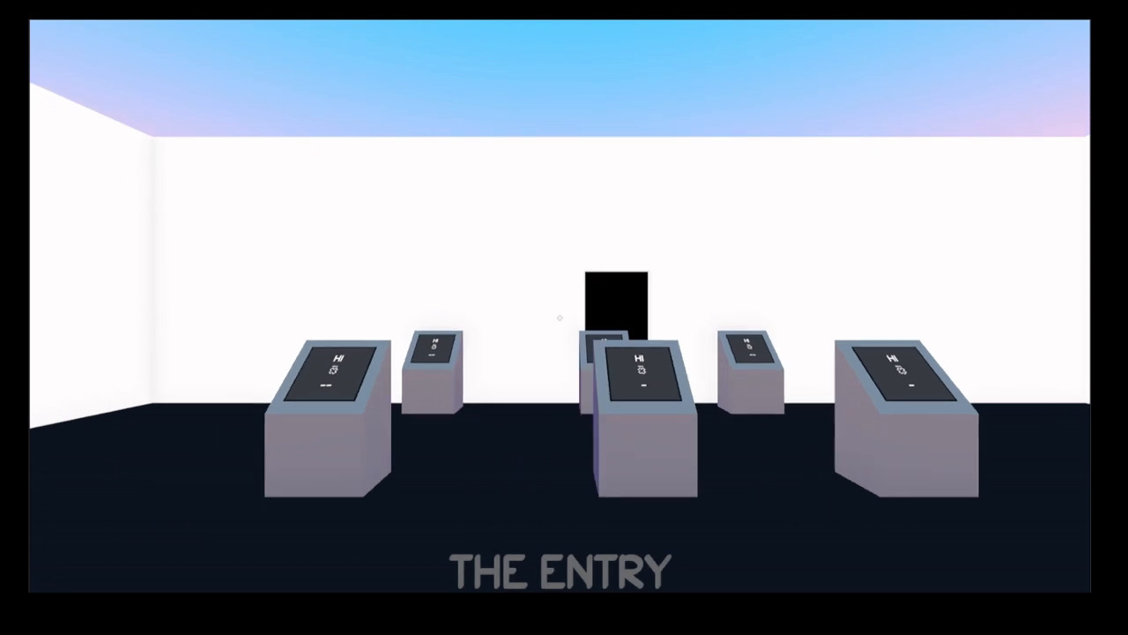
# - Answer the front proxy panel with h in the running game and check the Room_2 panels
pyautogui.press('w')
pyautogui.click(559, 317)
pyautogui.write('h')
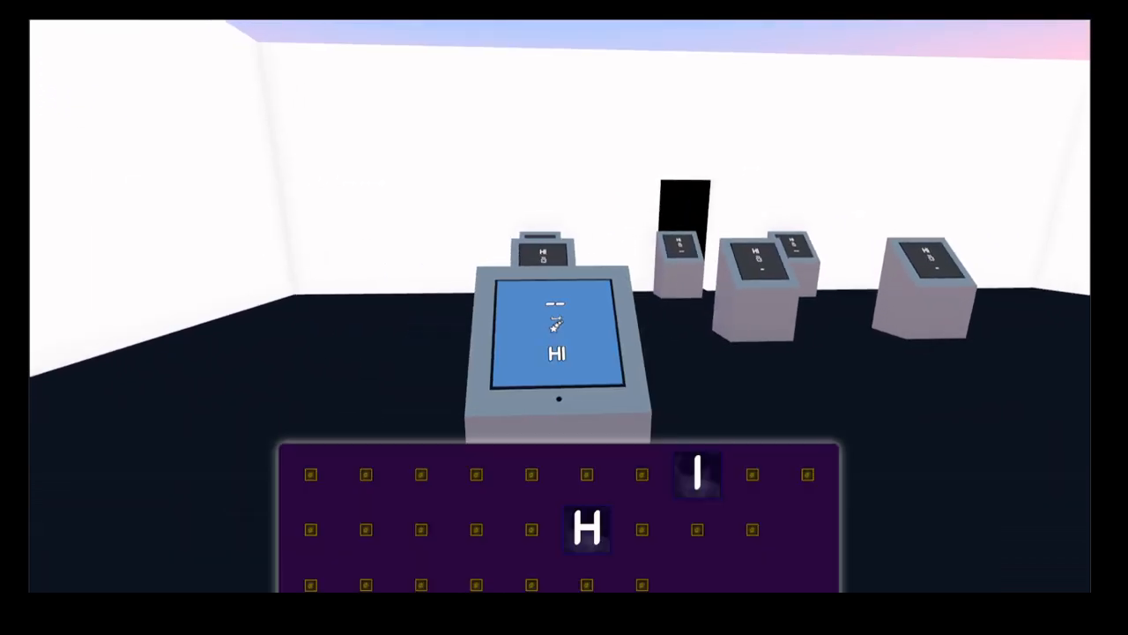
pyautogui.press('Return')
pyautogui.press('d')
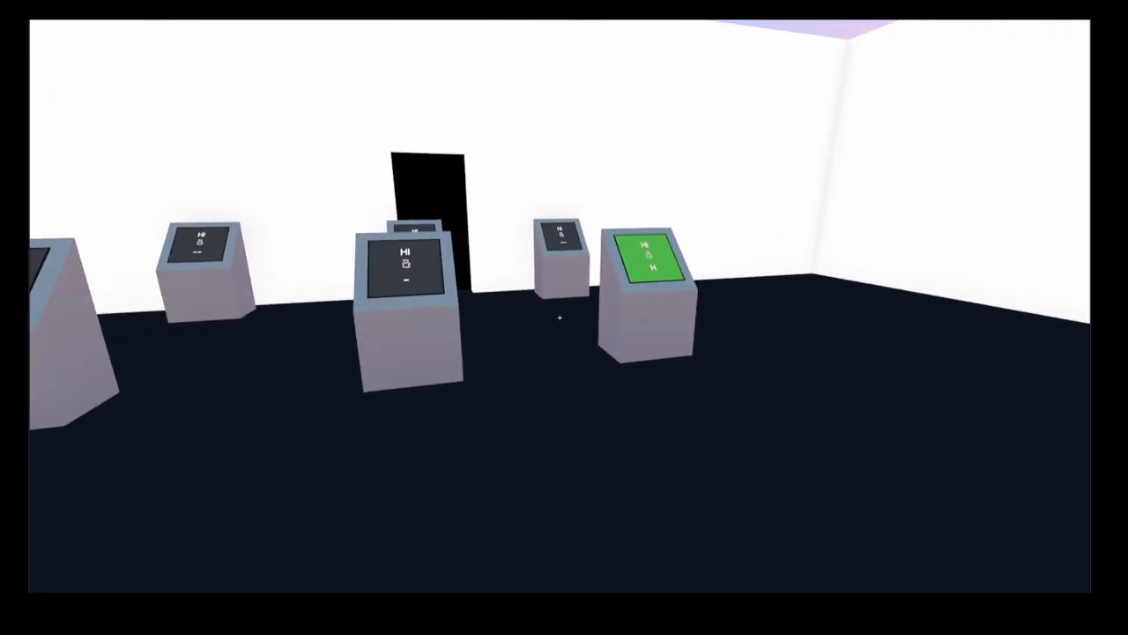
pyautogui.press('w')
pyautogui.press('s')
pyautogui.press('s')
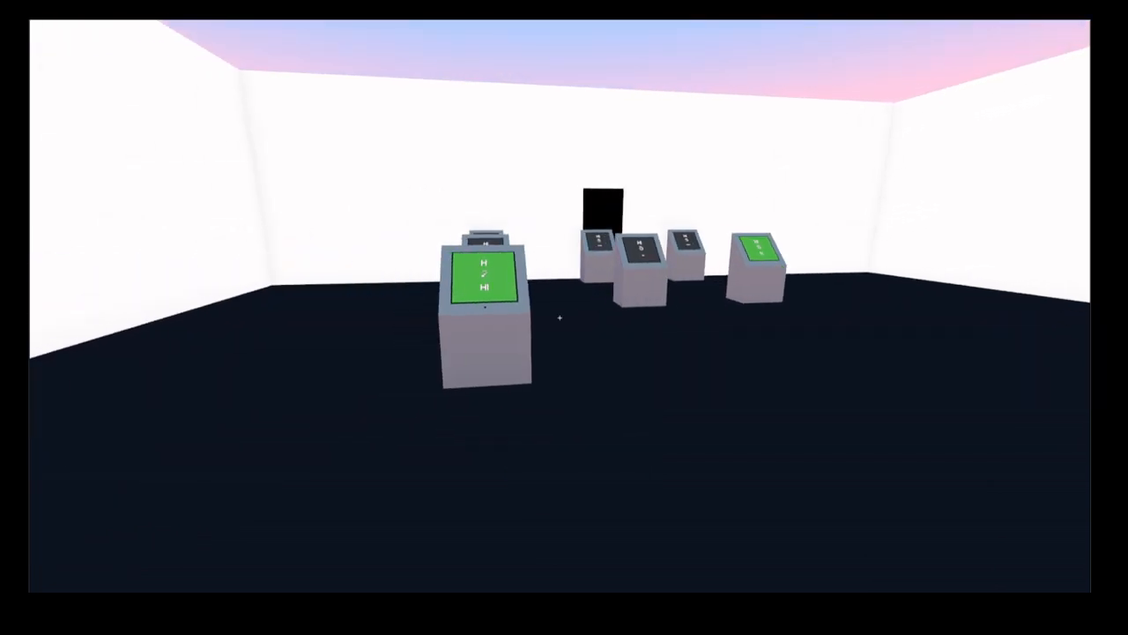
# - Replace the front proxy panel's answer with i and check how the Room_2 panels respond
pyautogui.press('w')
pyautogui.click(560, 317)
pyautogui.press('BackSpace')
pyautogui.write('i')
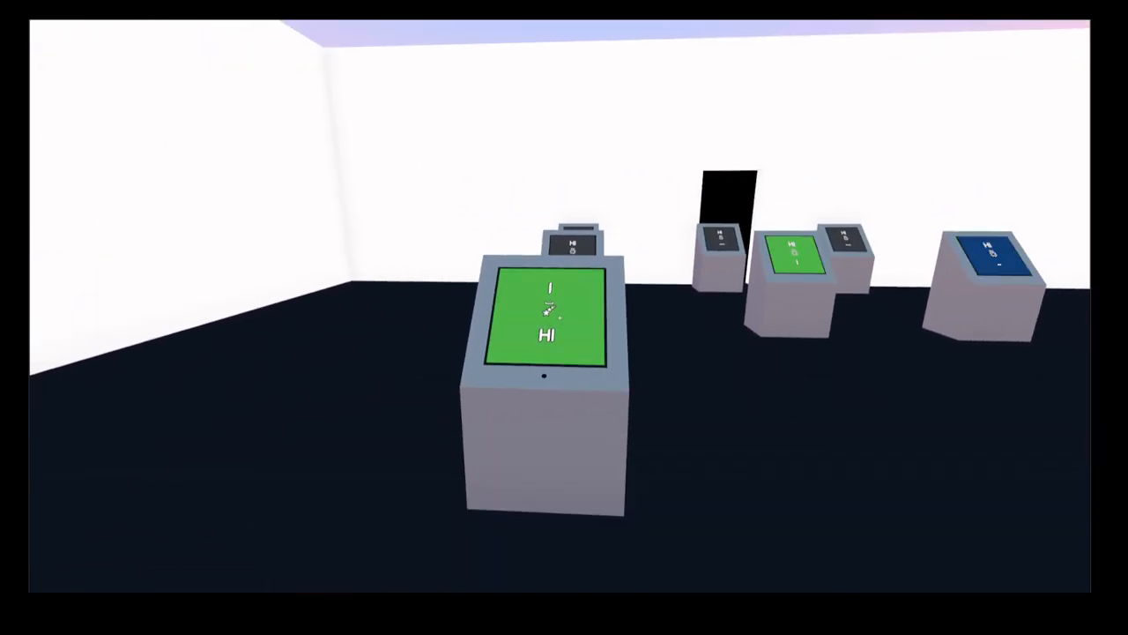
pyautogui.write('dwsw')
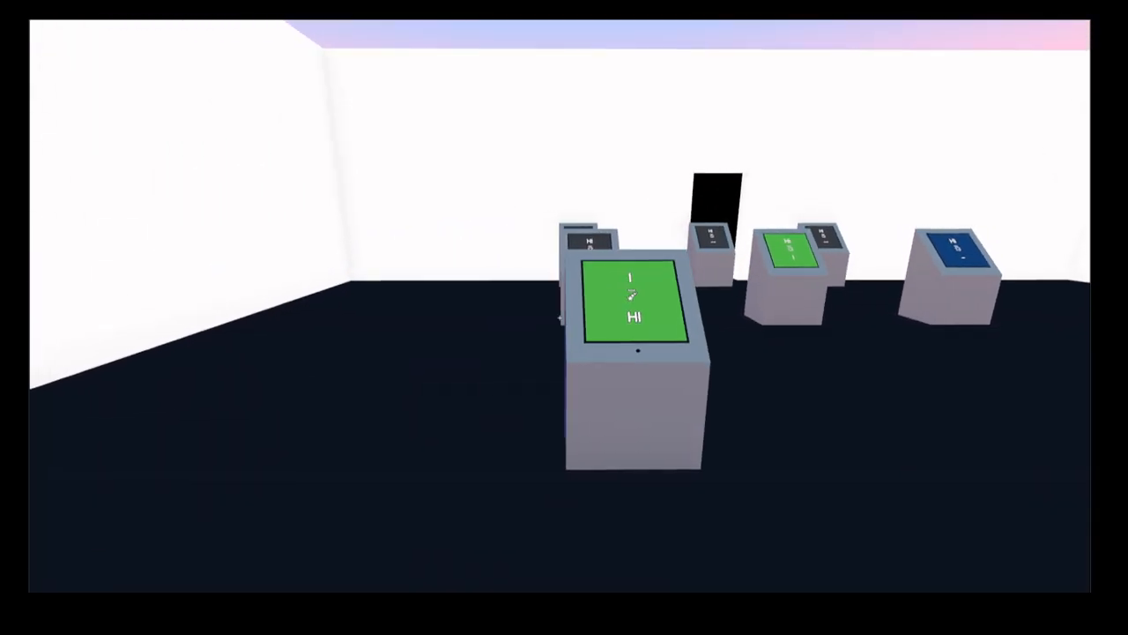
pyautogui.write('s')
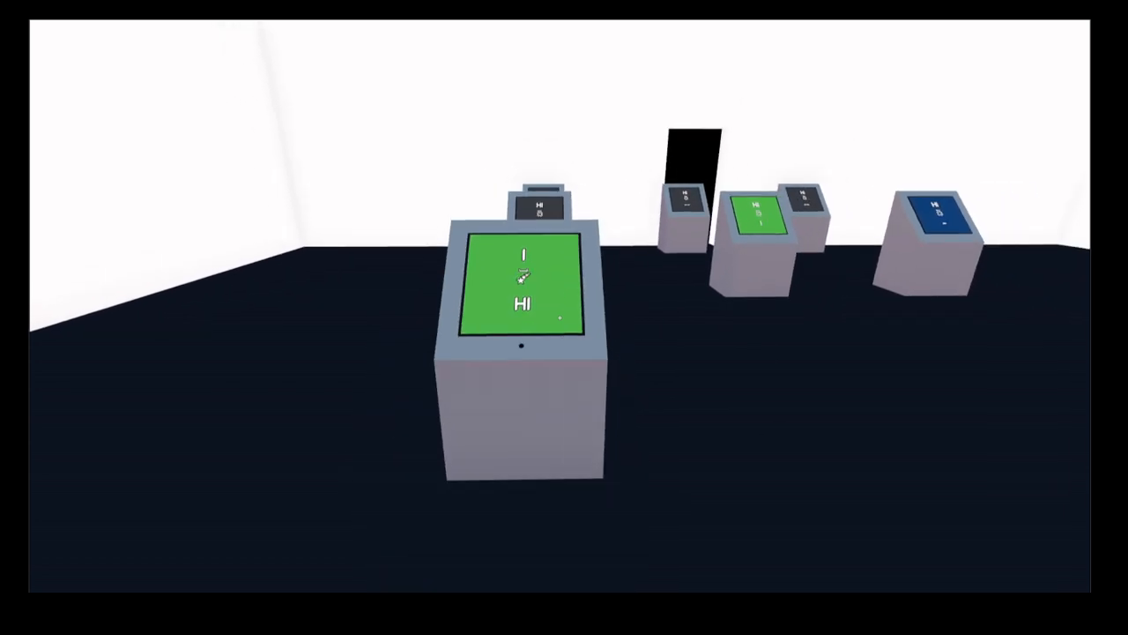
pyautogui.write('wsw')
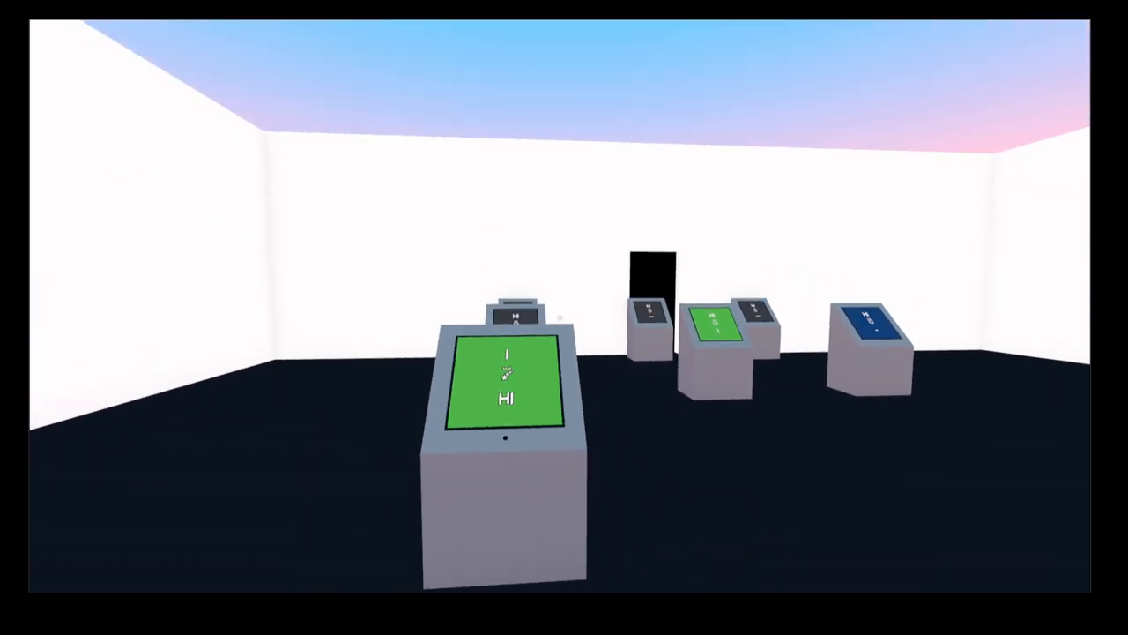
pyautogui.write('ww')
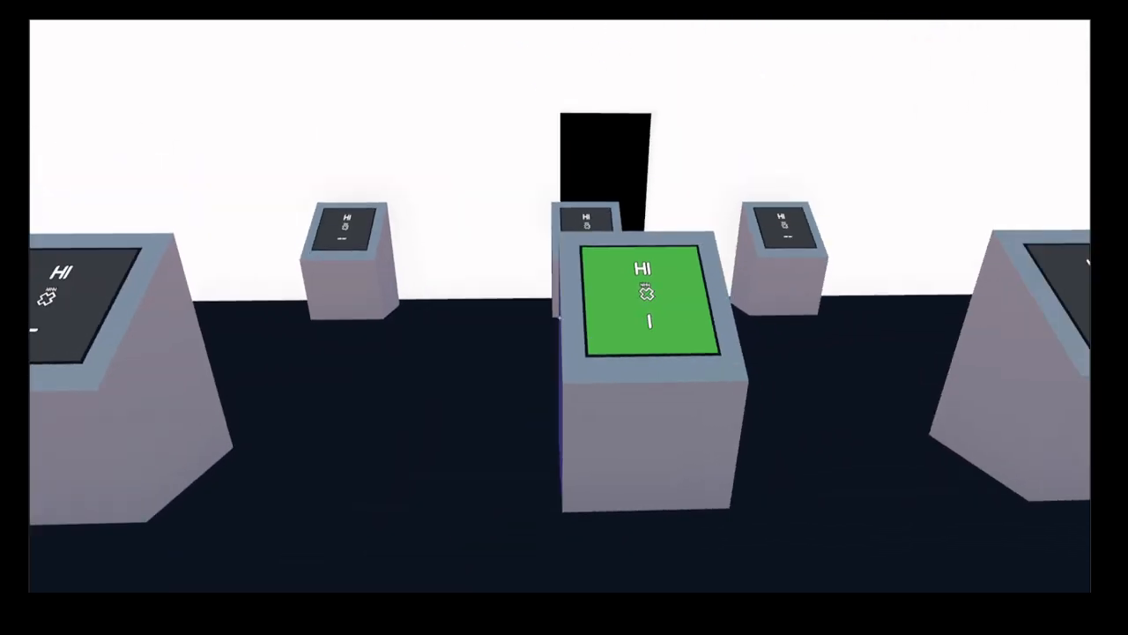
# - Clear the answer on the middle Room_2 panel and compare it with the front proxy panel
pyautogui.click(560, 317)
pyautogui.press('BackSpace')
pyautogui.press('Escape')
pyautogui.press('s')
pyautogui.press('s')
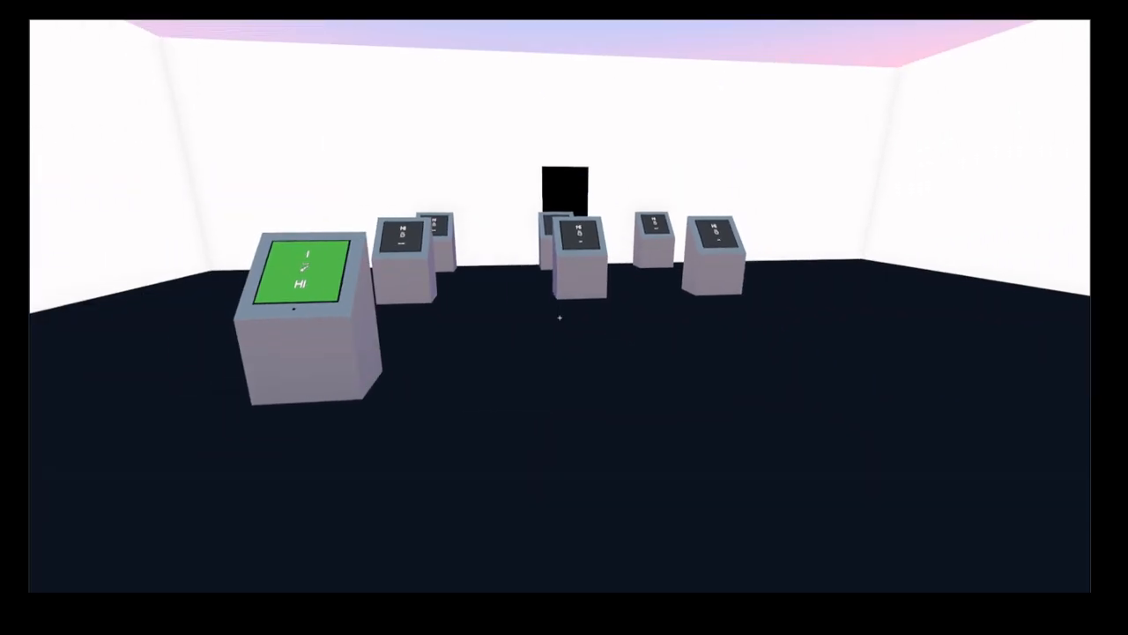
# - Walk around the panels and examine the linking between the front proxy panel and the Room_2 panels
pyautogui.press('a')
pyautogui.press('w')
pyautogui.press('w')
pyautogui.press('d')
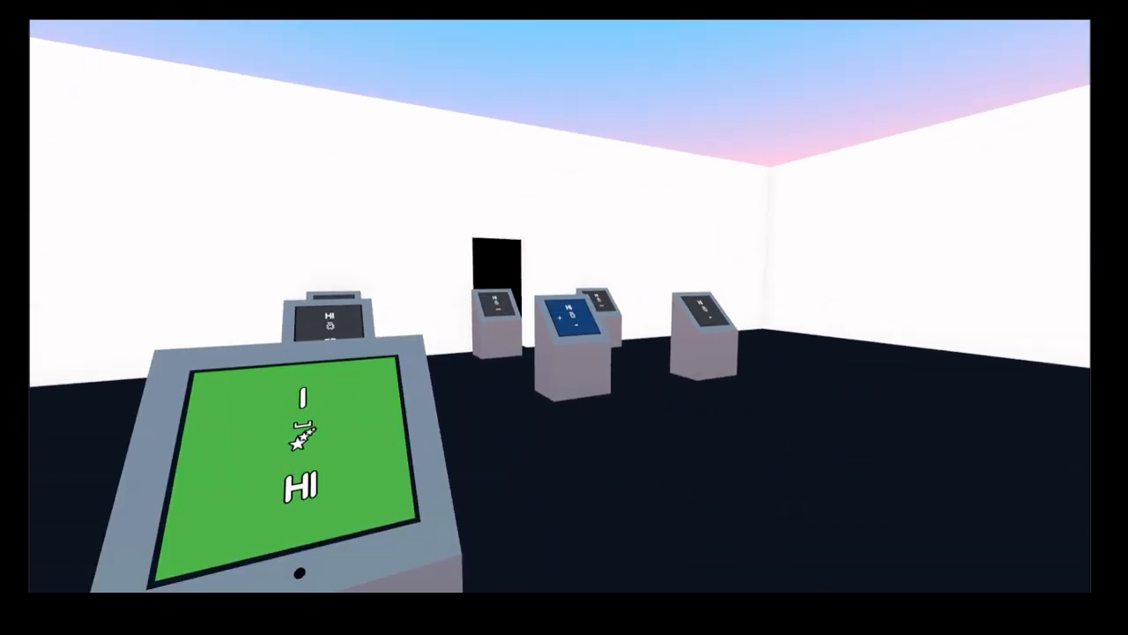
pyautogui.press('s')
pyautogui.press('w')
pyautogui.press('s')
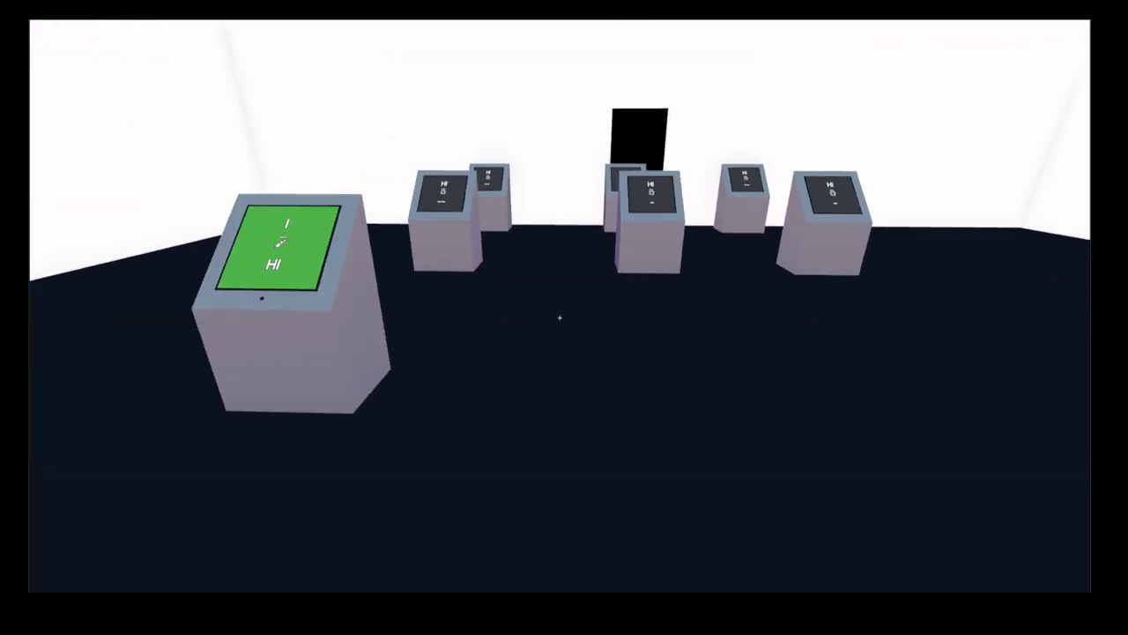
pyautogui.press('a')
pyautogui.press('w')
pyautogui.press('d')
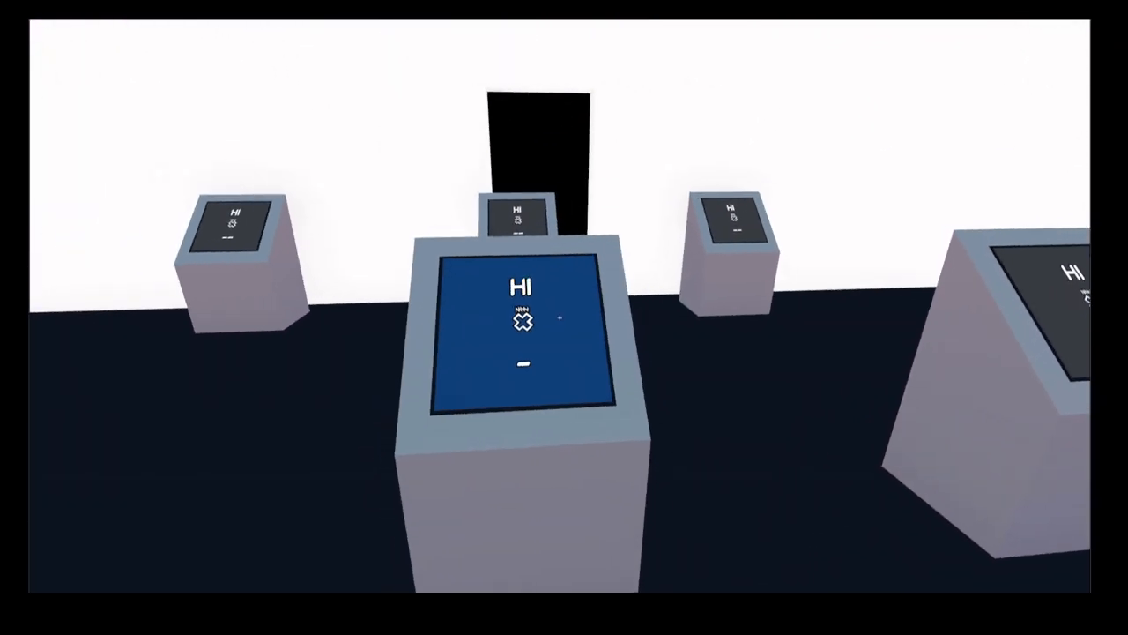
pyautogui.press('s')
pyautogui.press('a')
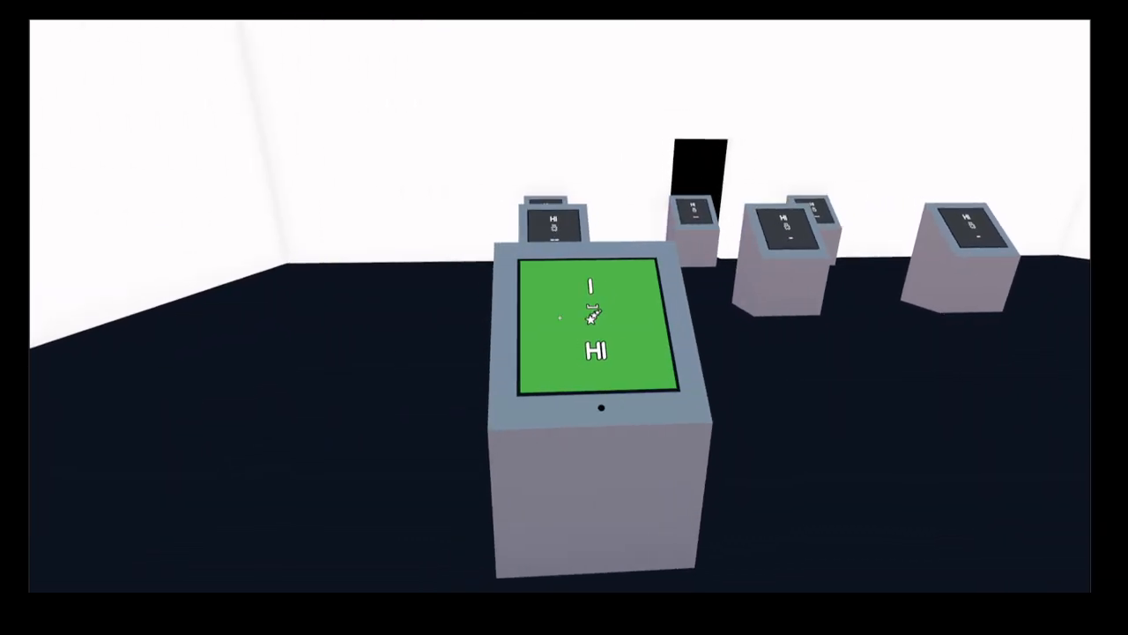
pyautogui.press('w')
pyautogui.press('d')
pyautogui.press('s')
pyautogui.press('a')
pyautogui.press('a')
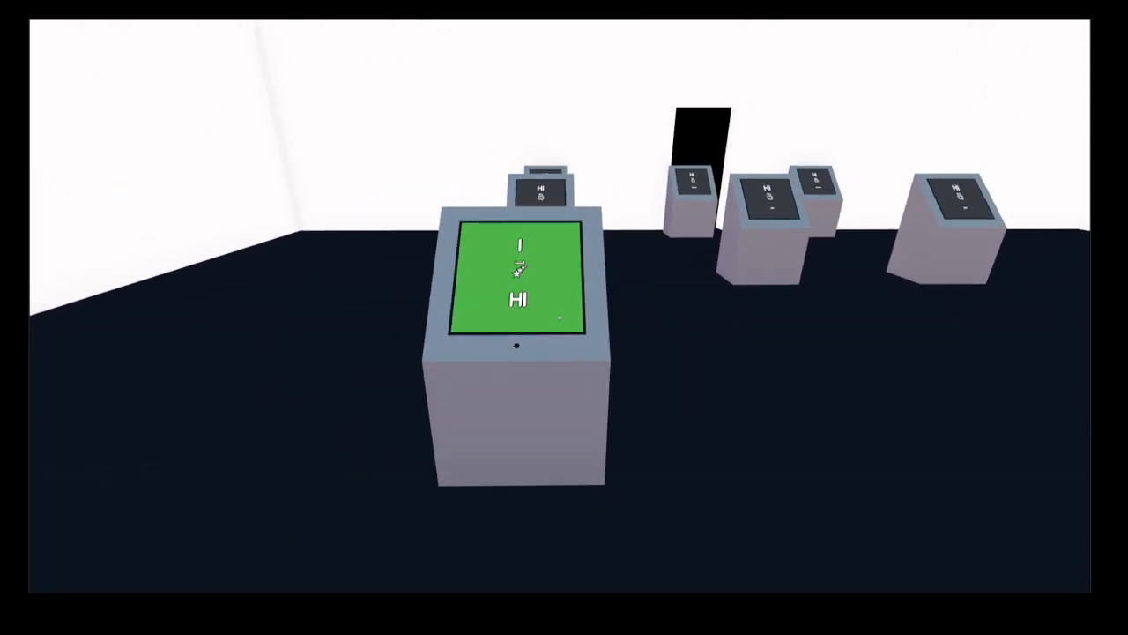
pyautogui.press('w')
pyautogui.press('s')
# - Repeatedly clear the front proxy panel and re-enter h to test its link to the Room_2 panel, leaving it cleared
pyautogui.click(560, 318)
pyautogui.press('BackSpace')
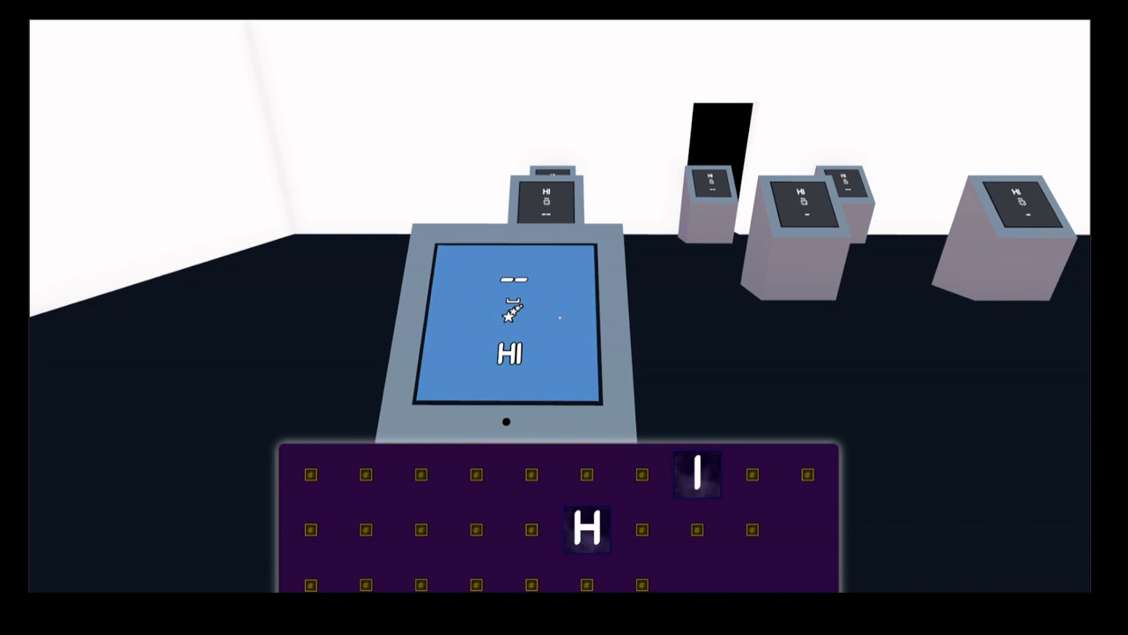
pyautogui.write('h')
pyautogui.click(559, 317)
pyautogui.press('BackSpace')
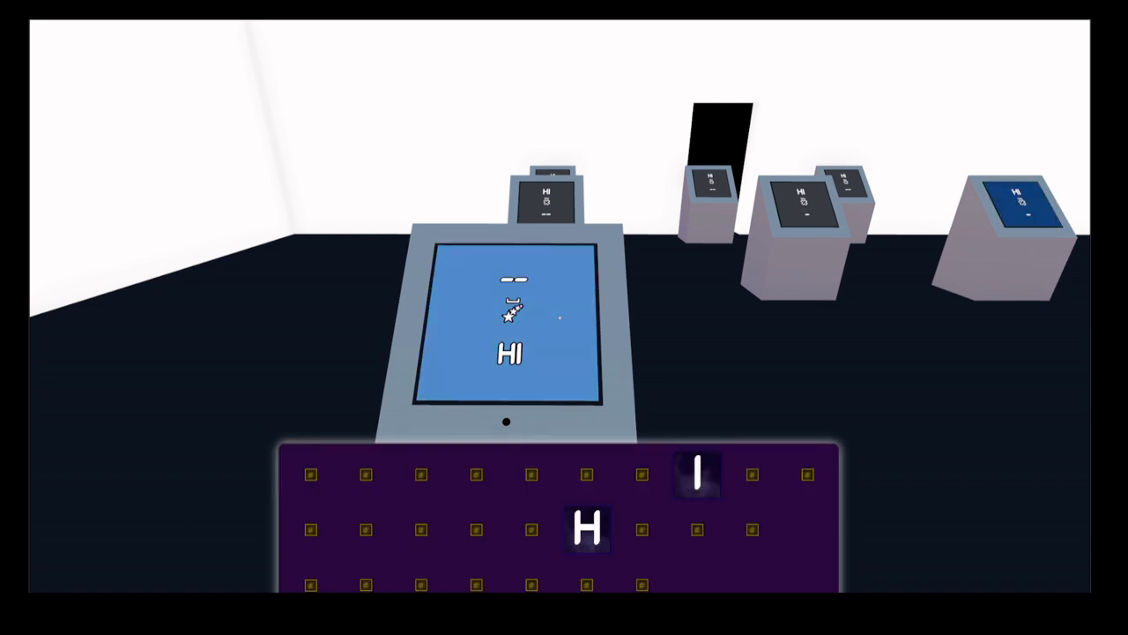
pyautogui.write('h')
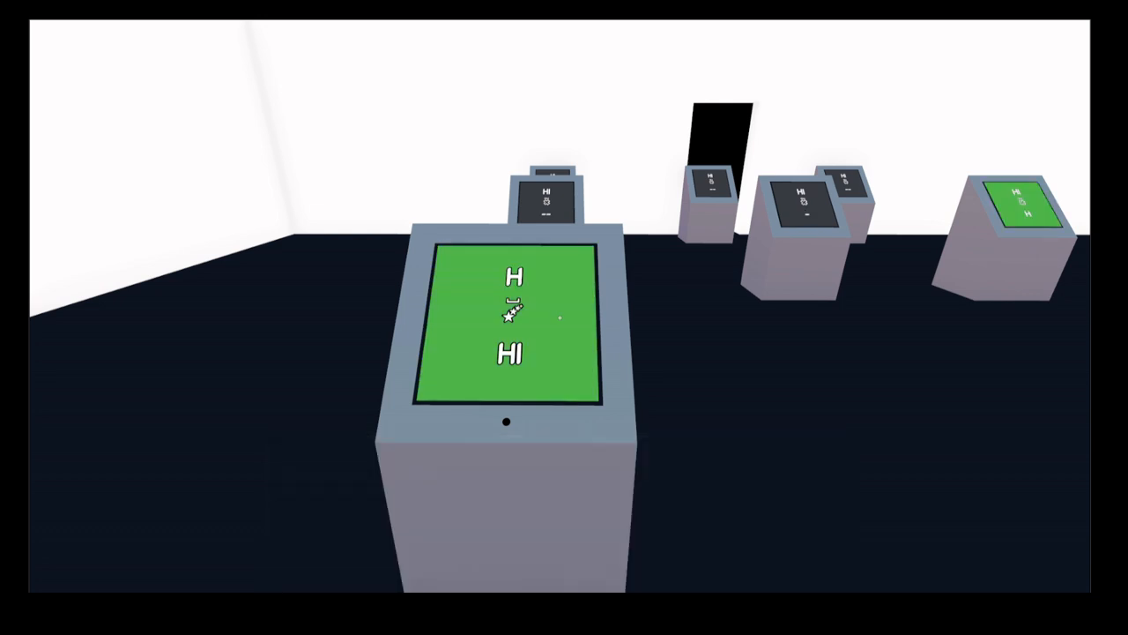
pyautogui.click(560, 317)
pyautogui.press('BackSpace')
pyautogui.write('h')
pyautogui.click(559, 317)
pyautogui.press('BackSpace')
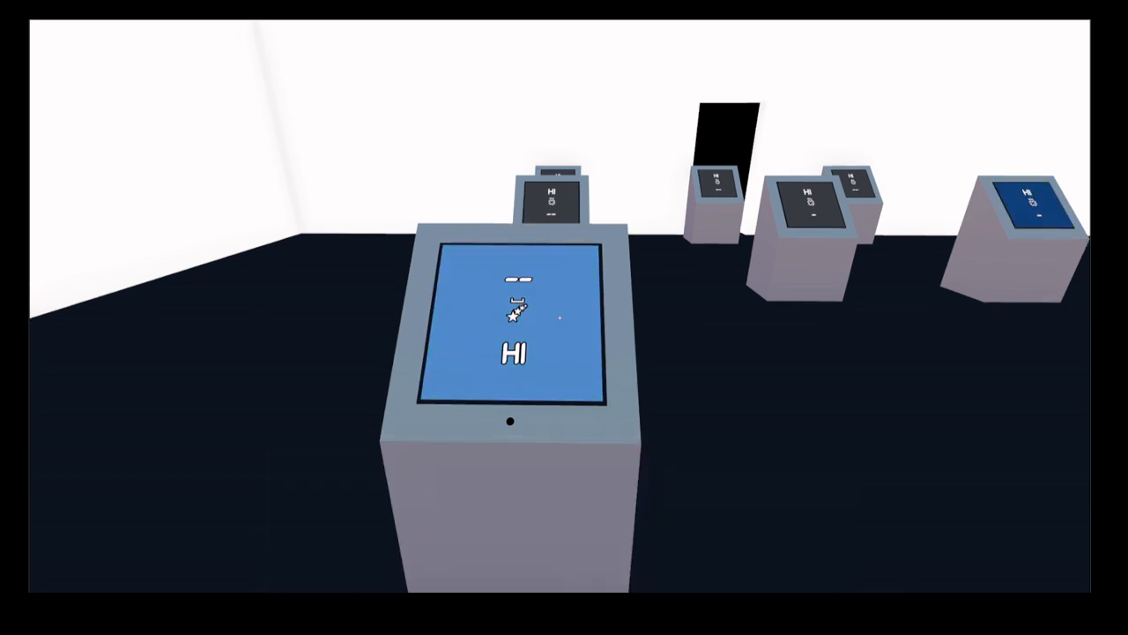
# - Stop the running game and widen the 3D viewport in the new_template scene
pyautogui.press('s')
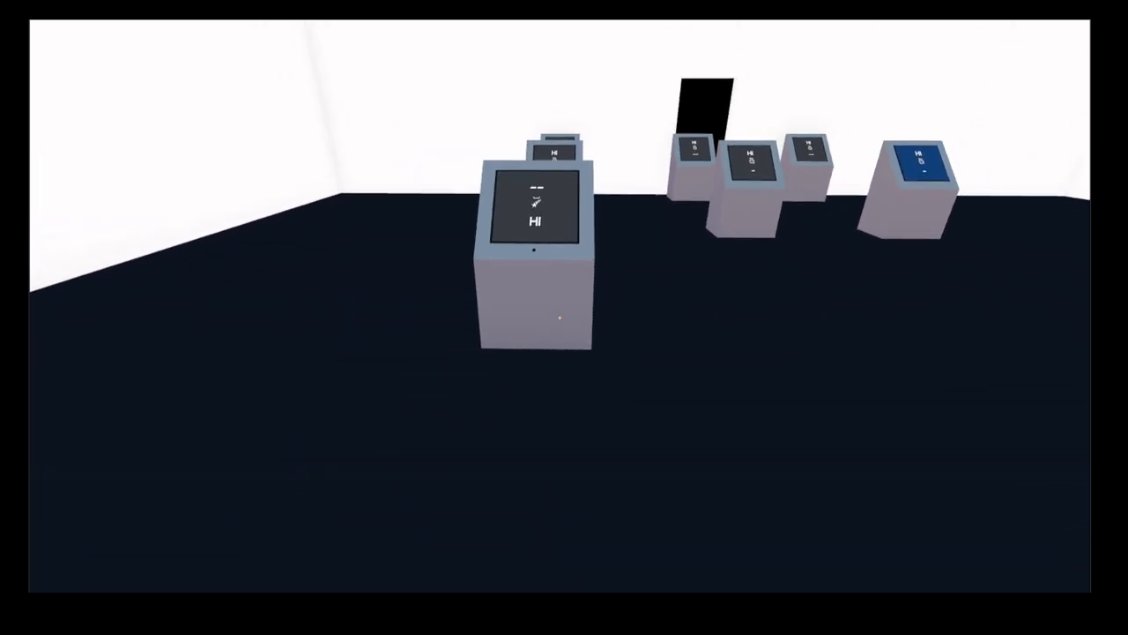
pyautogui.press('F8')
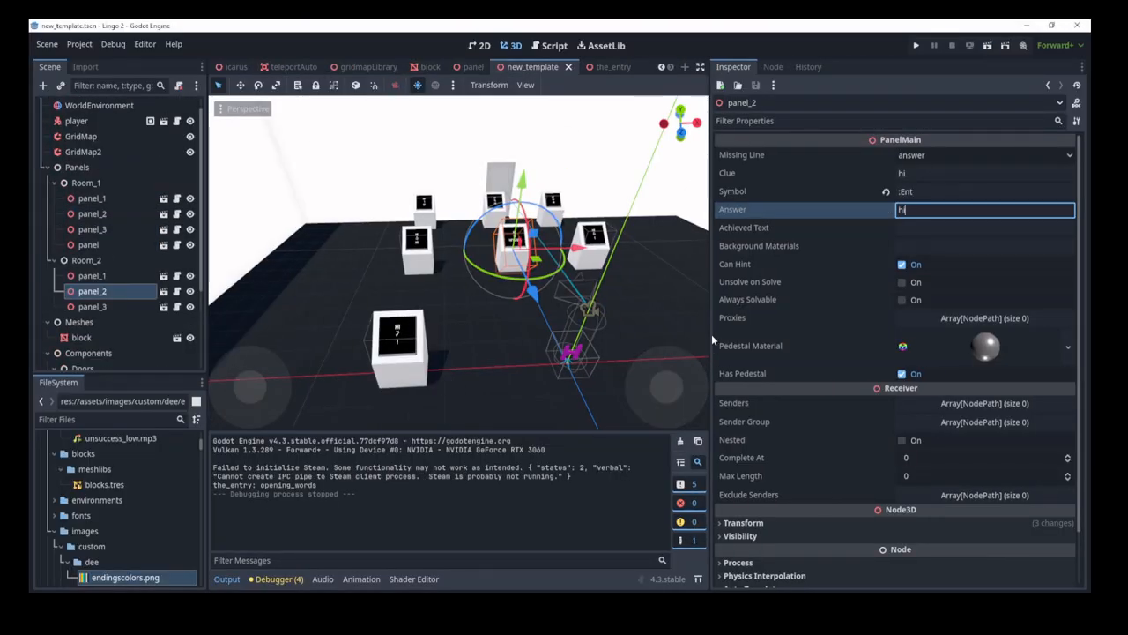
pyautogui.moveTo(710, 337); pyautogui.dragTo(774, 336)
pyautogui.moveTo(651, 328)
pyautogui.mouseDown(button='right')
pyautogui.moveTo(661, 344)
pyautogui.moveTo(650, 328)
pyautogui.mouseUp(button='right')
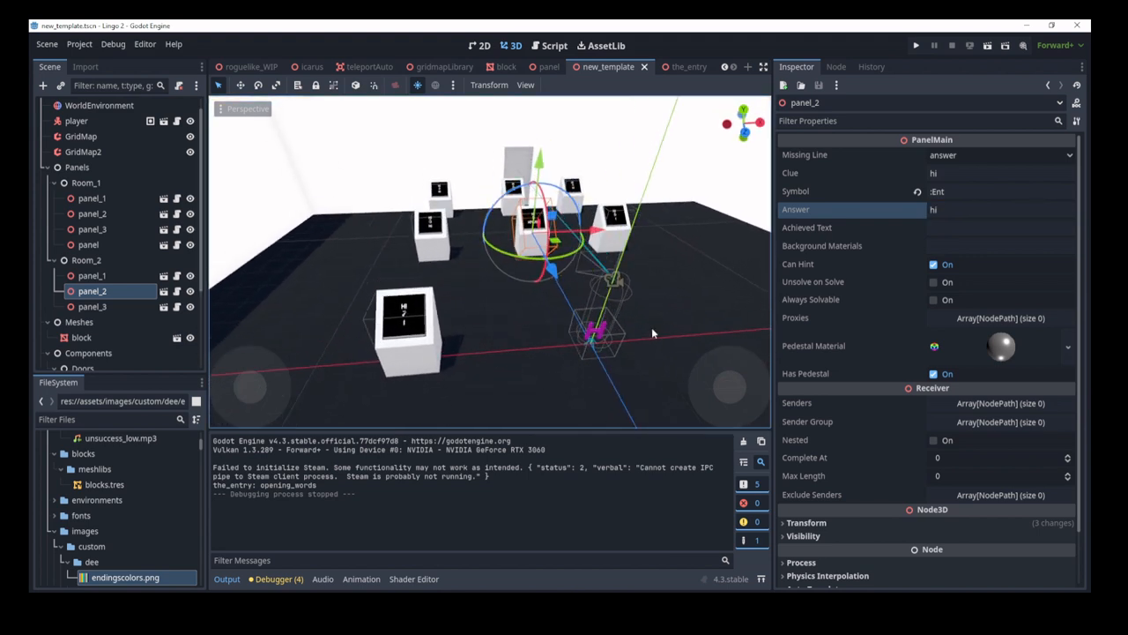
# - Review the Answer and Proxies settings of Room_1's proxy panel and the Room_2 panels, expanding the Proxies of Room_2's panel_1
pyautogui.click(92, 245)
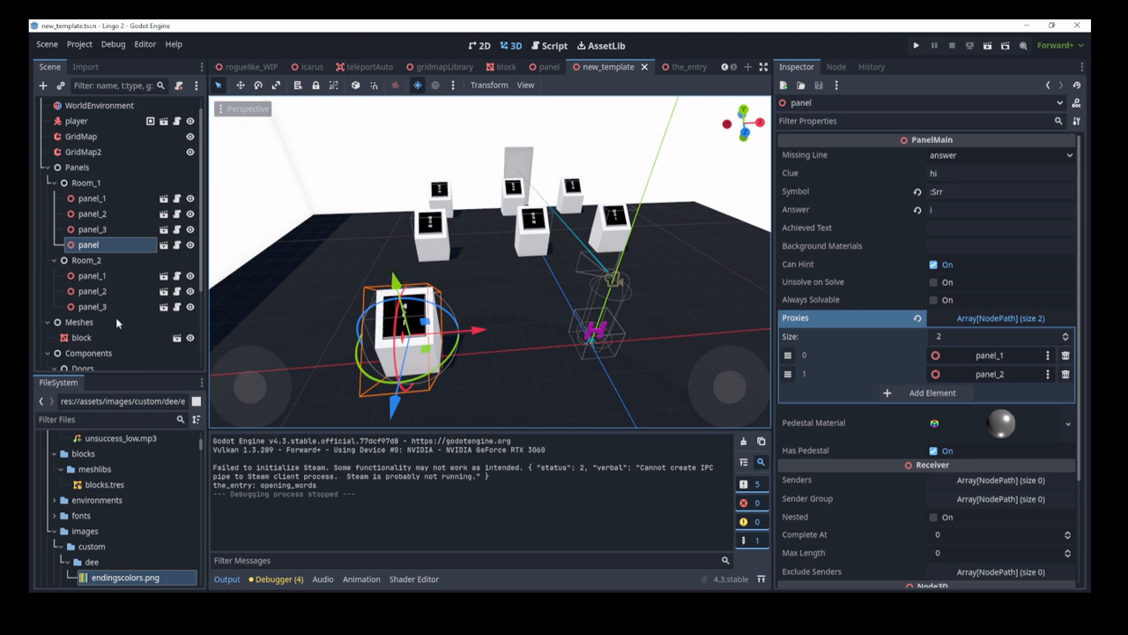
pyautogui.click(532, 222)
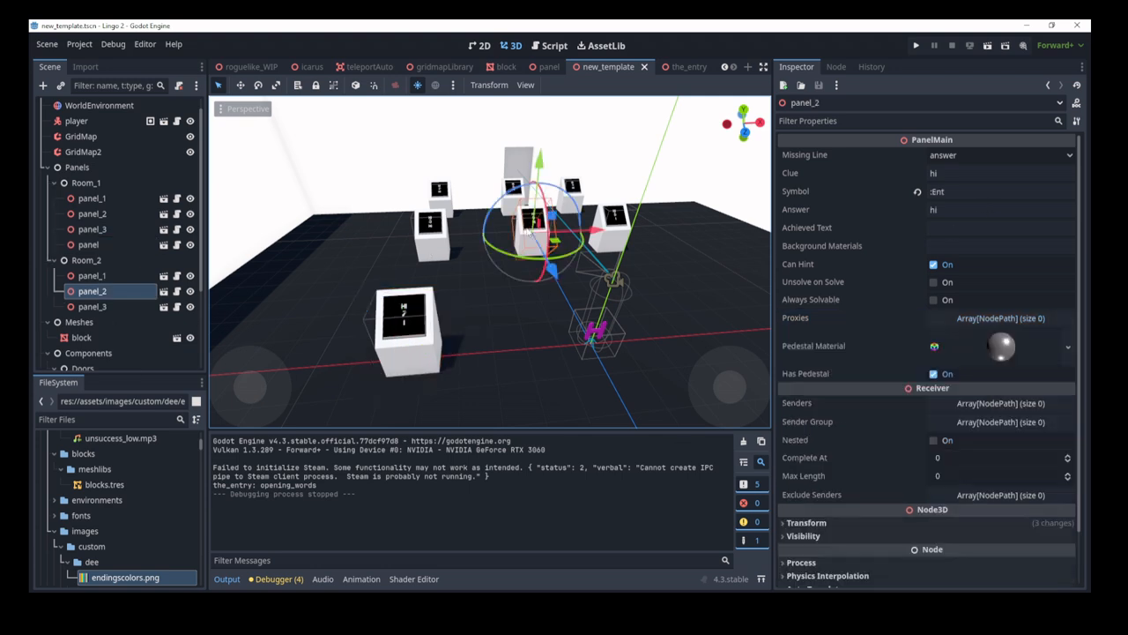
pyautogui.click(439, 236)
pyautogui.click(619, 234)
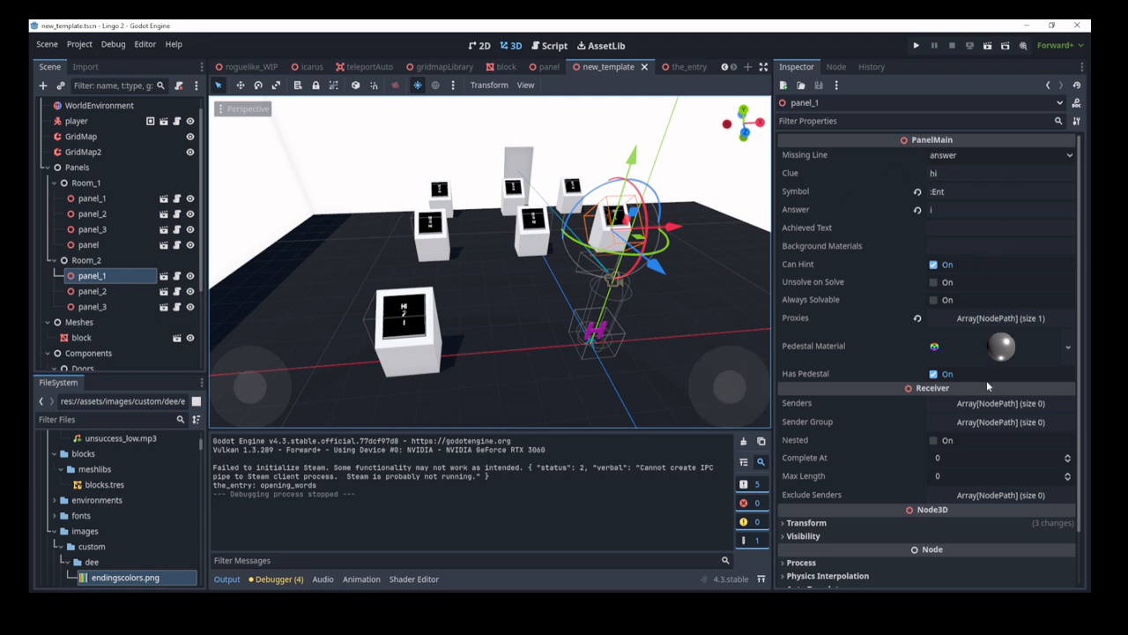
pyautogui.click(979, 318)
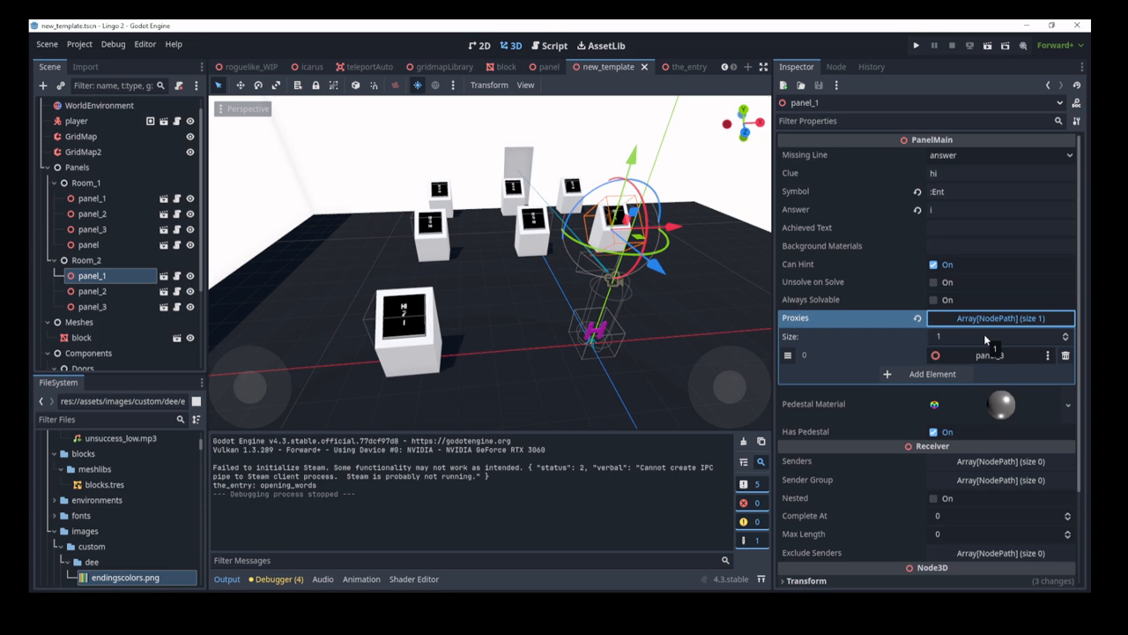
pyautogui.click(97, 229)
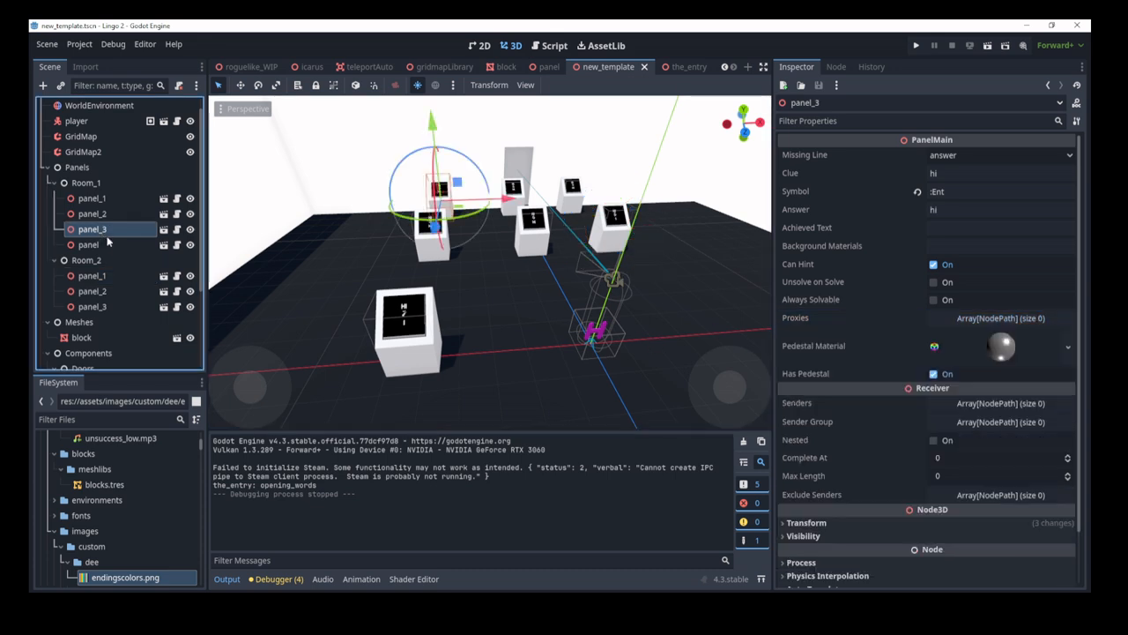
pyautogui.click(97, 244)
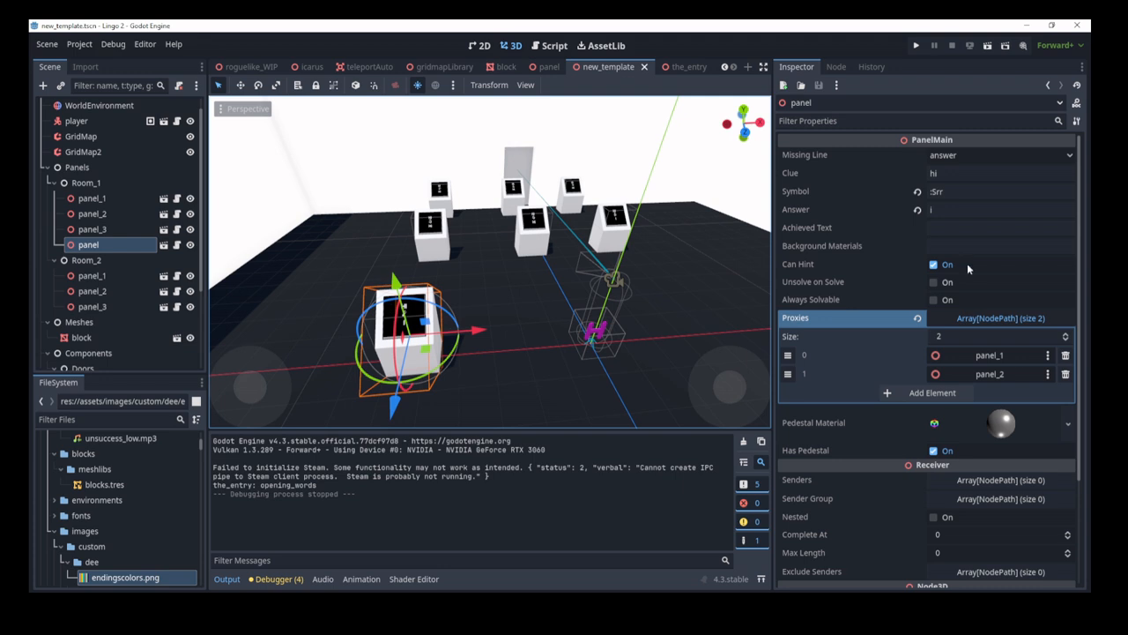
pyautogui.click(98, 278)
pyautogui.click(101, 292)
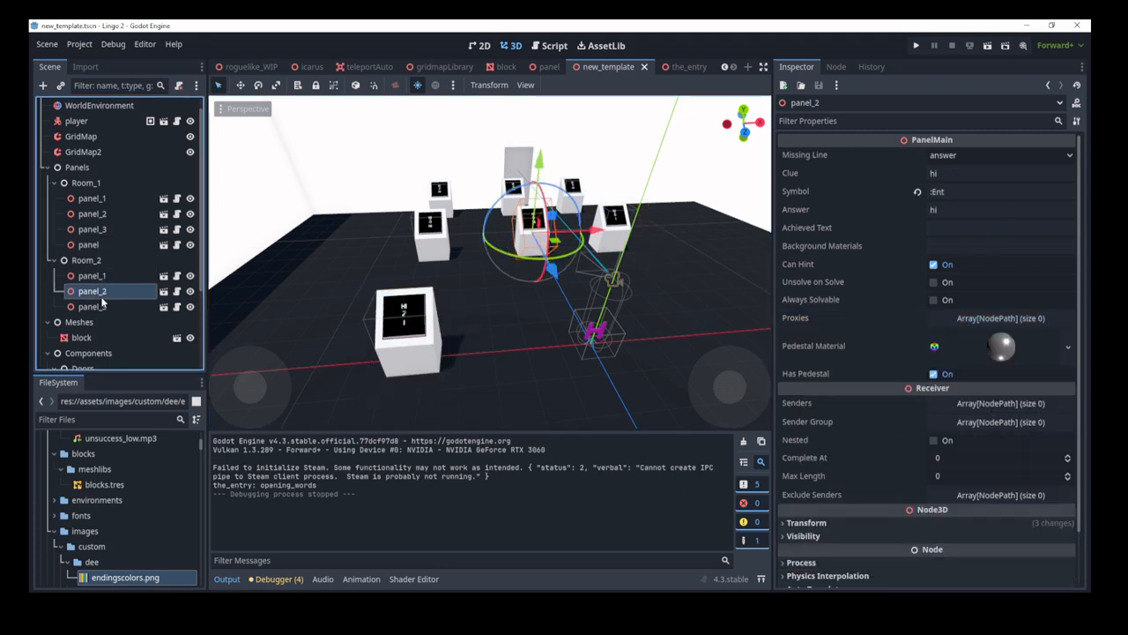
pyautogui.click(104, 278)
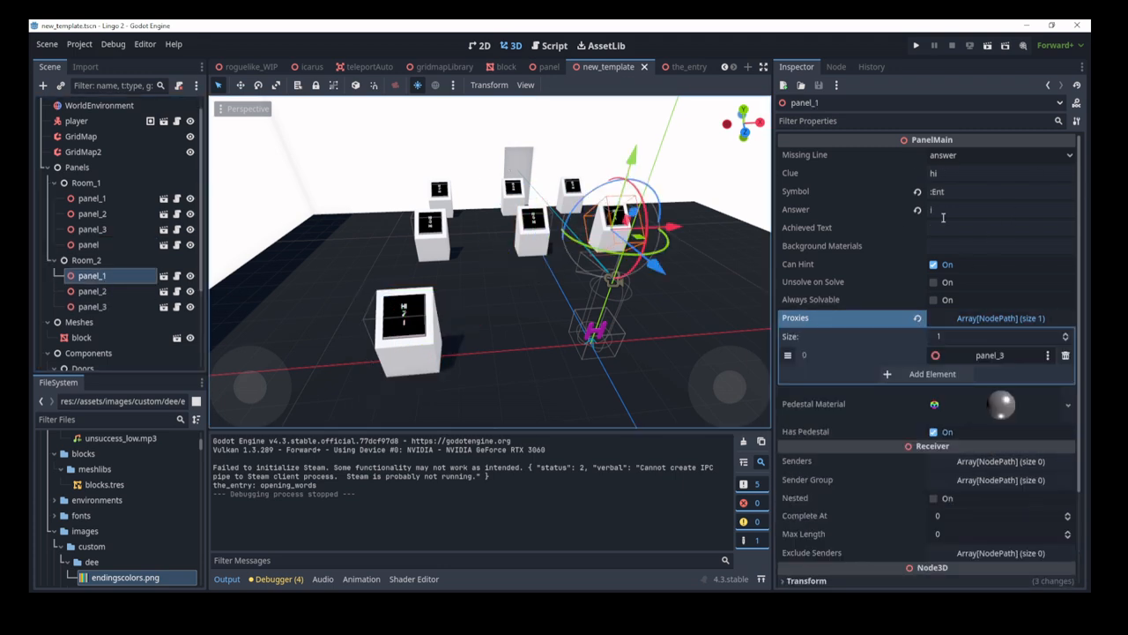
# - Review the settings of Room_2's panel_2, then run the scene and walk to the front proxy panel
pyautogui.click(117, 289)
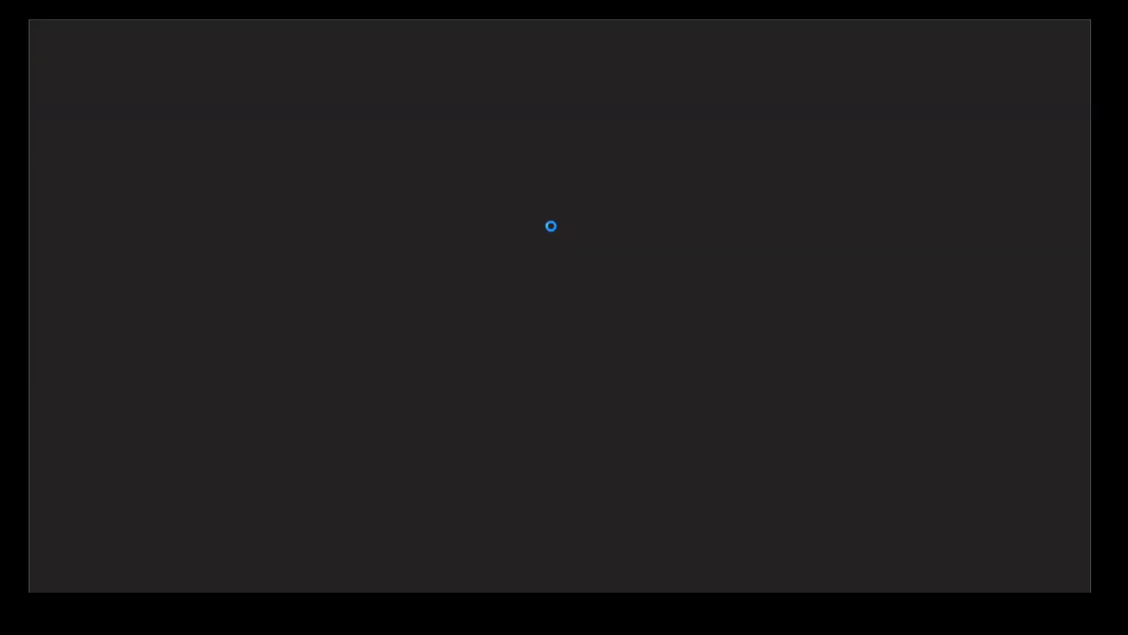
pyautogui.press('s')
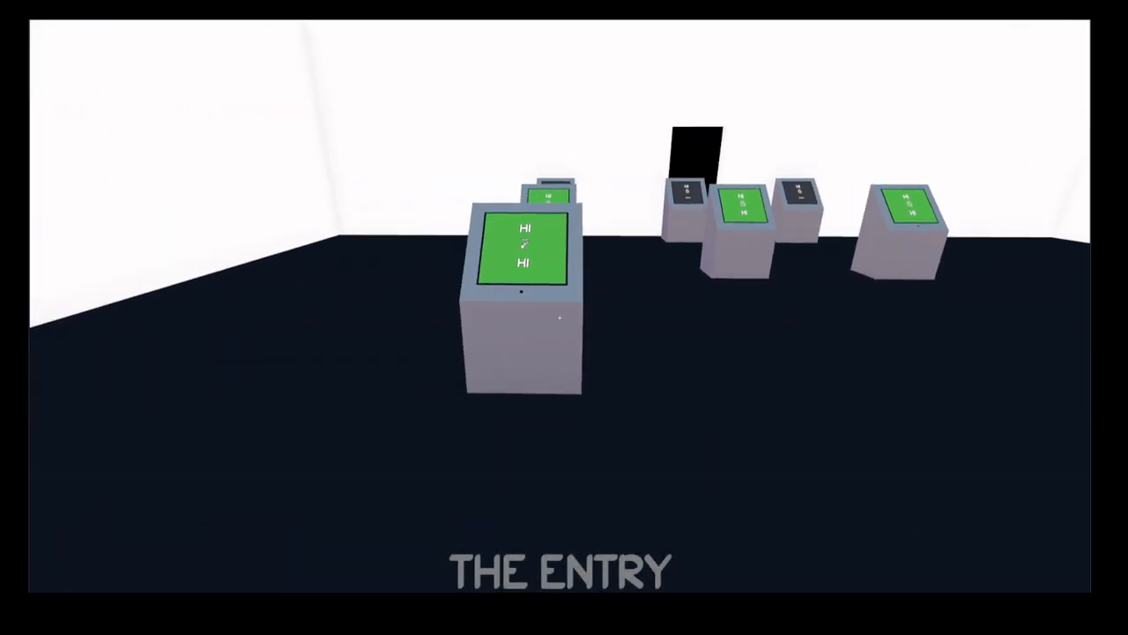
pyautogui.press('w')
pyautogui.press('d')
# - Test the front proxy panel by clearing it and entering i and hi, finishing on hi, and stop the game
pyautogui.click(559, 318)
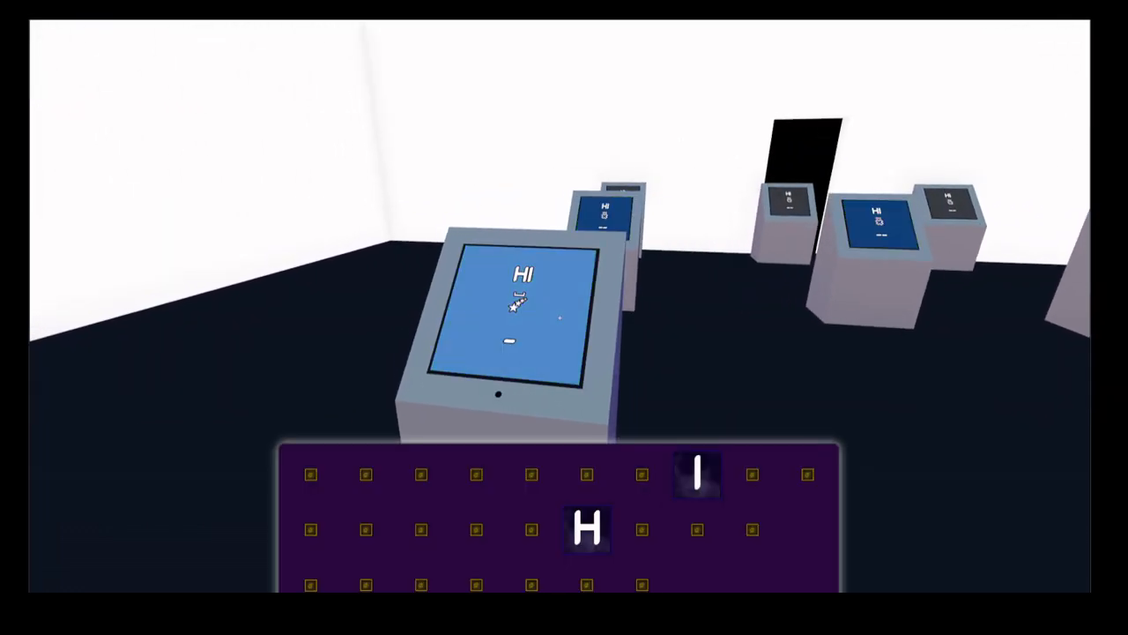
pyautogui.click(560, 317)
pyautogui.press('a')
pyautogui.click(560, 317)
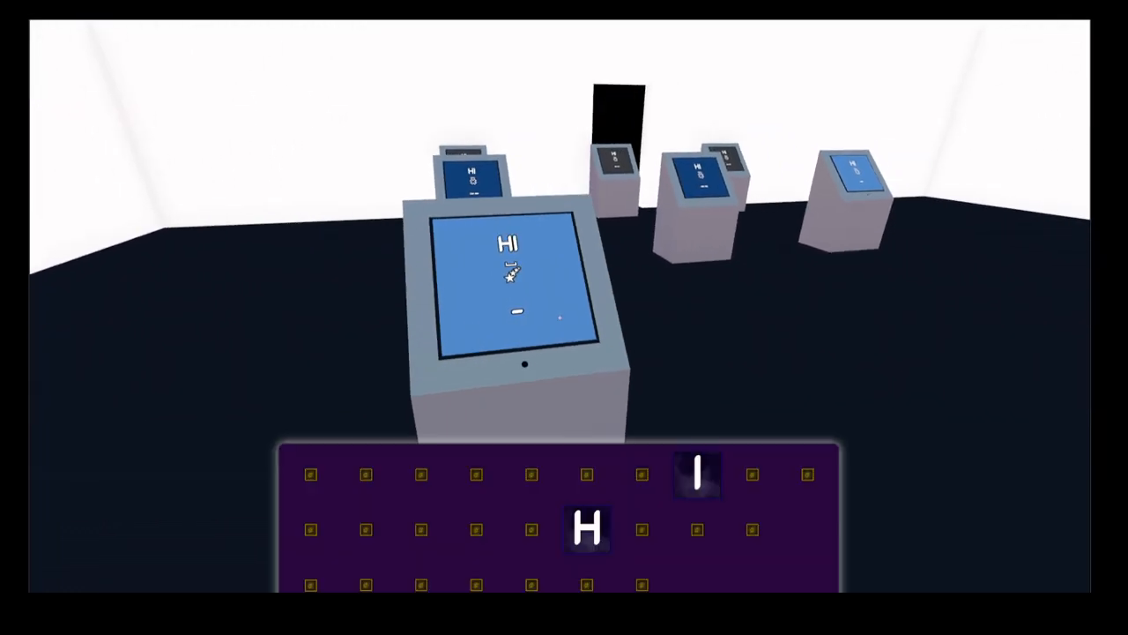
pyautogui.write('hi')
pyautogui.click(559, 317)
pyautogui.write('i')
pyautogui.click(559, 318)
pyautogui.write('hi')
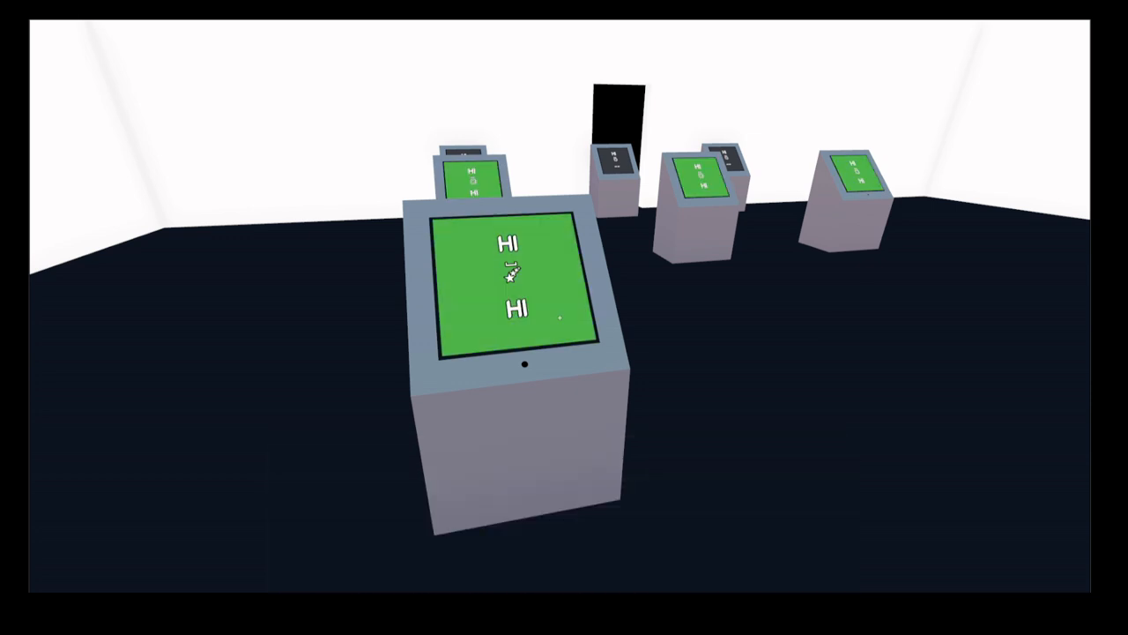
pyautogui.press('F8')
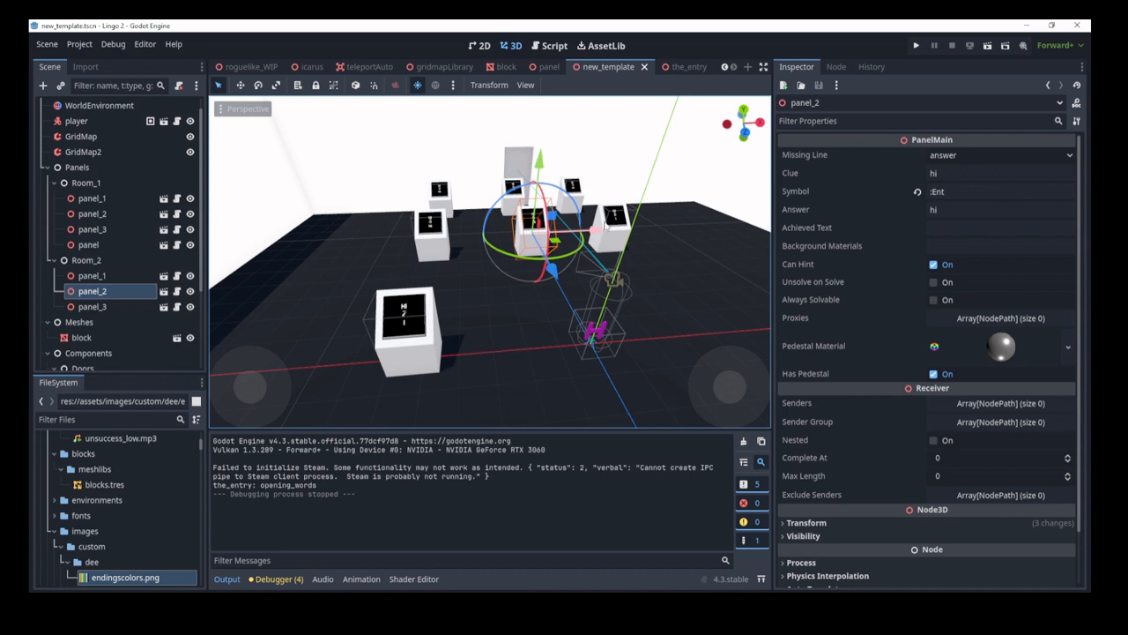
# - Set the Answer of Room_2's panel_1 to h
pyautogui.click(624, 220)
pyautogui.click(960, 212)
pyautogui.press('BackSpace')
pyautogui.write('h')
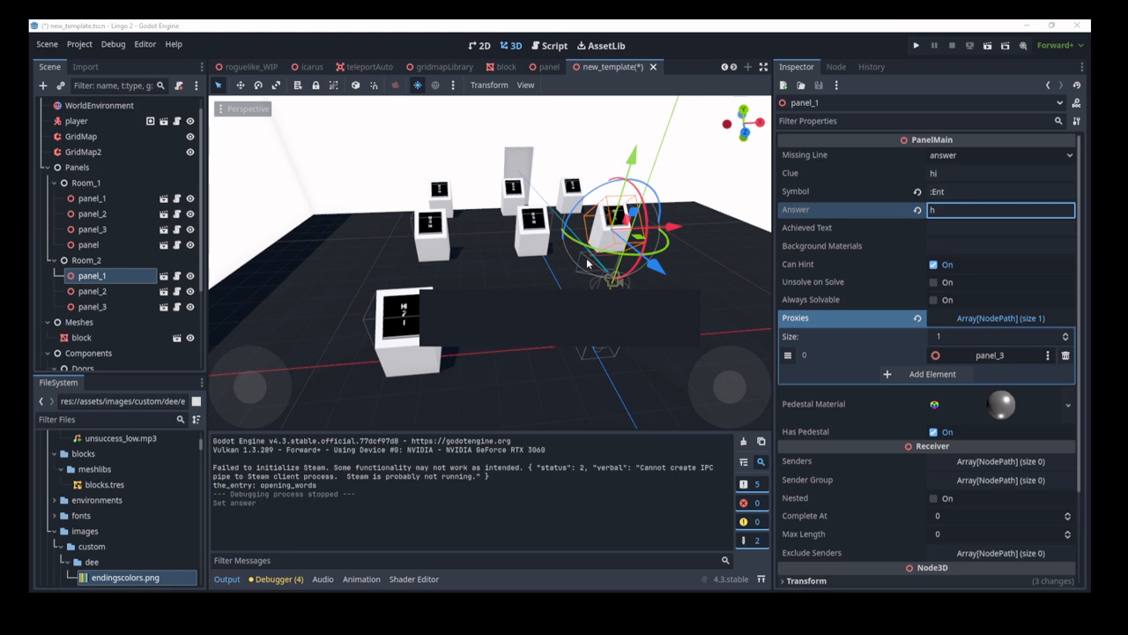
# - Run the scene, walk to the front proxy panel, and replace its answer with h to test the link
pyautogui.press('F6')
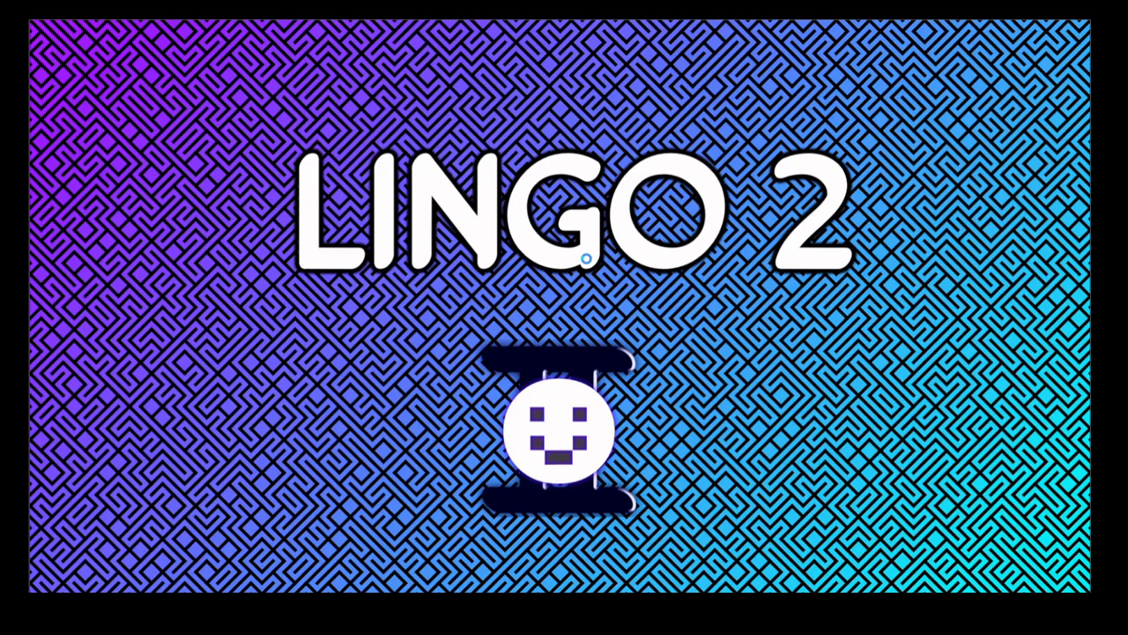
pyautogui.press('s')
pyautogui.press('w')
pyautogui.press('a')
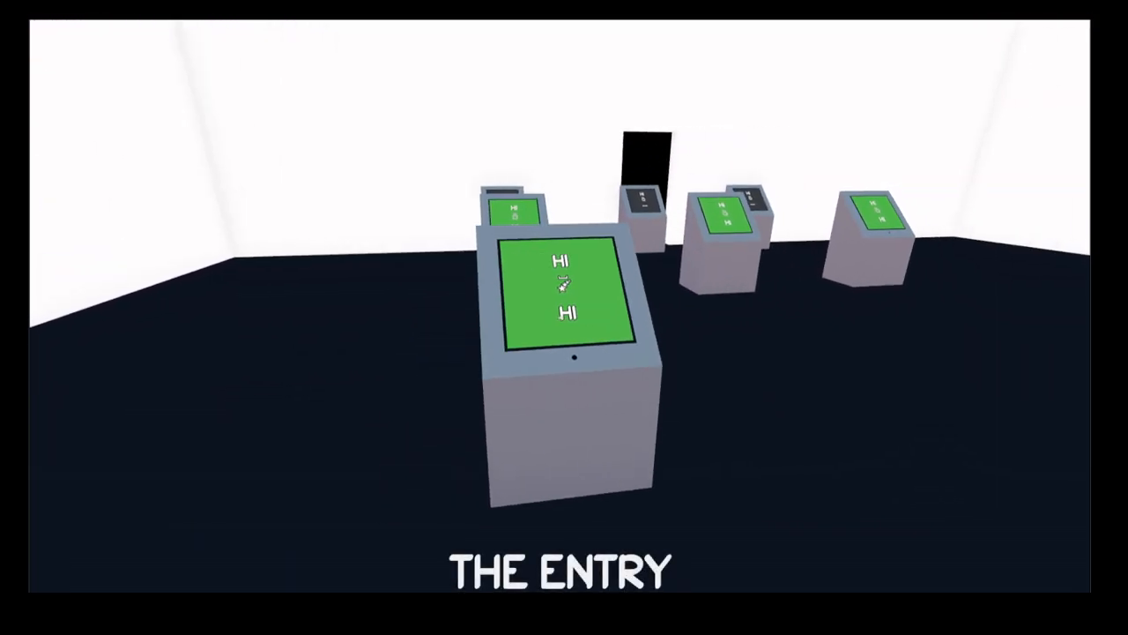
pyautogui.click(560, 317)
pyautogui.press('BackSpace')
pyautogui.press('BackSpace')
pyautogui.write('h')
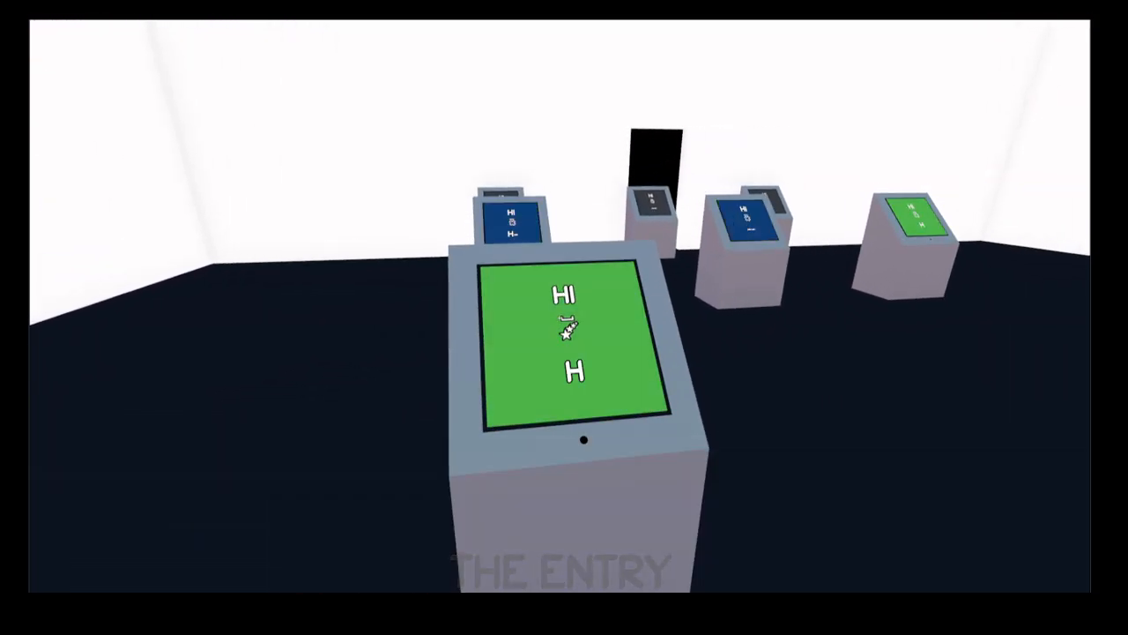
# - Switch the front proxy panel's answer between hi and h, finishing on hi, and stop the game
pyautogui.click(564, 325)
pyautogui.press('BackSpace')
pyautogui.write('hi')
pyautogui.click(565, 324)
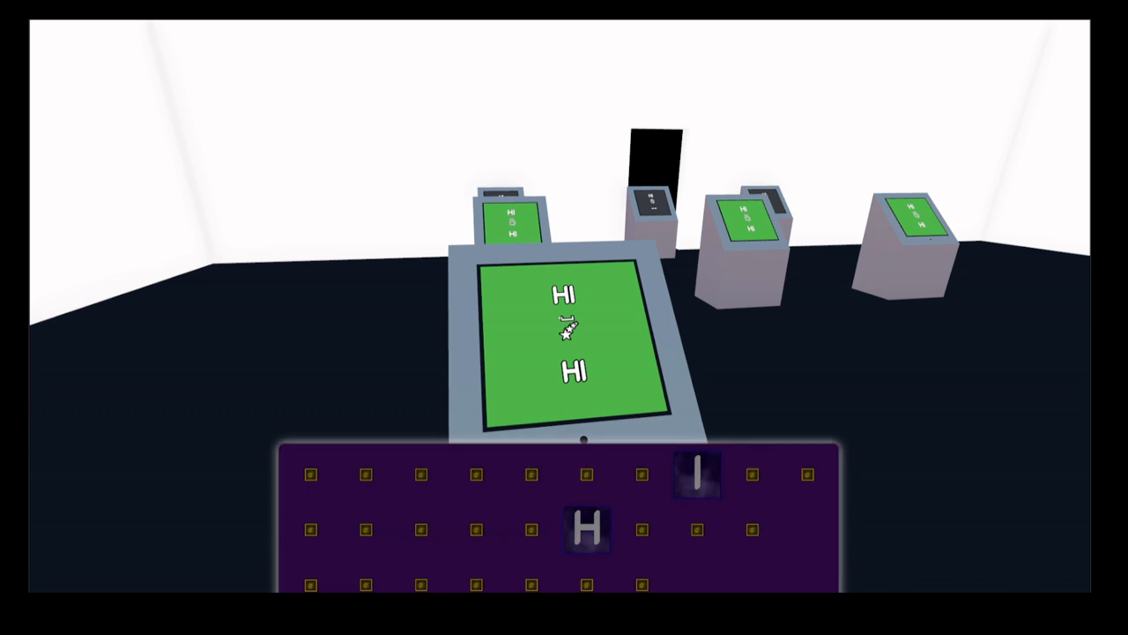
pyautogui.press('BackSpace')
pyautogui.press('BackSpace')
pyautogui.write('h')
pyautogui.click(564, 324)
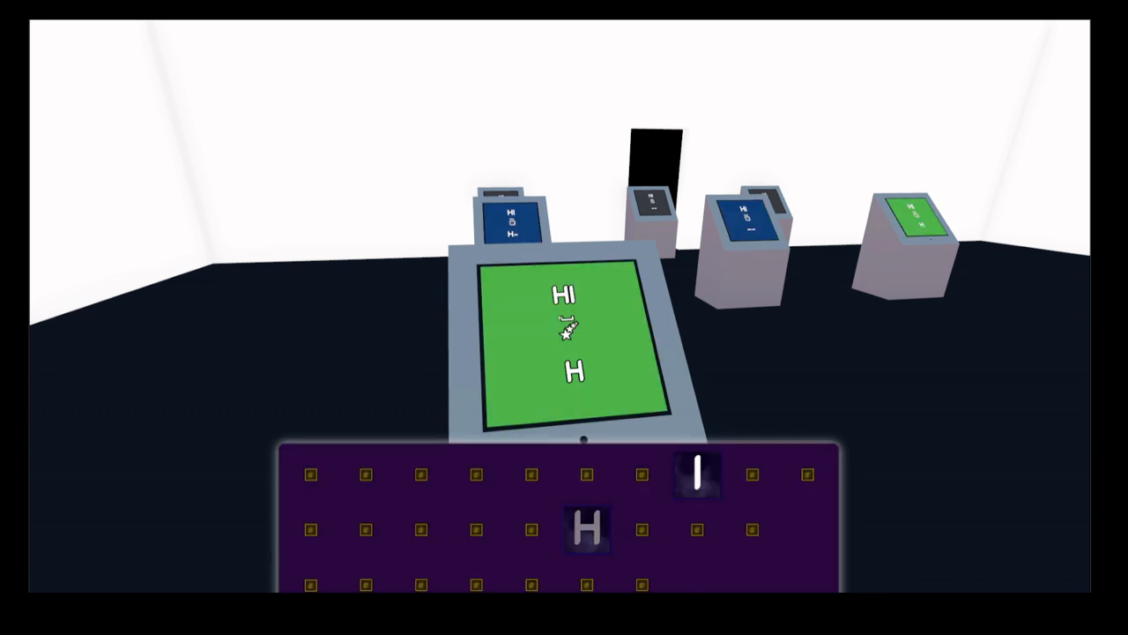
pyautogui.press('BackSpace')
pyautogui.write('hi')
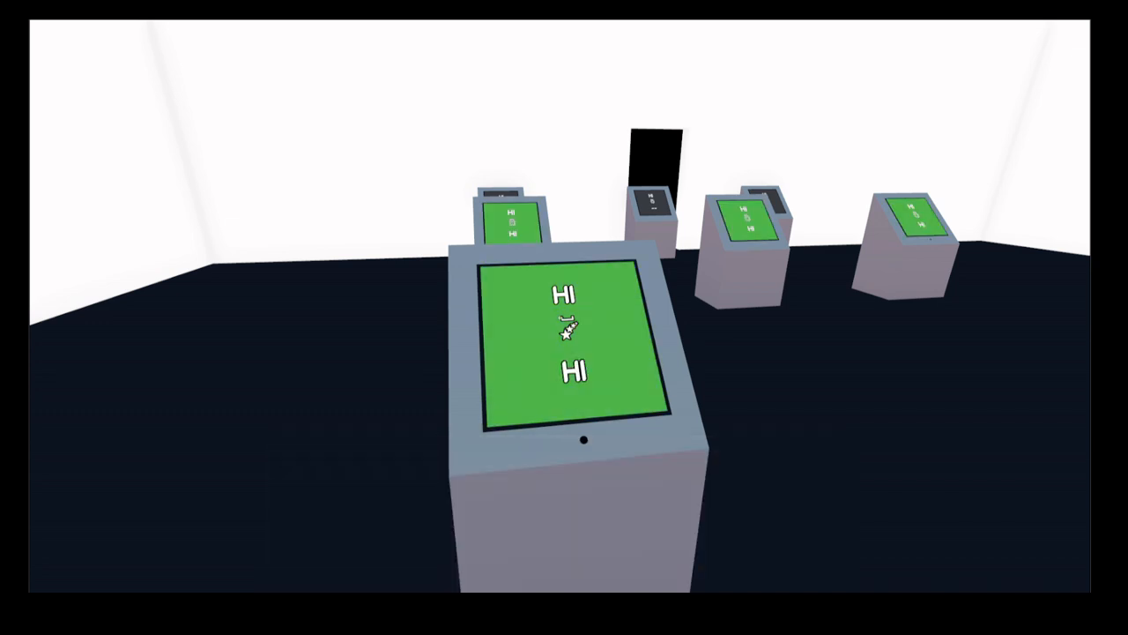
pyautogui.press('F8')
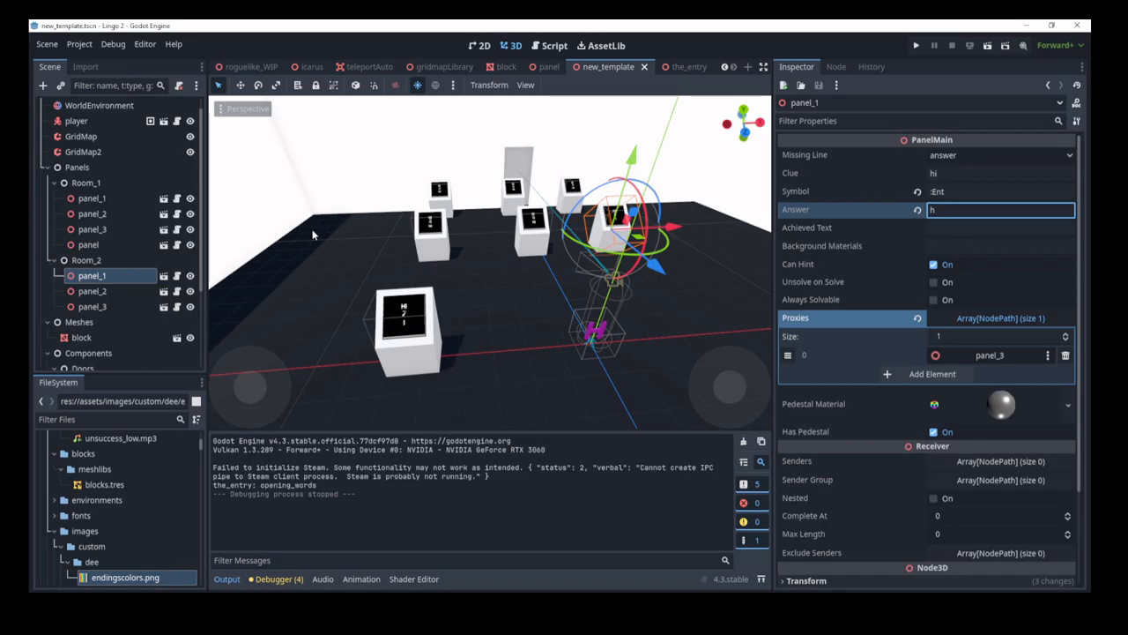
# - Compare the Answer and Proxies settings of Room_1's front panel with those of Room_2's panel_1
pyautogui.click(393, 311)
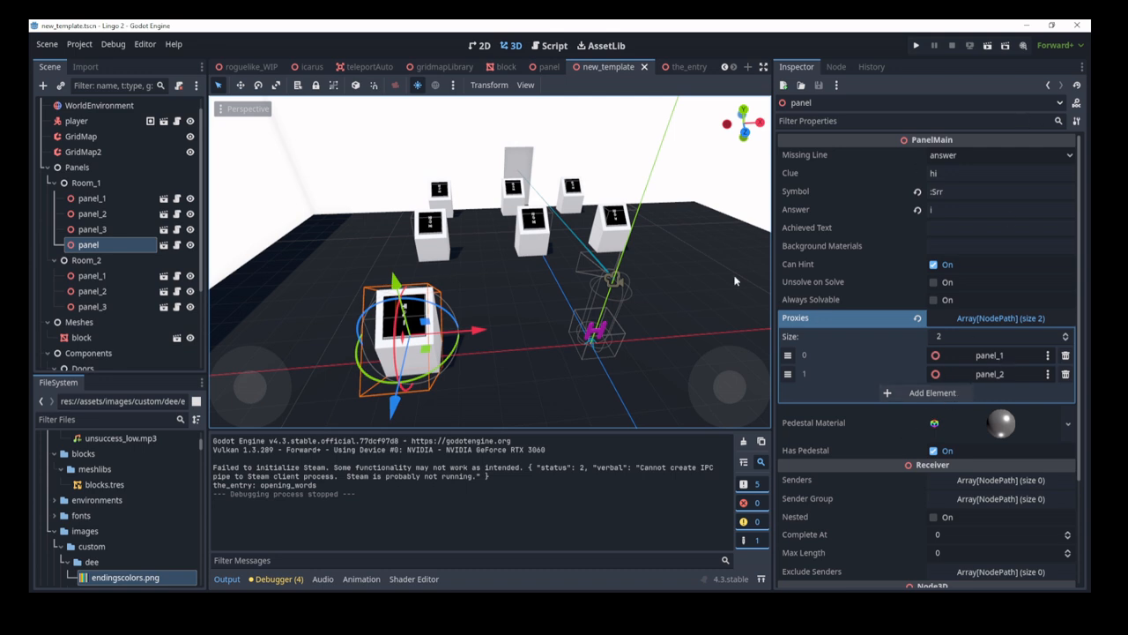
pyautogui.click(621, 225)
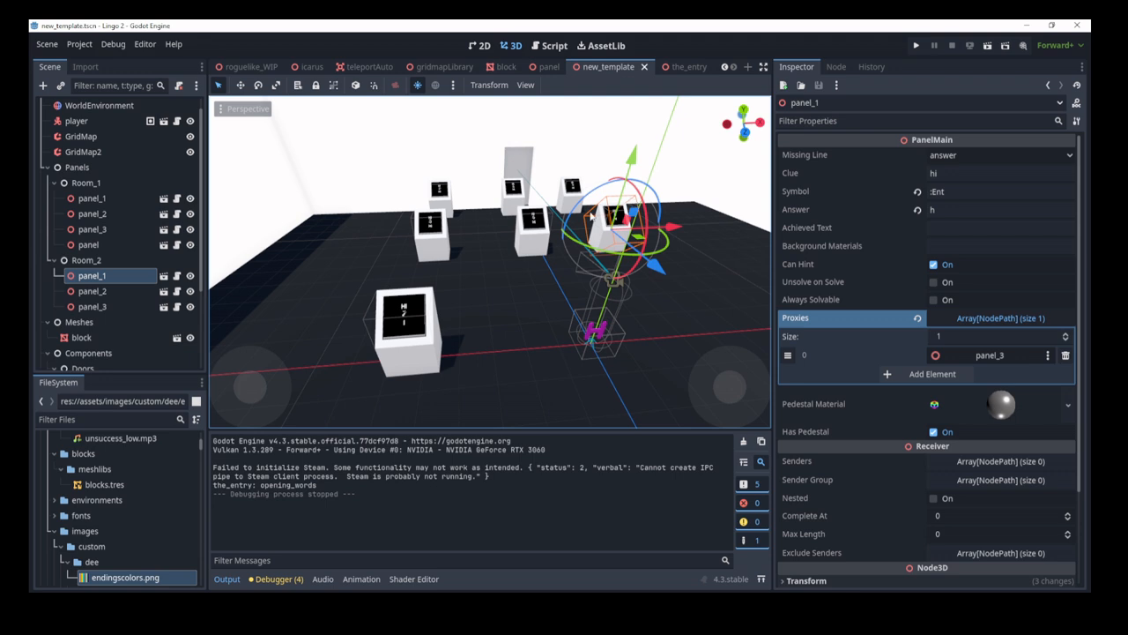
pyautogui.click(381, 342)
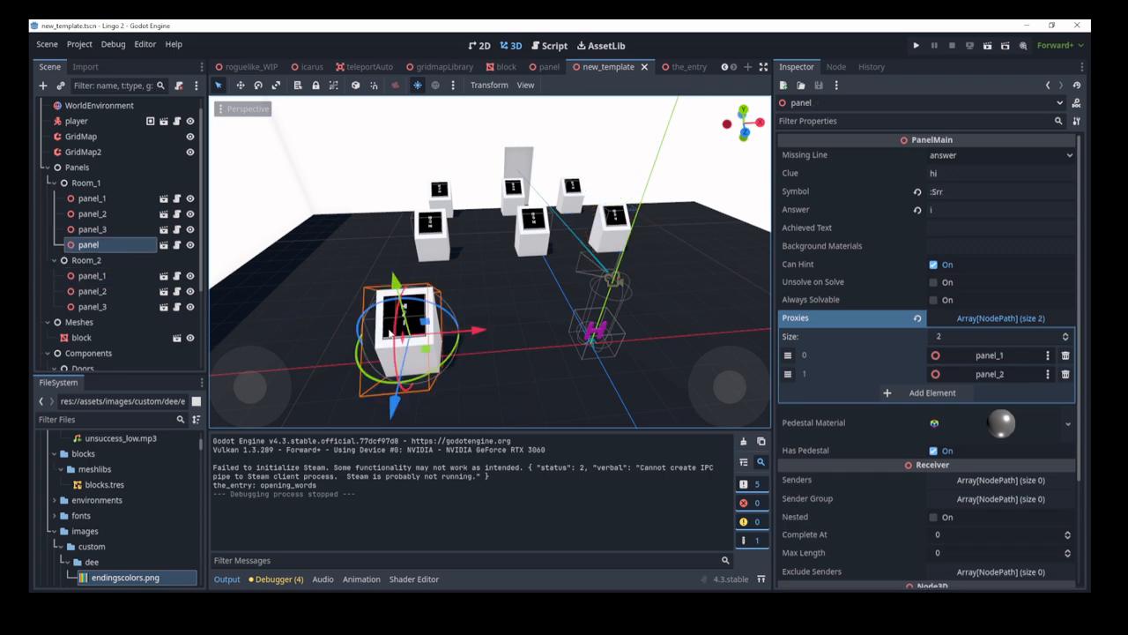
# - Check the front panel's Achieved Text property and search the panel.gd script for "achieved"
pyautogui.click(952, 226)
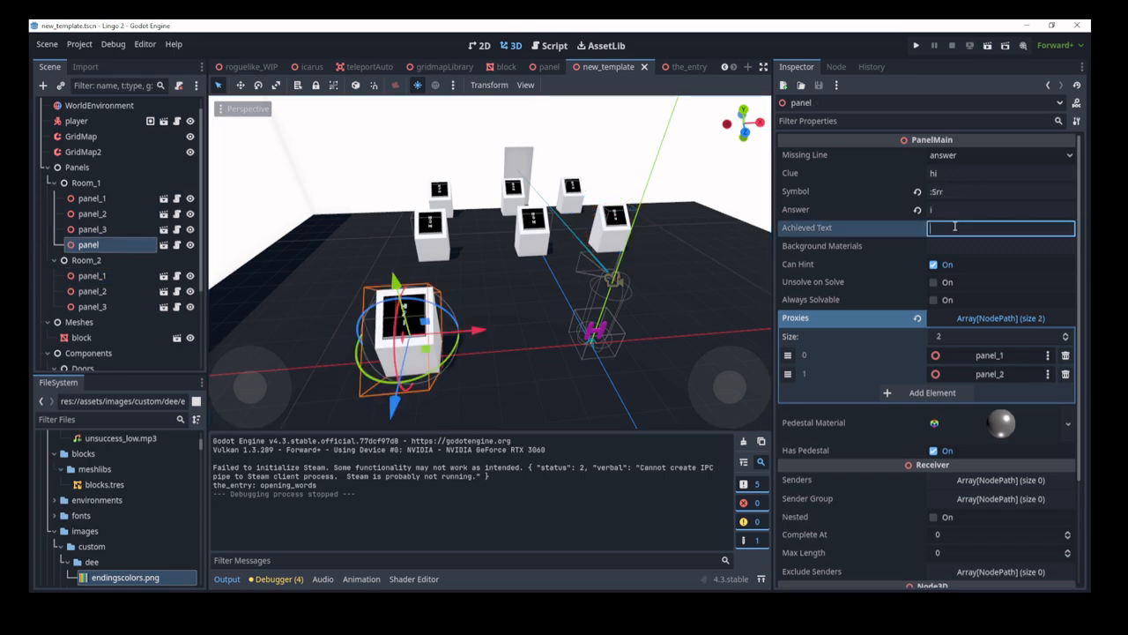
pyautogui.click(550, 45)
pyautogui.hotkey('ctrl', 'f')
pyautogui.write('achieved')
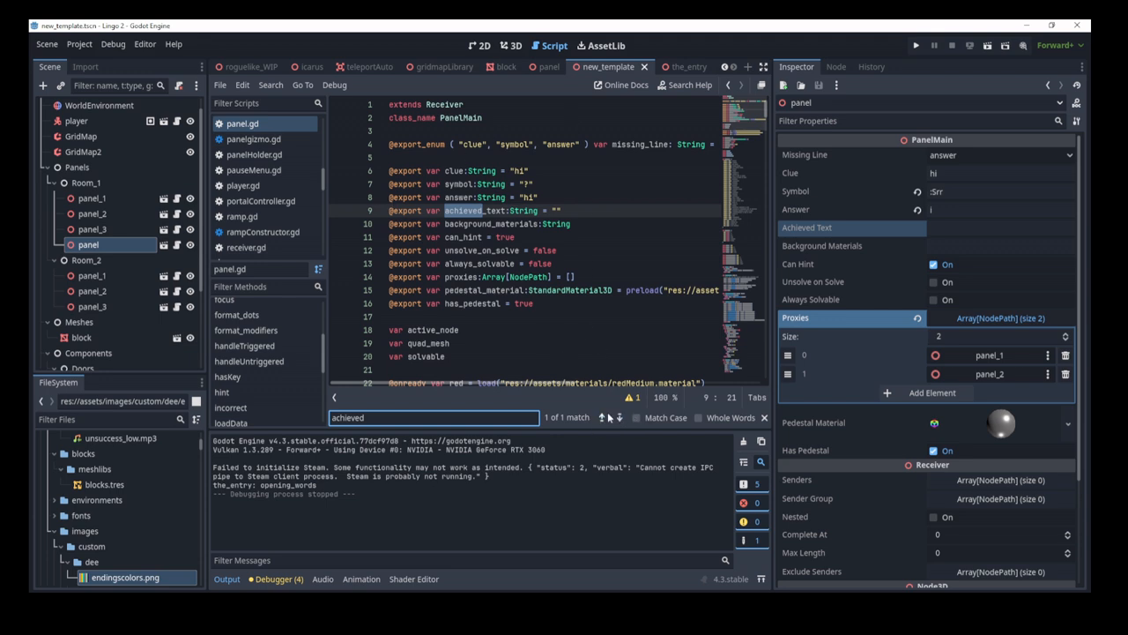
# - Search the panel.gd script for "background_mat"
pyautogui.moveTo(385, 419); pyautogui.dragTo(322, 429)
pyautogui.write('nackground_')
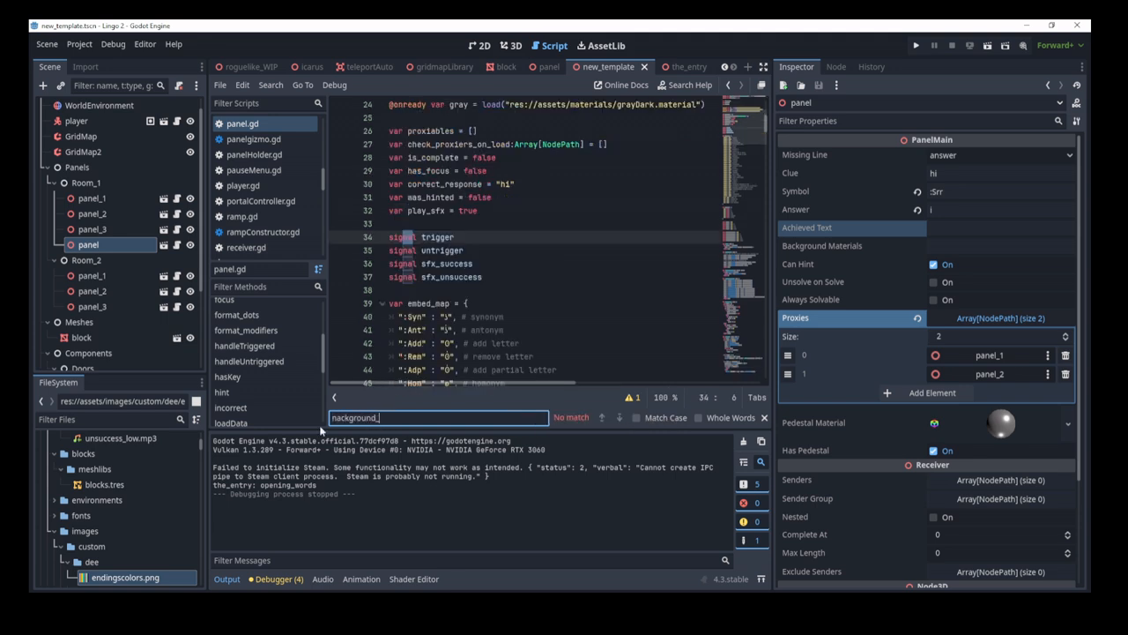
pyautogui.press('BackSpace')
pyautogui.press('BackSpace')
pyautogui.press('BackSpace')
pyautogui.press('BackSpace')
pyautogui.press('BackSpace')
pyautogui.press('BackSpace')
pyautogui.press('BackSpace')
pyautogui.press('BackSpace')
pyautogui.press('BackSpace')
pyautogui.press('BackSpace')
pyautogui.write('bj')
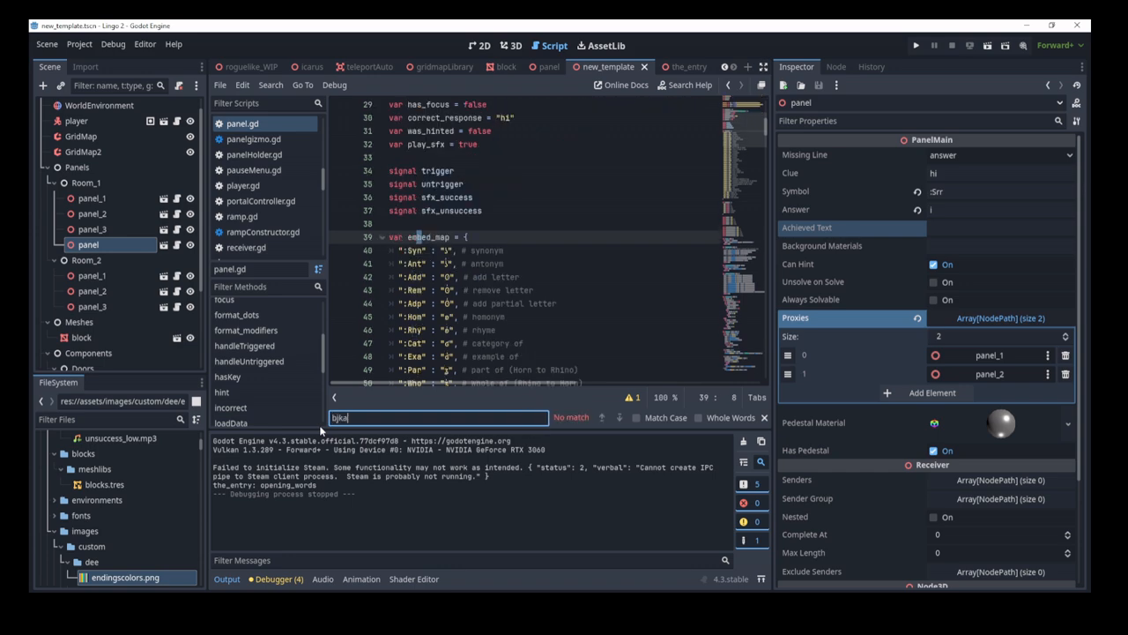
pyautogui.press('BackSpace')
pyautogui.write('ackgrou')
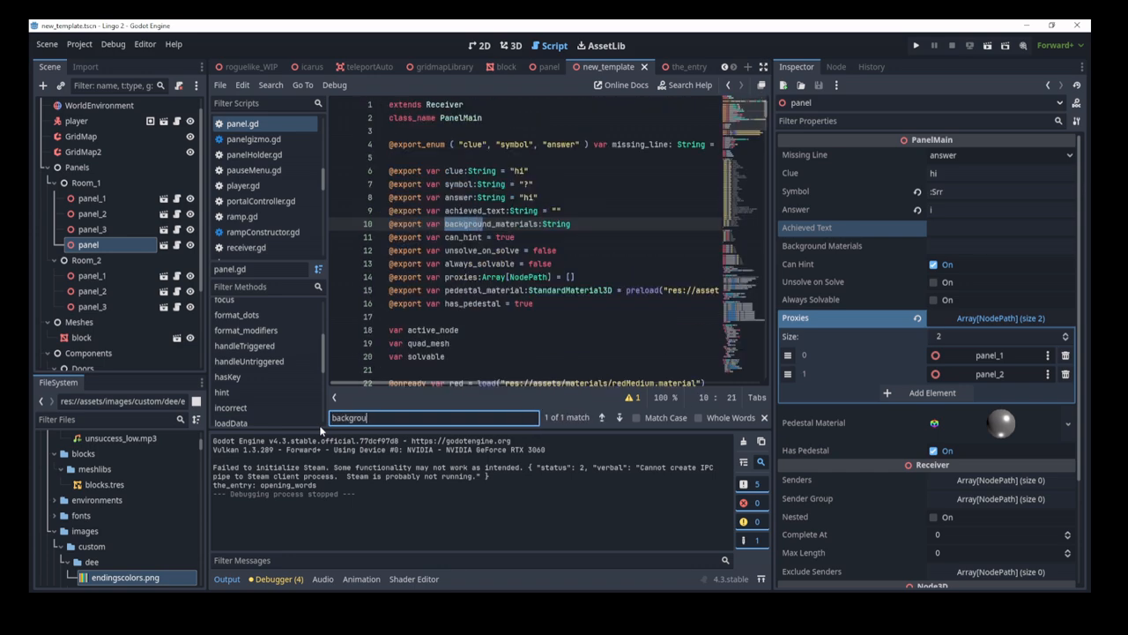
pyautogui.write('nd_mat')
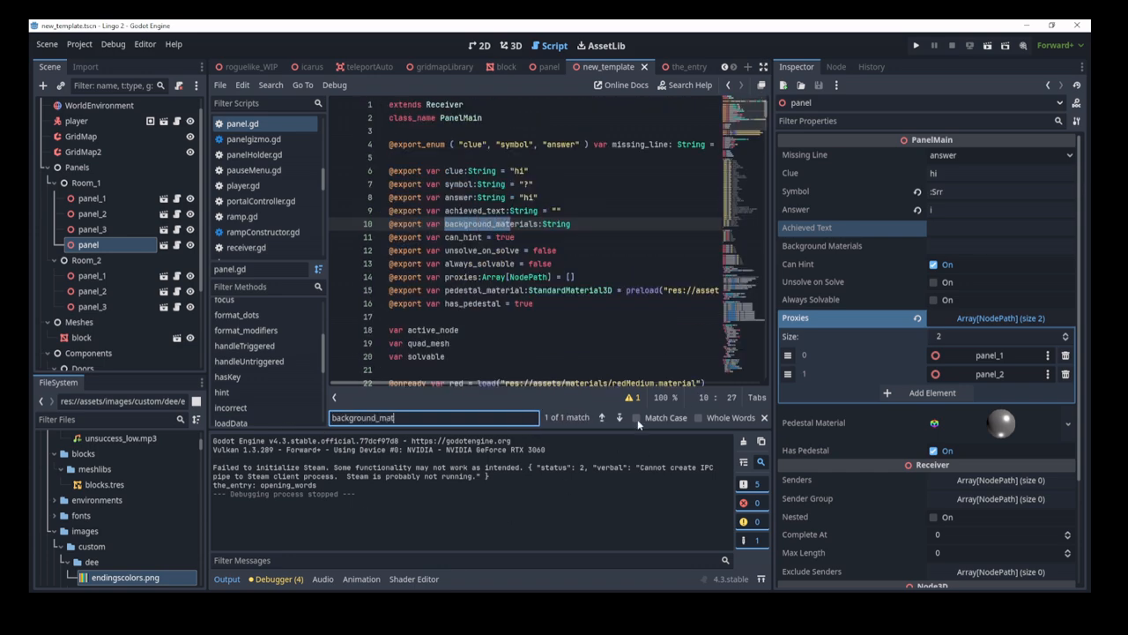
# - Highlight the achieved_text and background_materials export lines in panel.gd and check the front panel's Background Materials property
pyautogui.moveTo(572, 224); pyautogui.dragTo(378, 228)
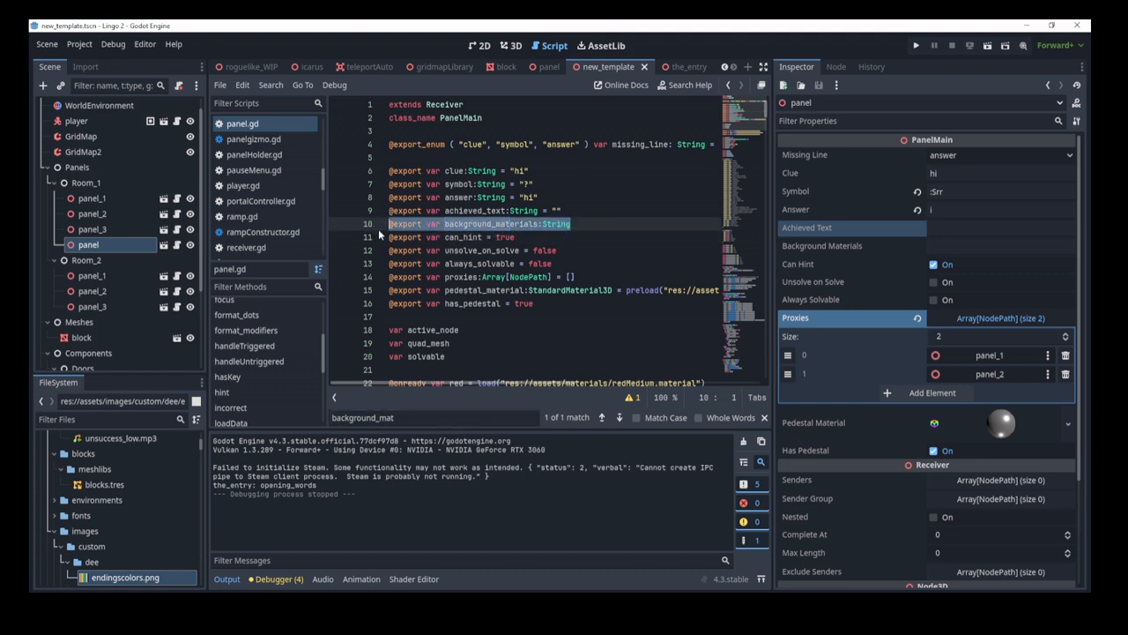
pyautogui.click(595, 226)
pyautogui.moveTo(586, 219); pyautogui.dragTo(389, 226)
pyautogui.click(966, 245)
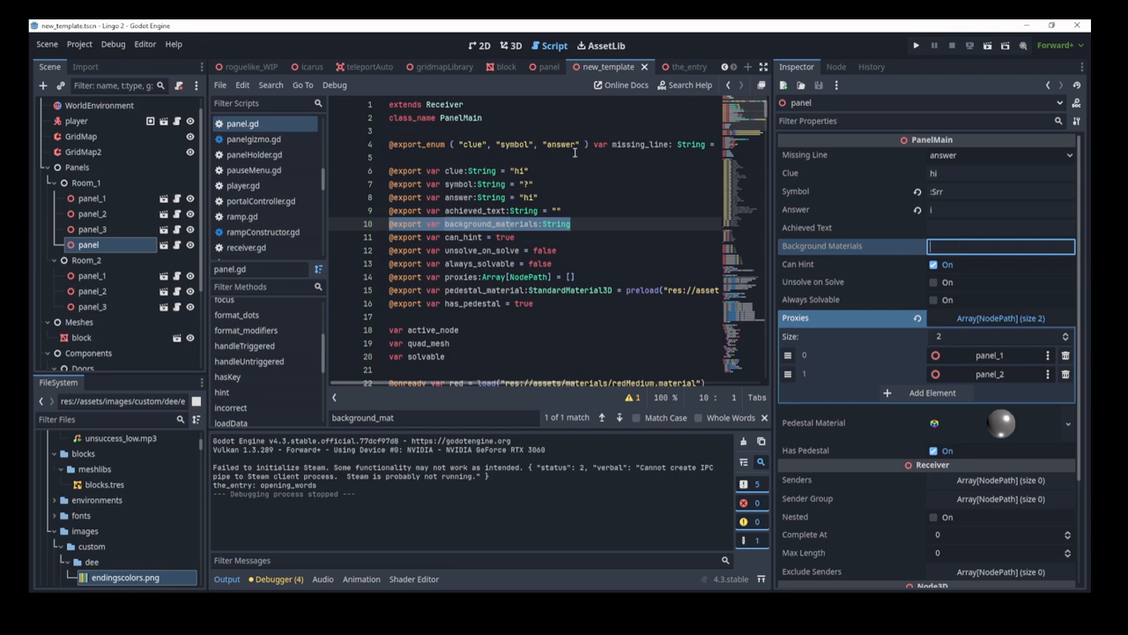
pyautogui.click(555, 219)
pyautogui.moveTo(577, 220); pyautogui.dragTo(367, 212)
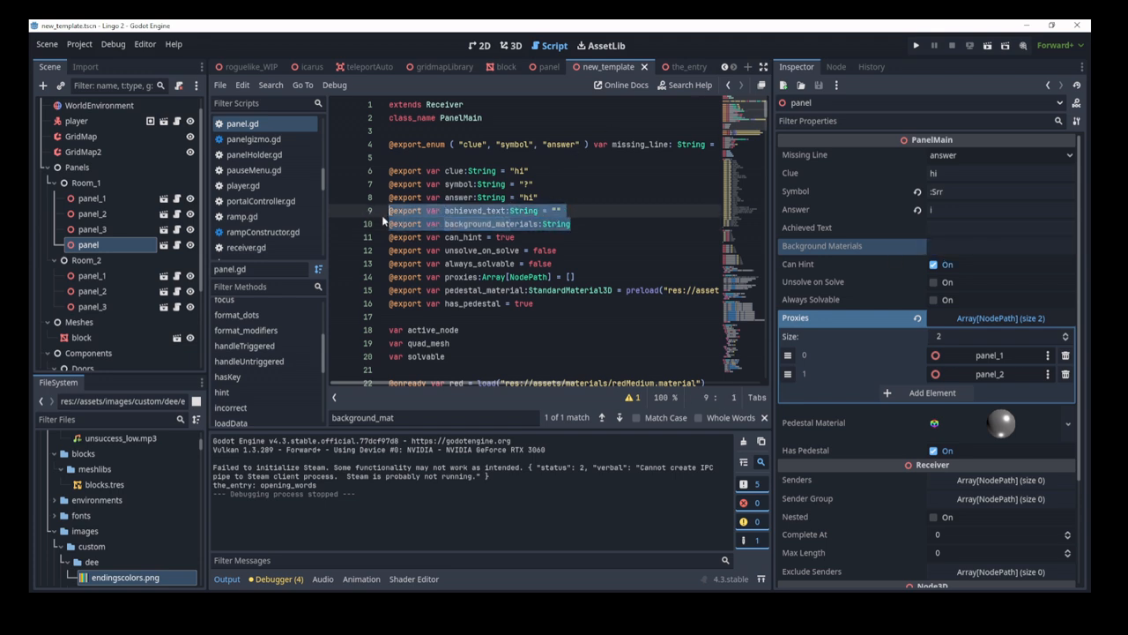
# - Expand the front panel's Pedestal Material in the 3D view and quick-load transparentRedPastel.material for it
pyautogui.click(1017, 425)
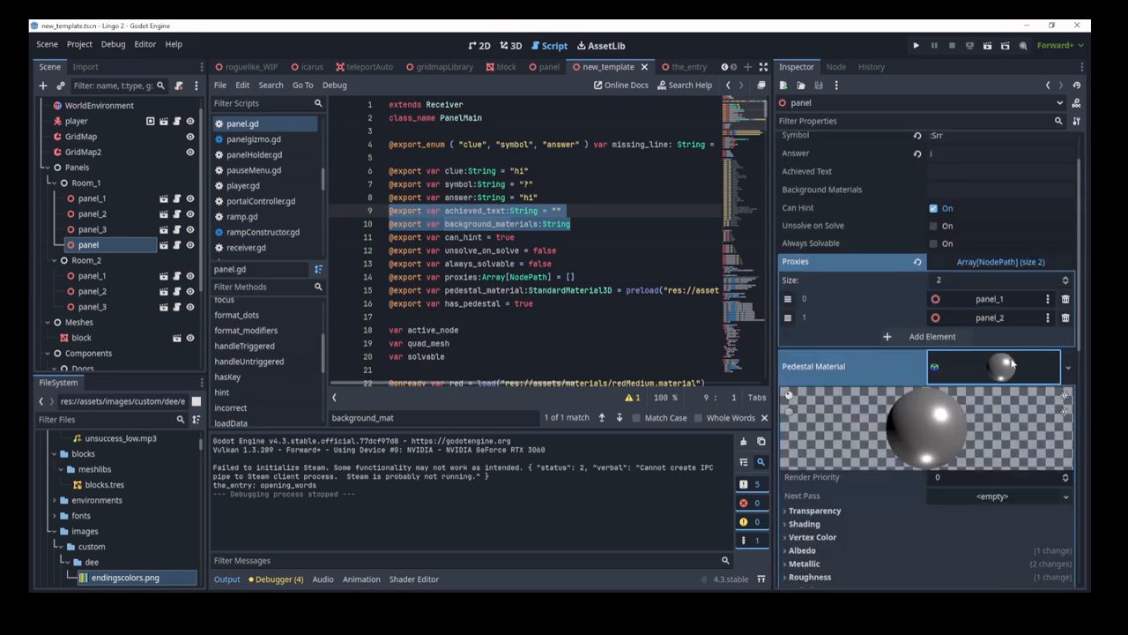
pyautogui.click(991, 265)
pyautogui.moveTo(1000, 294); pyautogui.dragTo(544, 59)
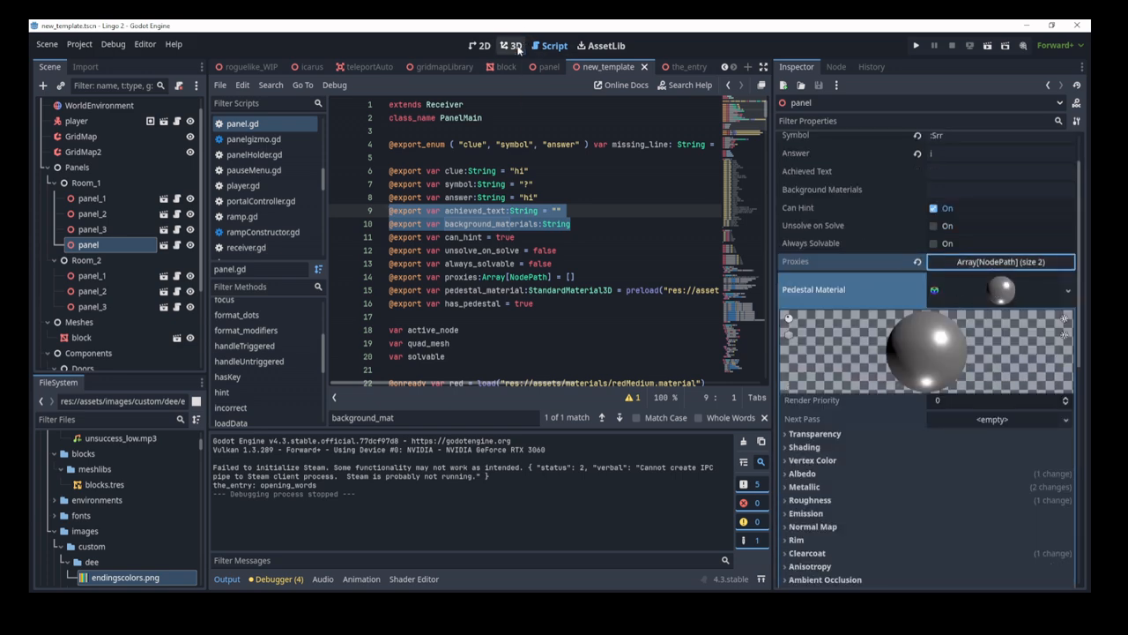
pyautogui.click(512, 46)
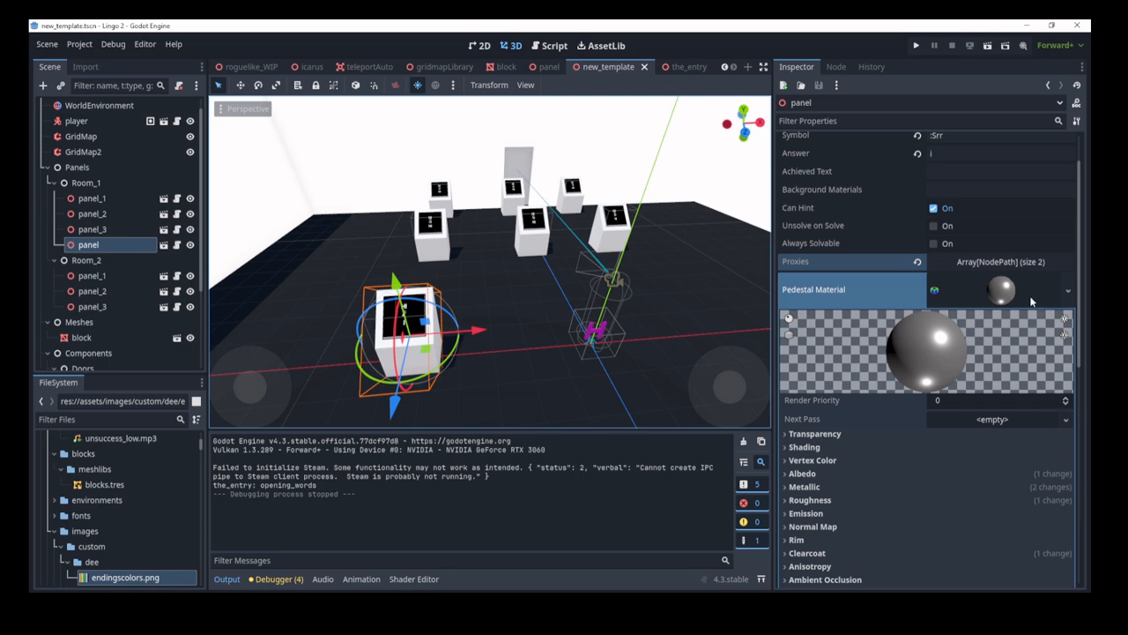
pyautogui.click(1069, 292)
pyautogui.click(1001, 339)
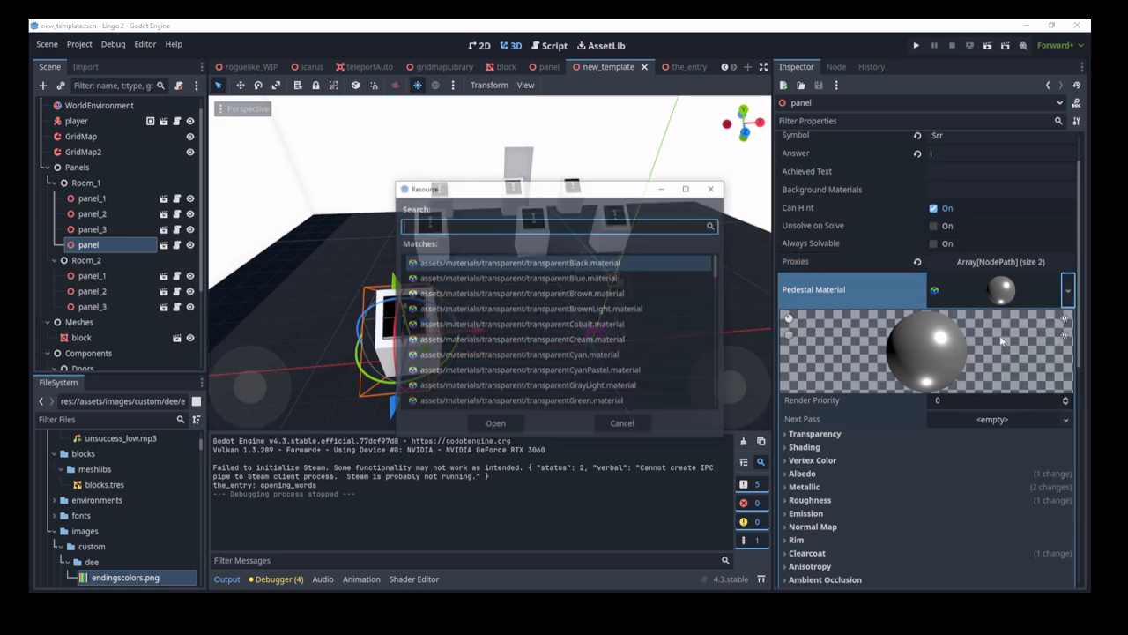
pyautogui.write('tr')
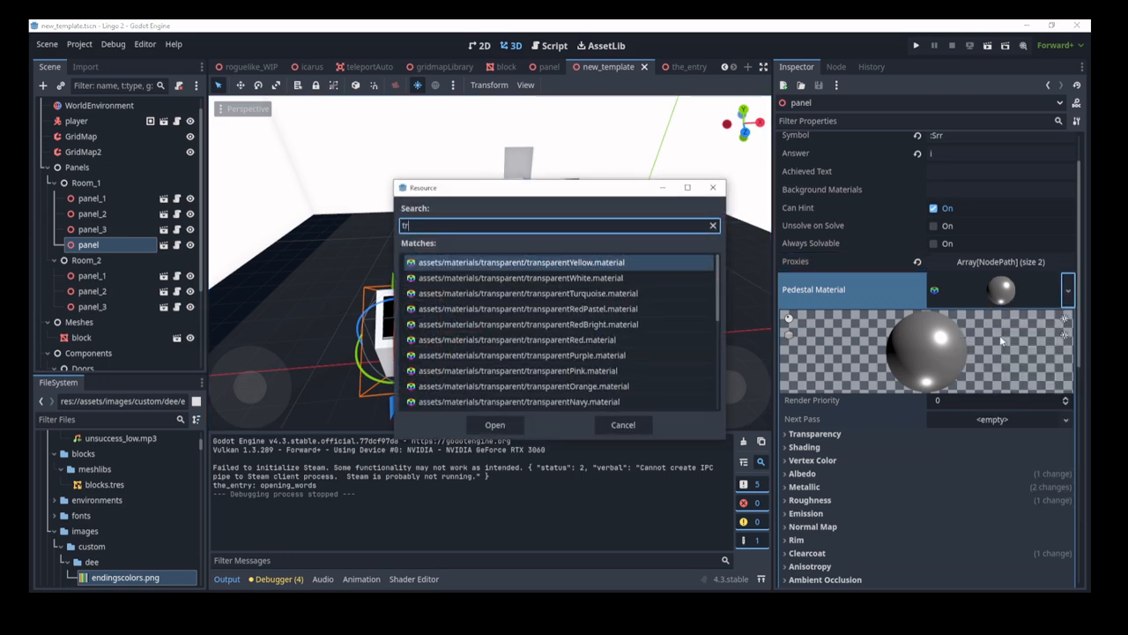
pyautogui.press('Down')
pyautogui.press('Down')
pyautogui.press('Down')
pyautogui.press('Return')
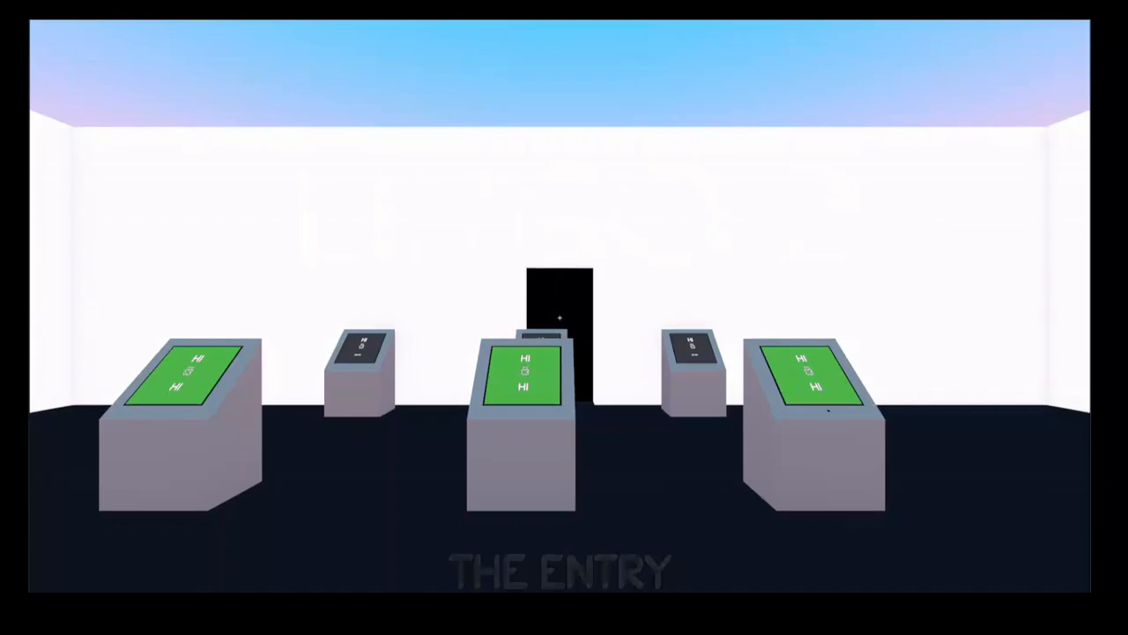
# - Run the scene and walk around the front panel to examine its pedestal material
pyautogui.press('s')
pyautogui.press('w')
pyautogui.press('w')
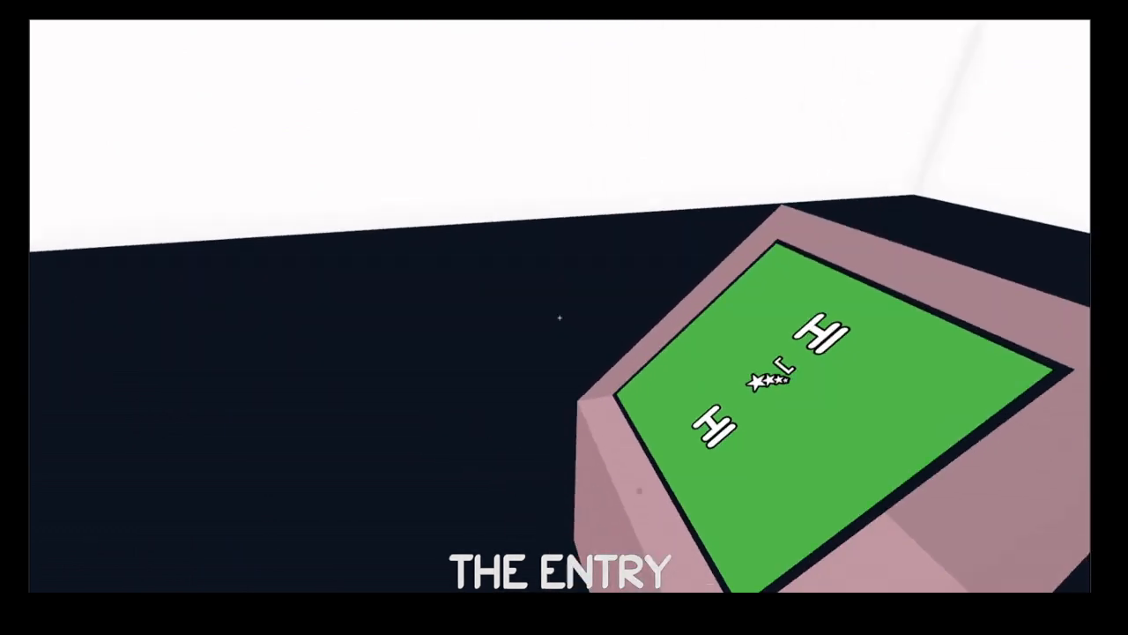
pyautogui.press('s')
pyautogui.press('a')
pyautogui.press('a')
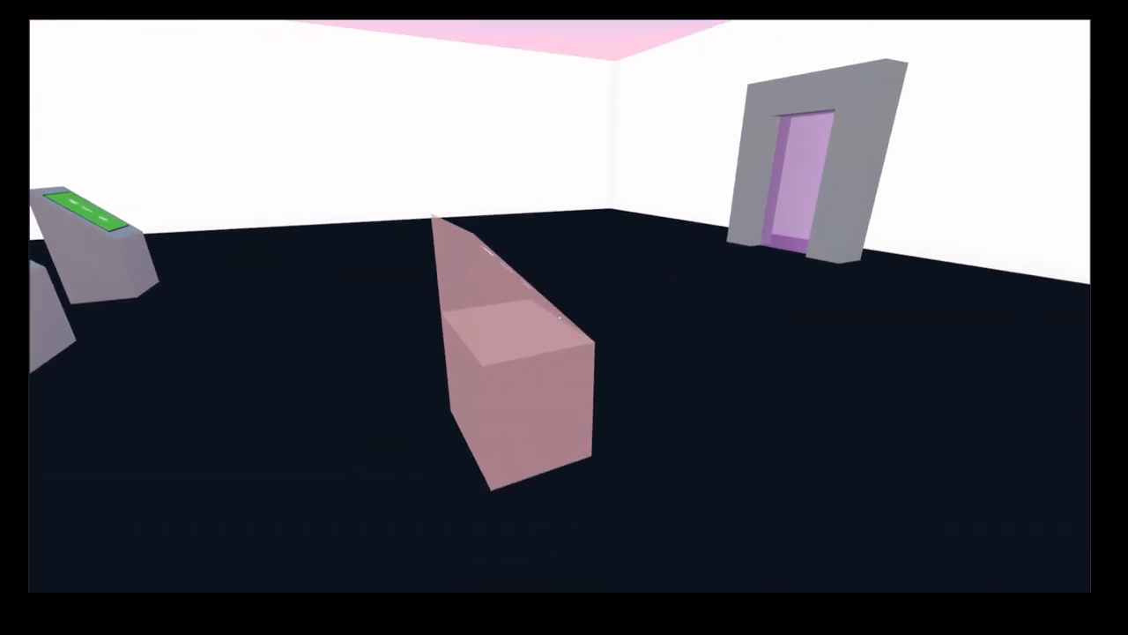
pyautogui.press('d')
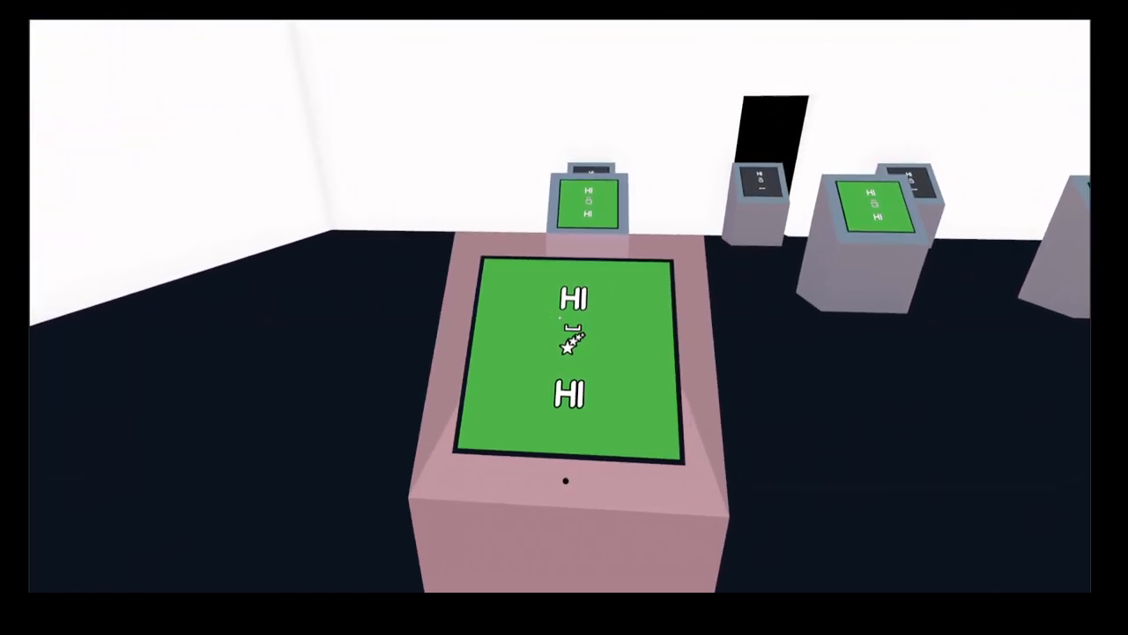
# - Stop the running scene, turn off Has Pedestal for the front panel and save the scene
pyautogui.press('F8')
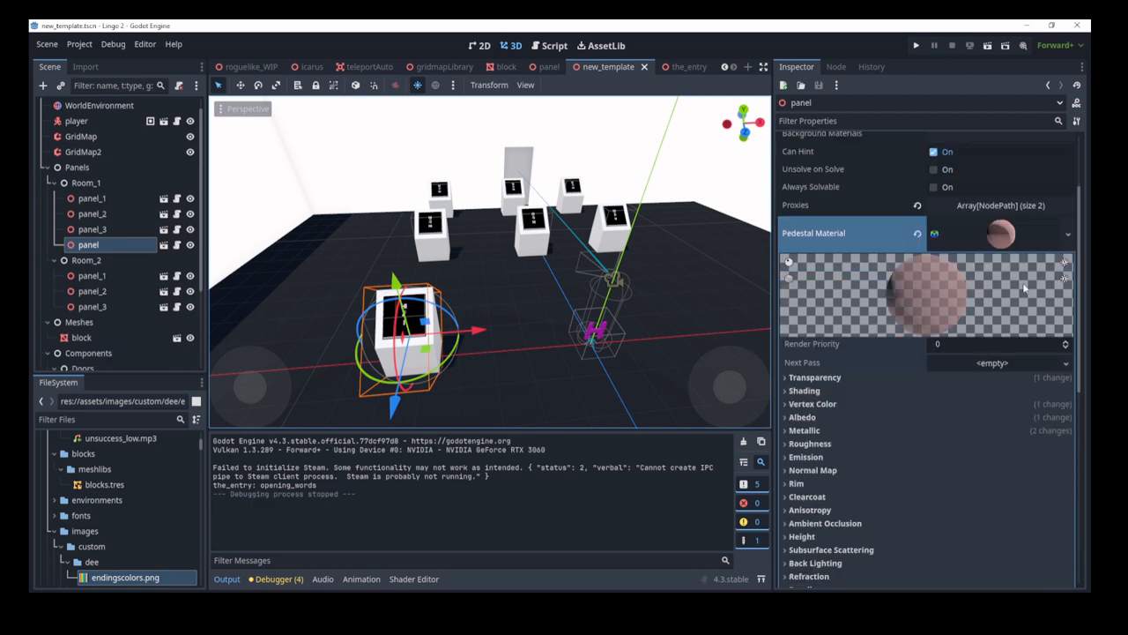
pyautogui.click(1000, 289)
pyautogui.click(942, 313)
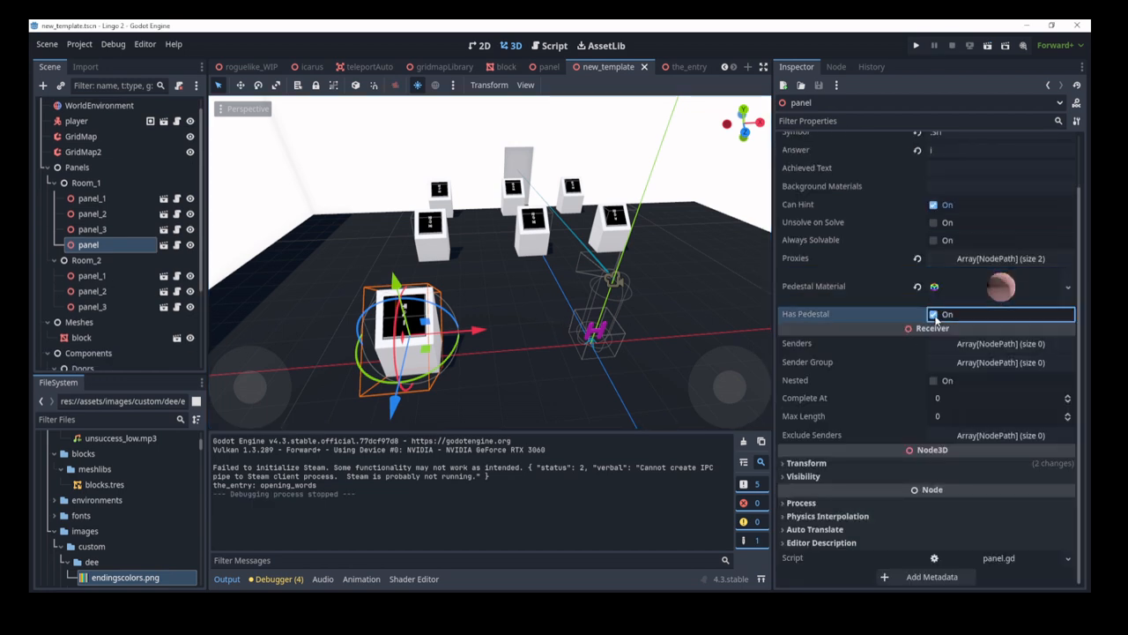
pyautogui.hotkey('ctrl', 's')
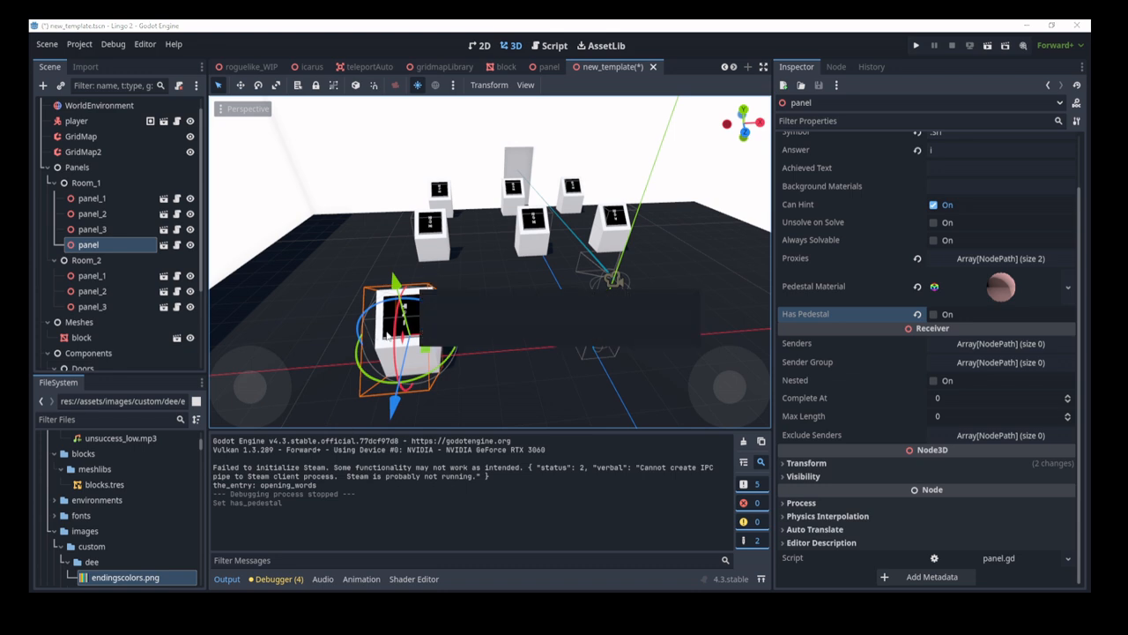
# - Run the scene, walk around the front panel to examine it without its pedestal, and stop the playtest
pyautogui.press('F5')
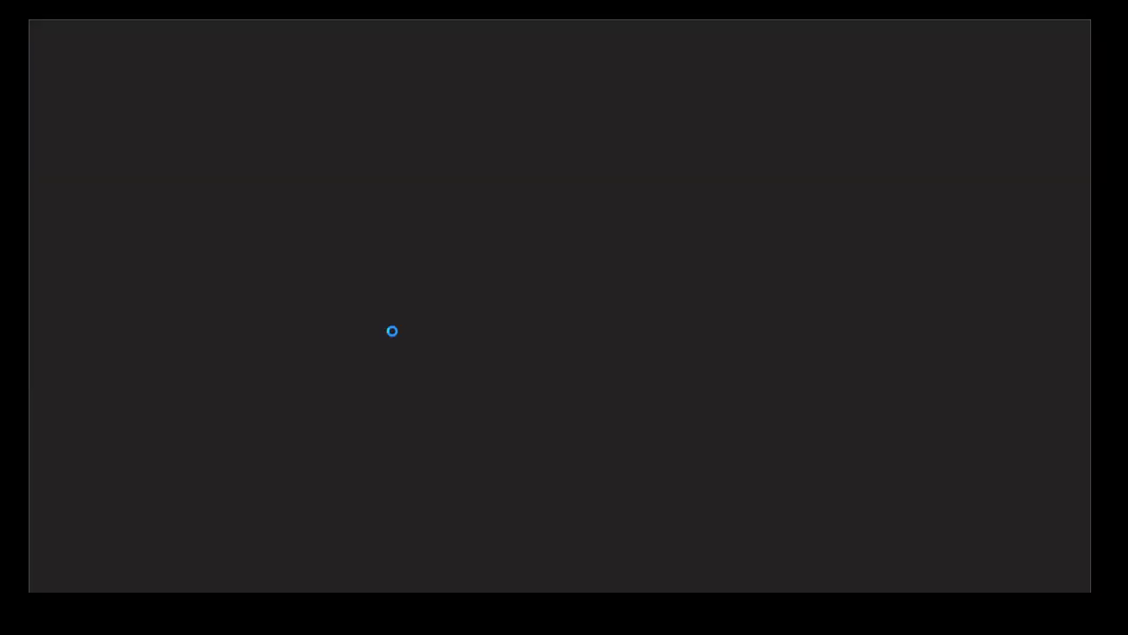
pyautogui.press('a')
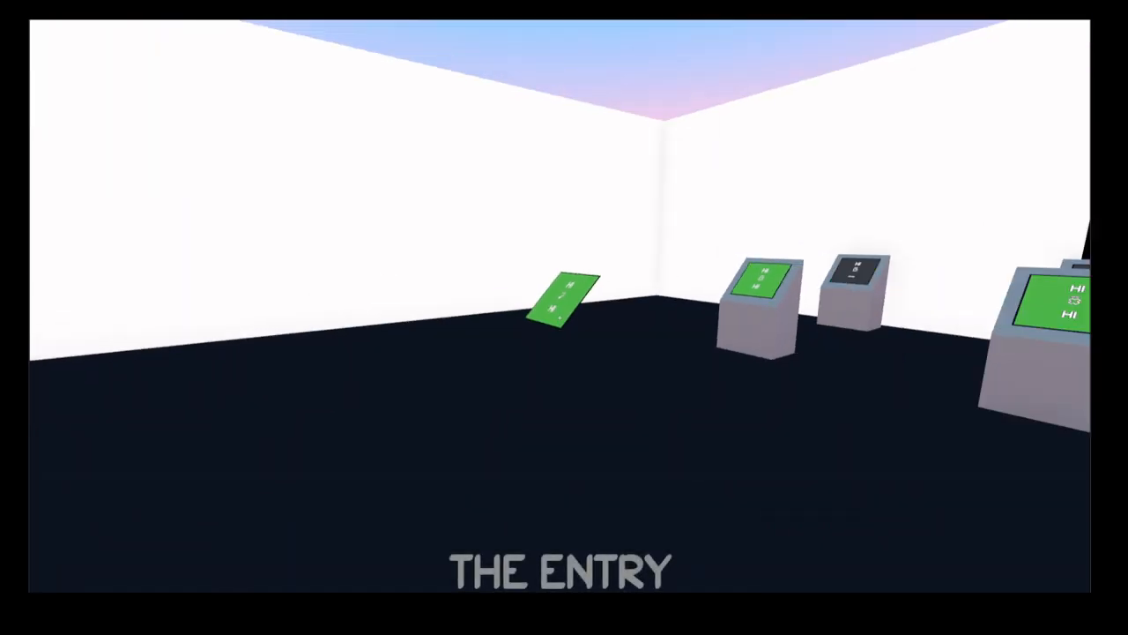
pyautogui.press('d')
pyautogui.press('a')
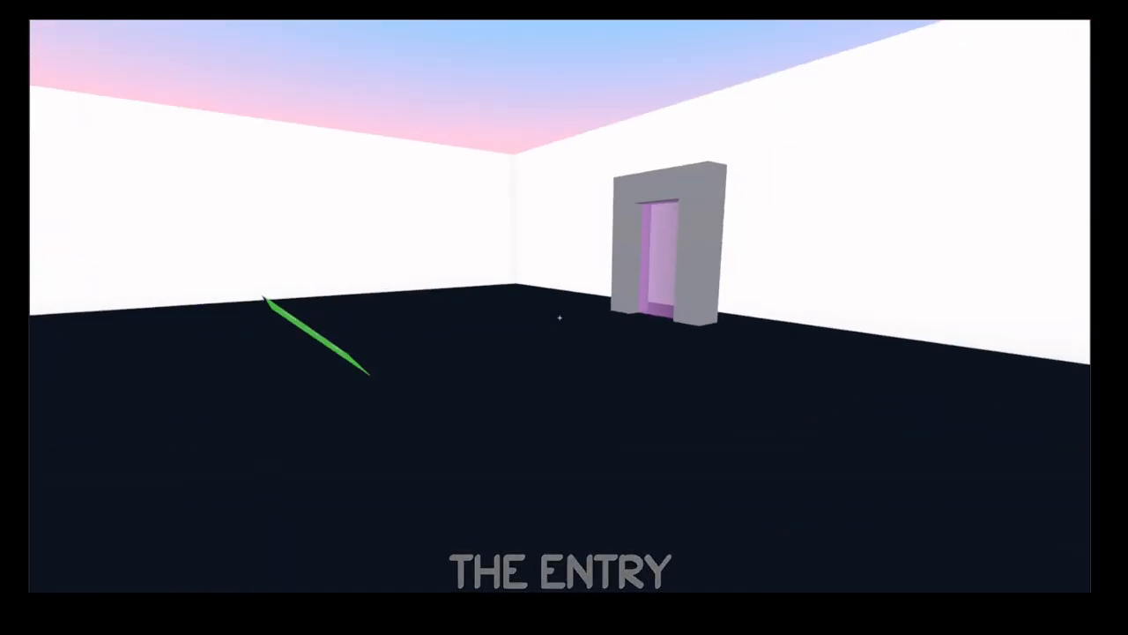
pyautogui.press('w')
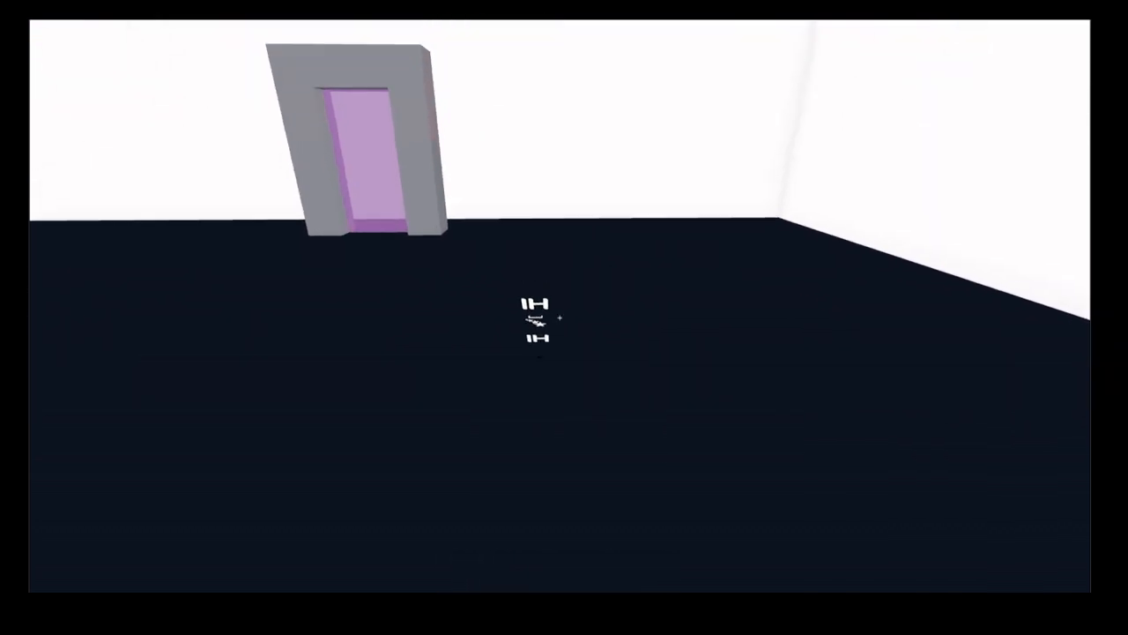
pyautogui.press('d')
pyautogui.press('d')
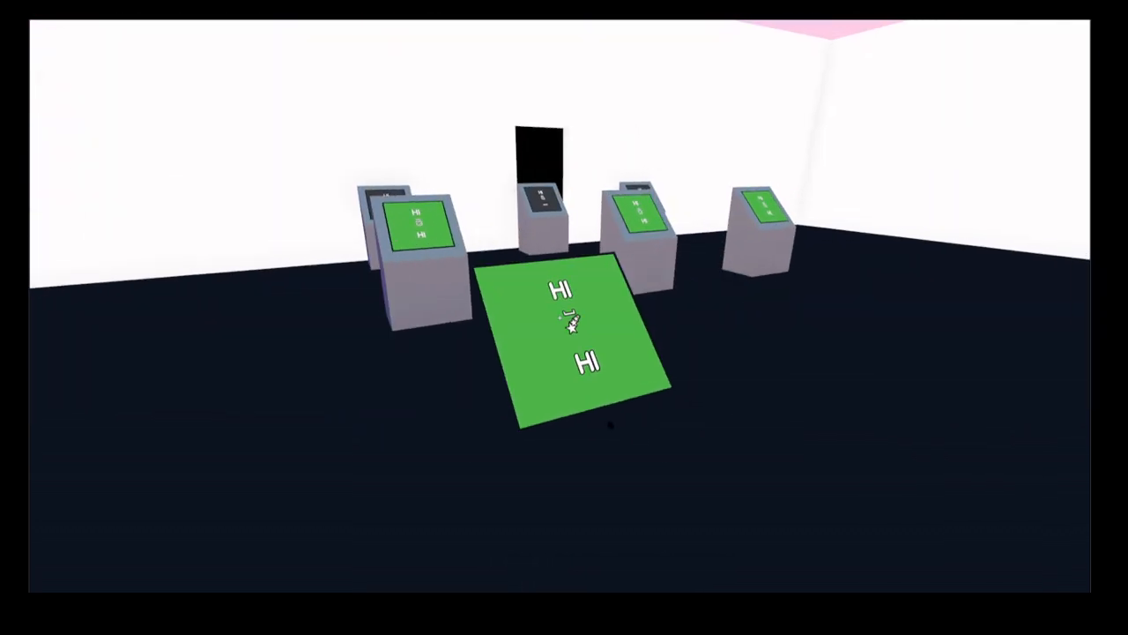
pyautogui.press('a')
pyautogui.press('d')
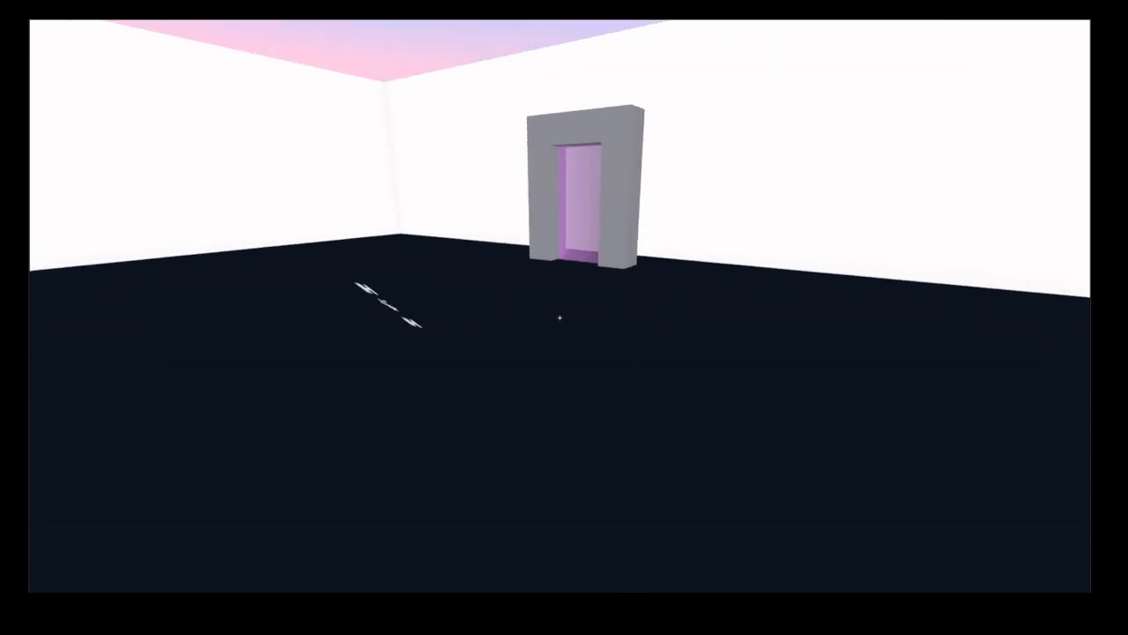
pyautogui.press('F8')
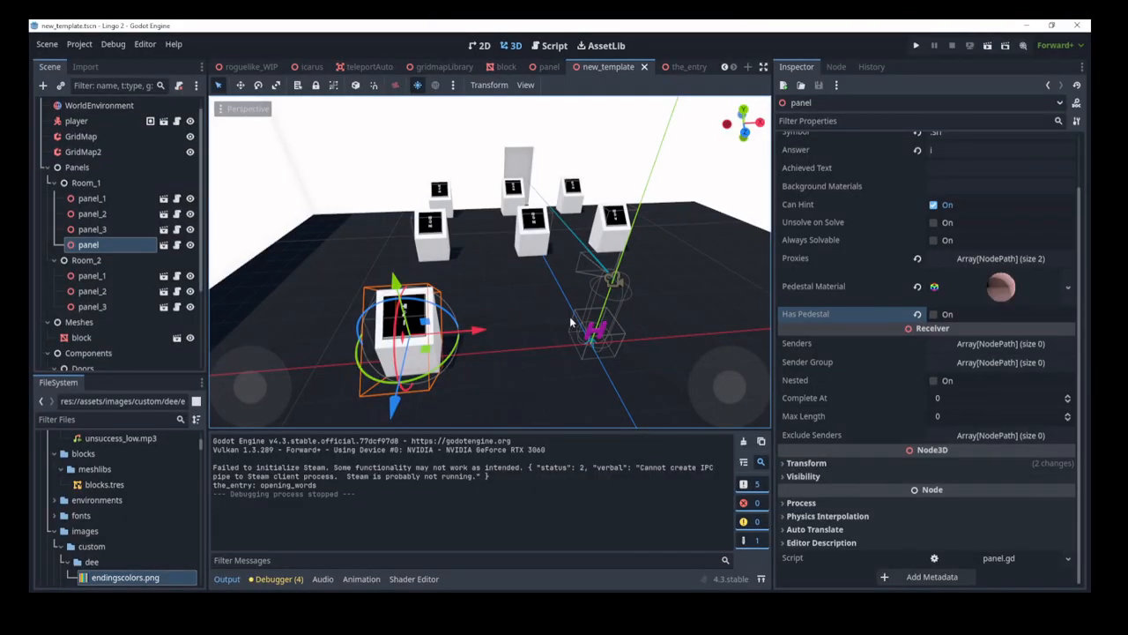
# - Select the entry_1 door and replace panel_1 with the front panel in its Senders array
pyautogui.scroll(2, 899, 303)
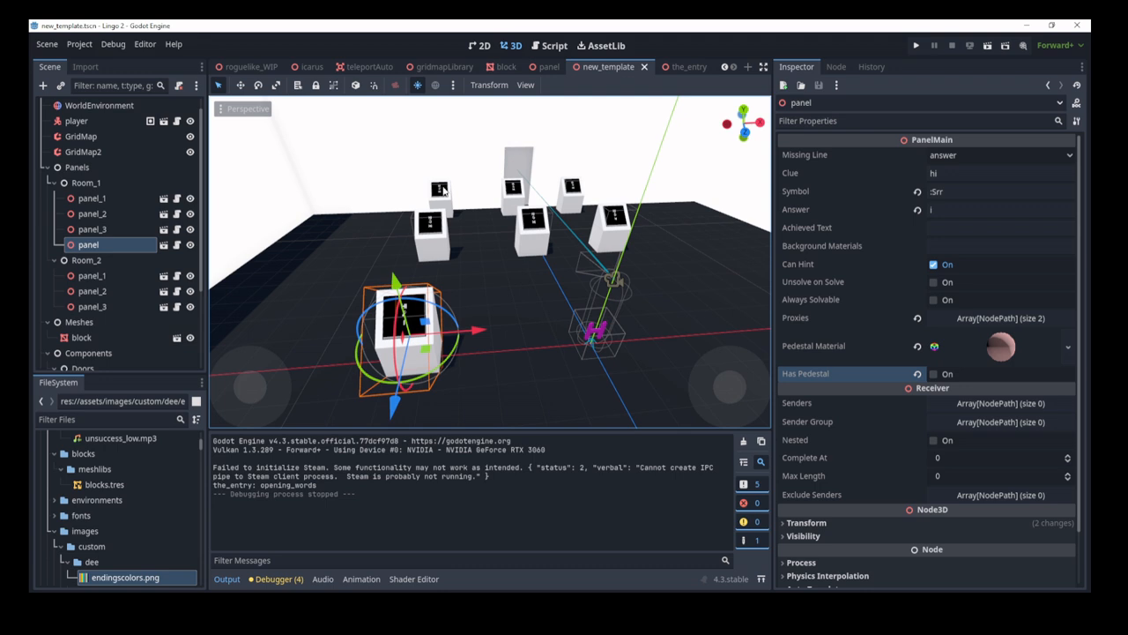
pyautogui.click(522, 165)
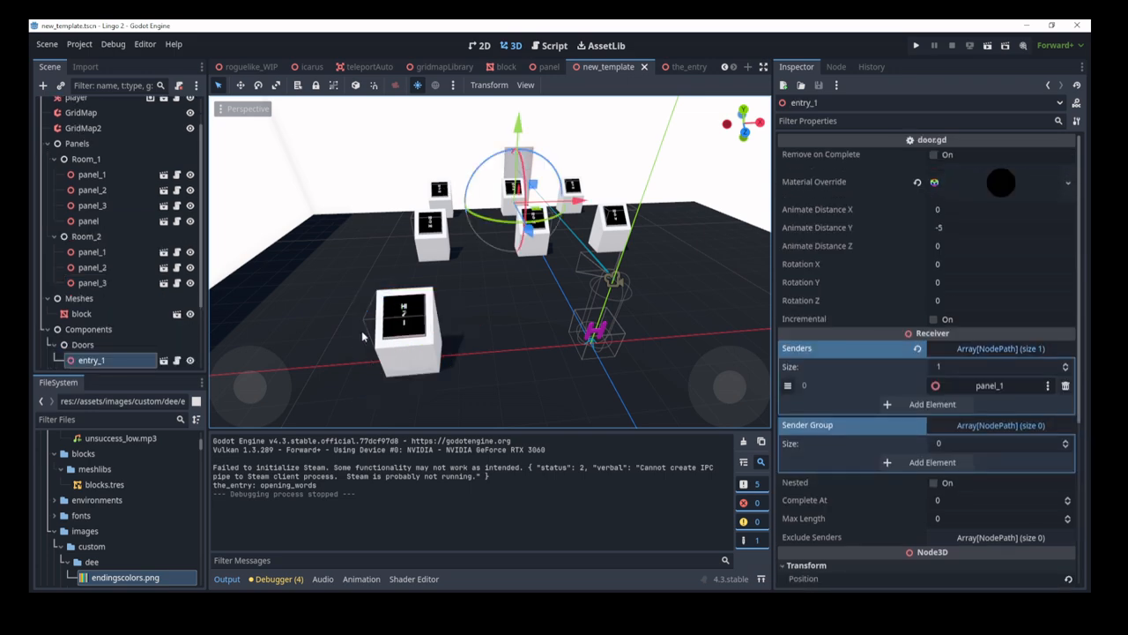
pyautogui.click(399, 321)
pyautogui.click(520, 162)
pyautogui.scroll(-3, 883, 344)
pyautogui.click(997, 256)
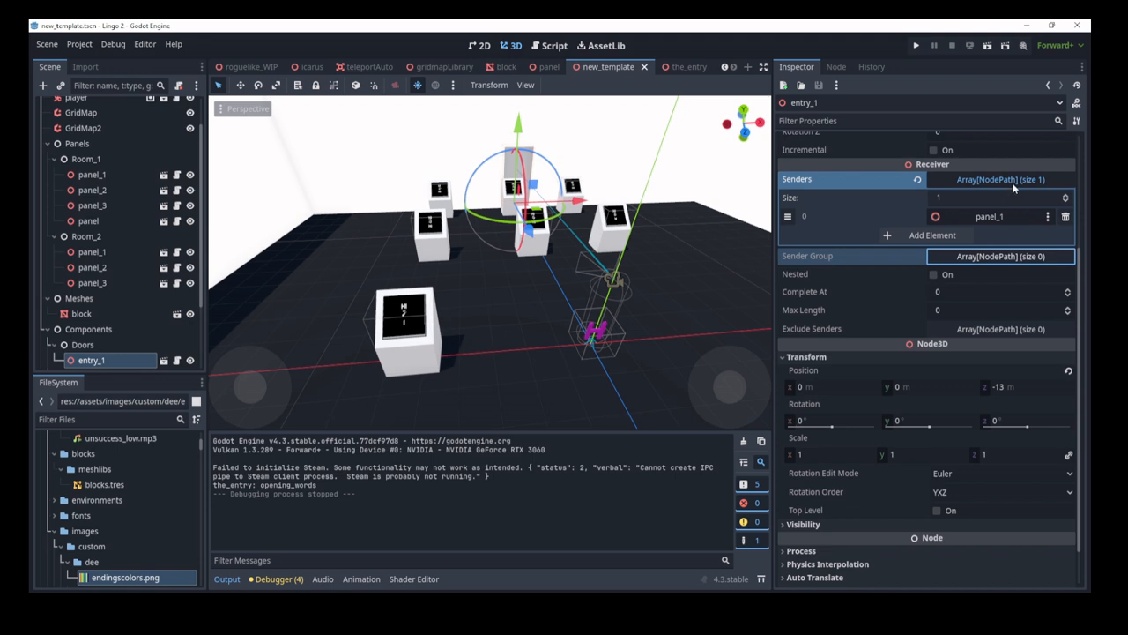
pyautogui.click(1065, 217)
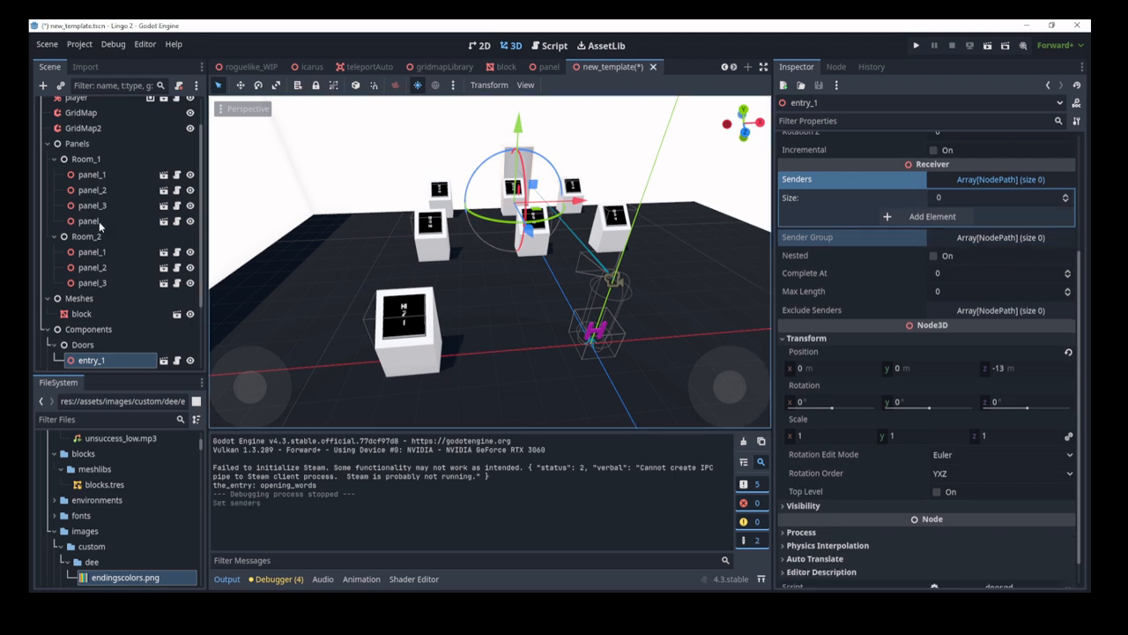
pyautogui.moveTo(98, 221); pyautogui.dragTo(988, 183)
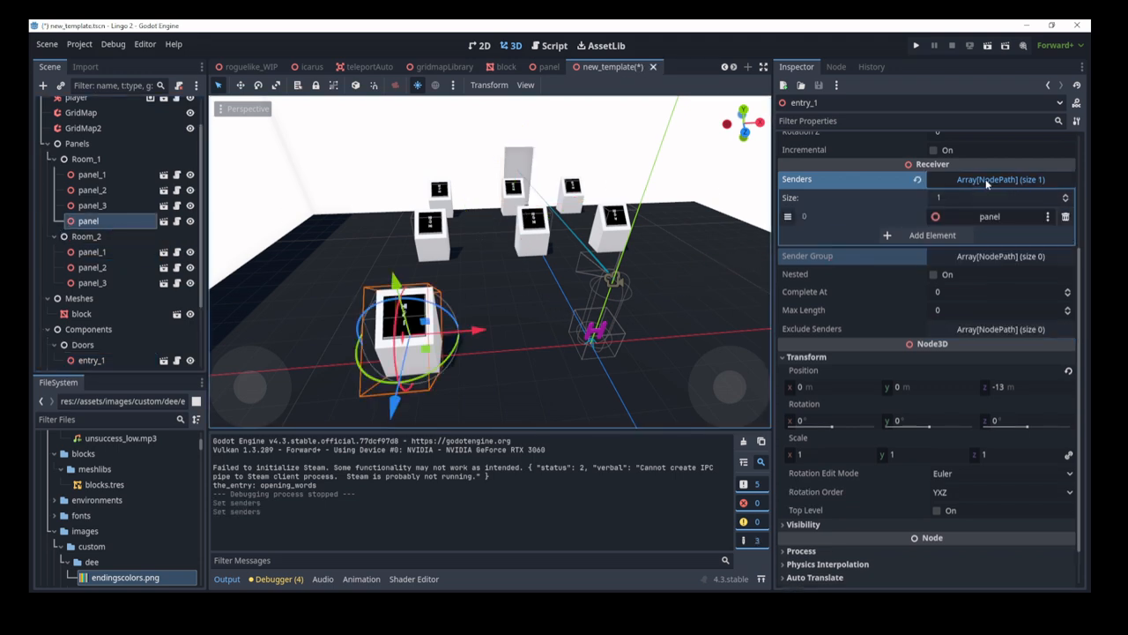
# - Add the Room_1 node to the entry_1 door's Sender Group
pyautogui.click(93, 162)
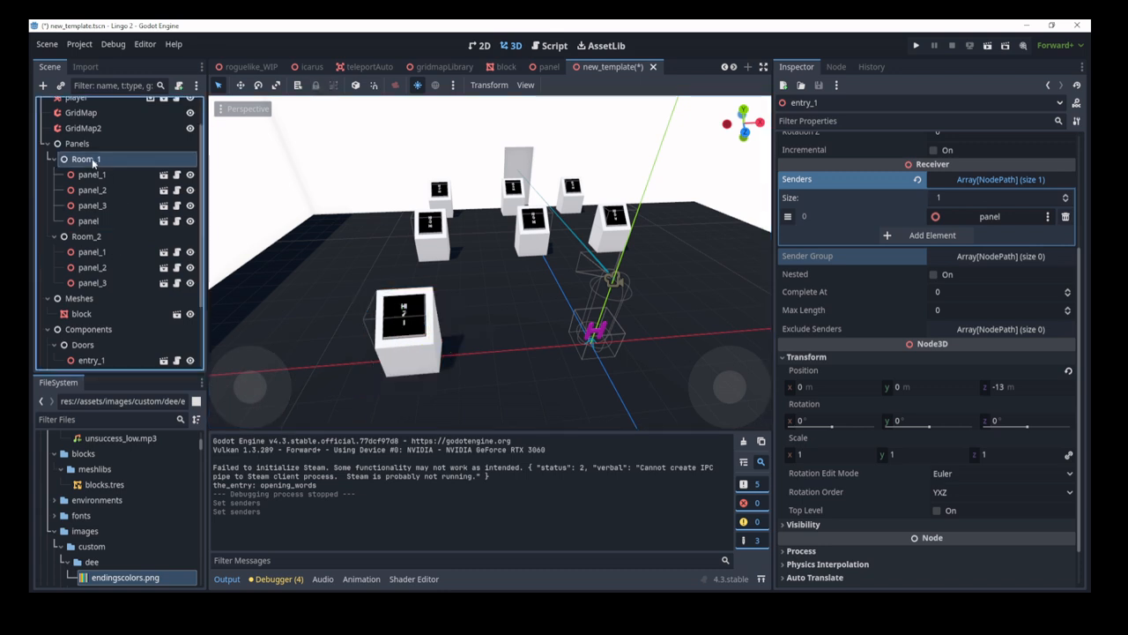
pyautogui.keyDown('ctrl'); pyautogui.click(92, 175); pyautogui.keyUp('ctrl')
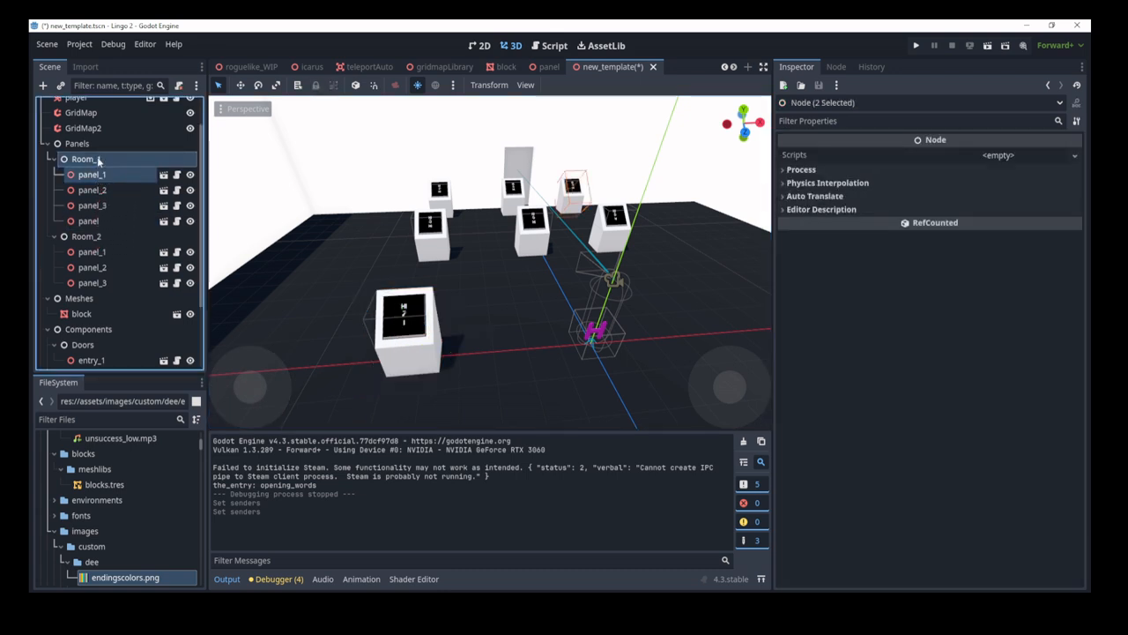
pyautogui.click(91, 360)
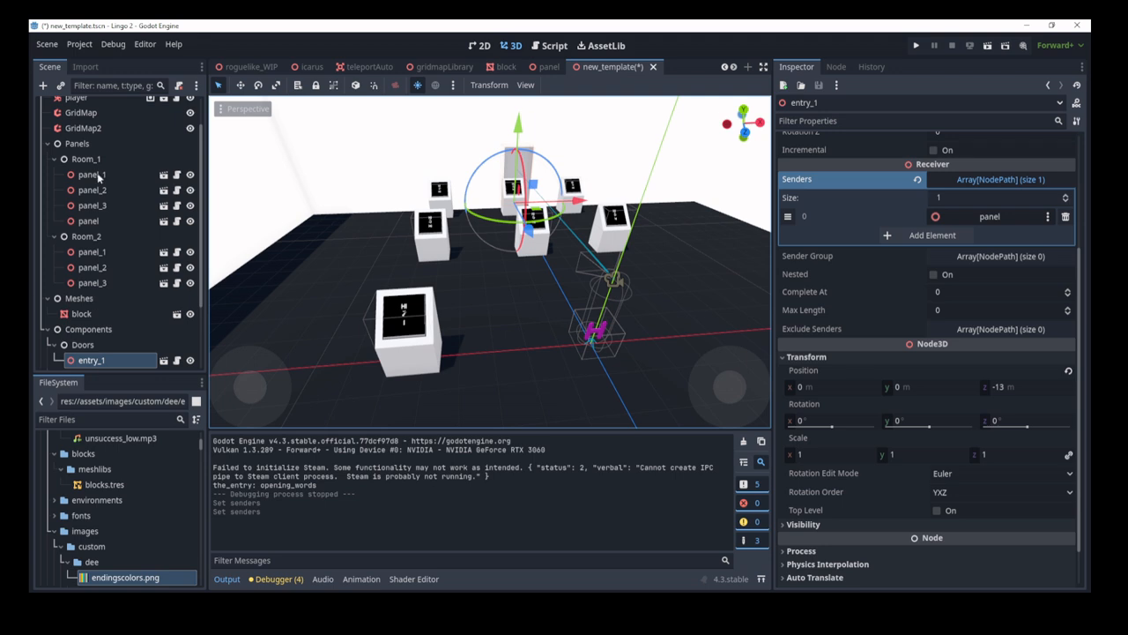
pyautogui.moveTo(97, 163); pyautogui.dragTo(997, 257)
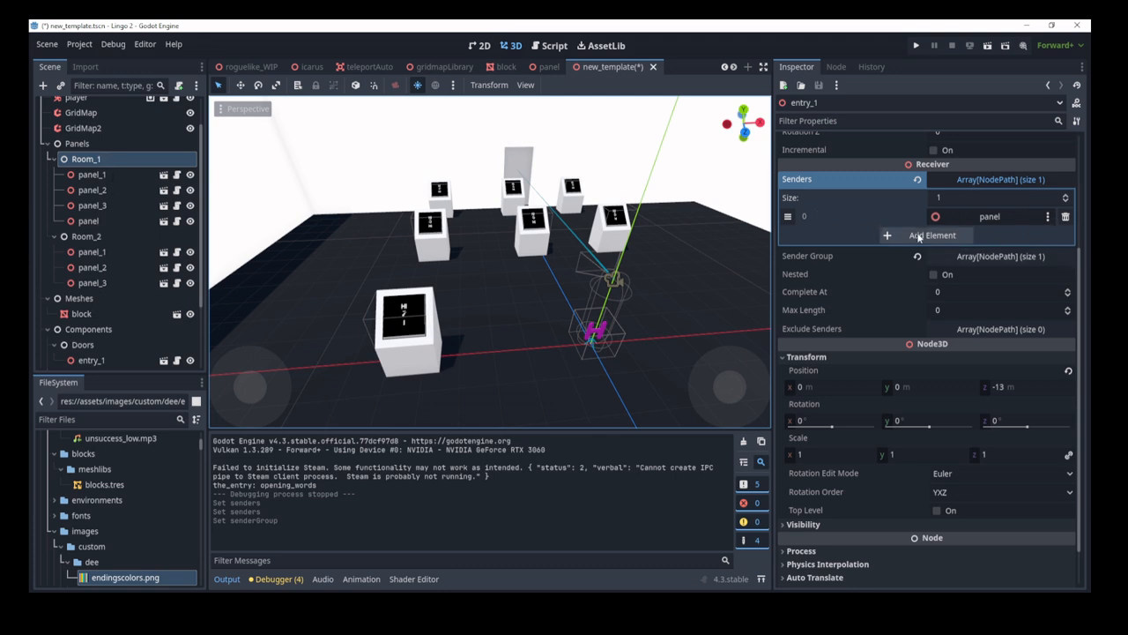
# - Clear the entry_1 door's Senders and Sender Group, assign the Panels node as its Sender Group and enable Nested
pyautogui.click(1065, 217)
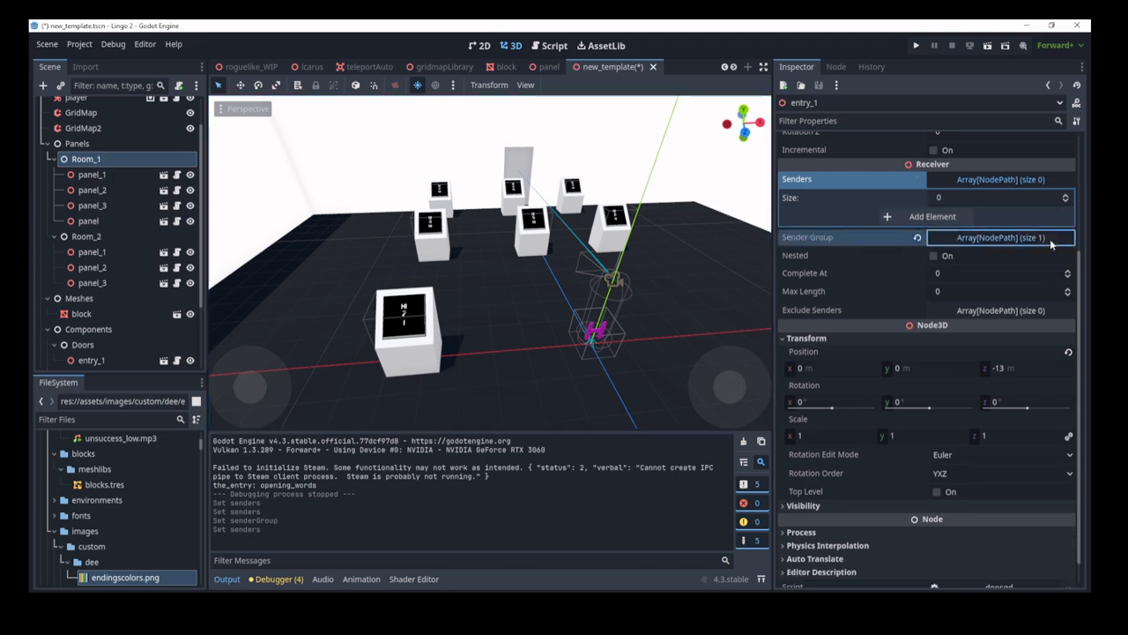
pyautogui.click(1049, 238)
pyautogui.click(1065, 274)
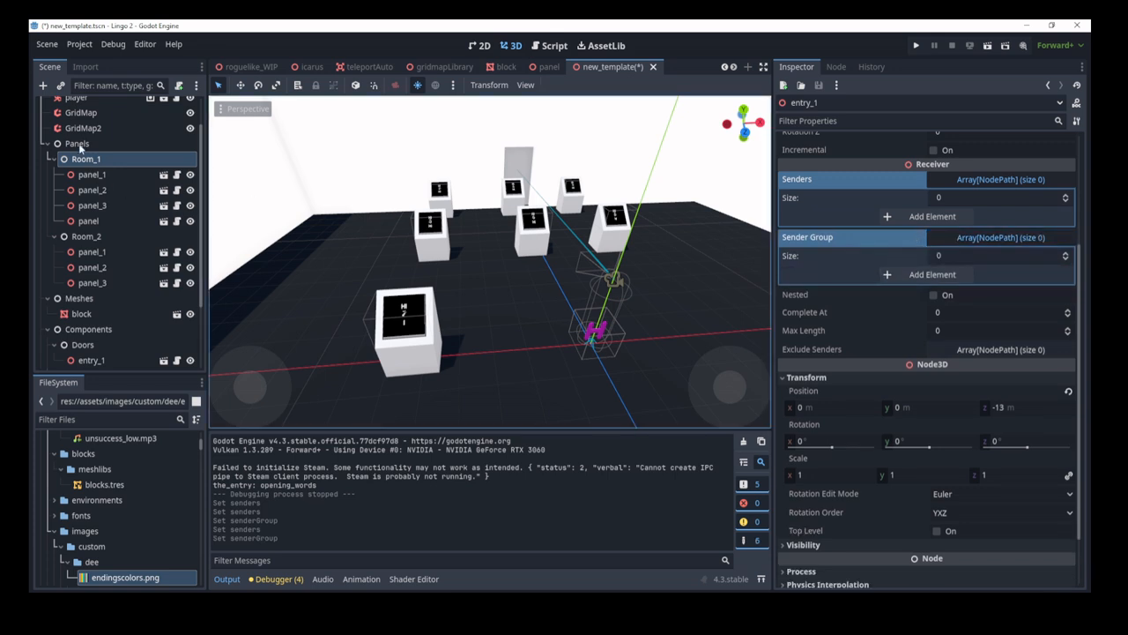
pyautogui.moveTo(78, 144); pyautogui.dragTo(1022, 238)
pyautogui.click(933, 314)
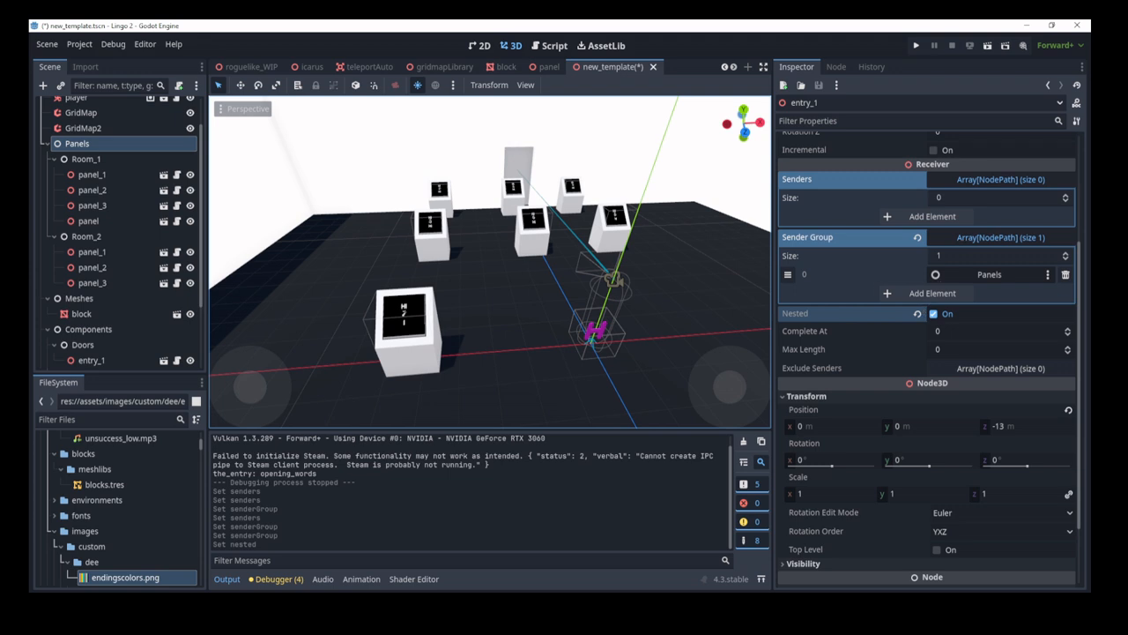
# - Step through the Panels, Room_1 and Room_2 nodes and Room_1's panels to examine the hierarchy covered by the door's nested group
pyautogui.click(109, 177)
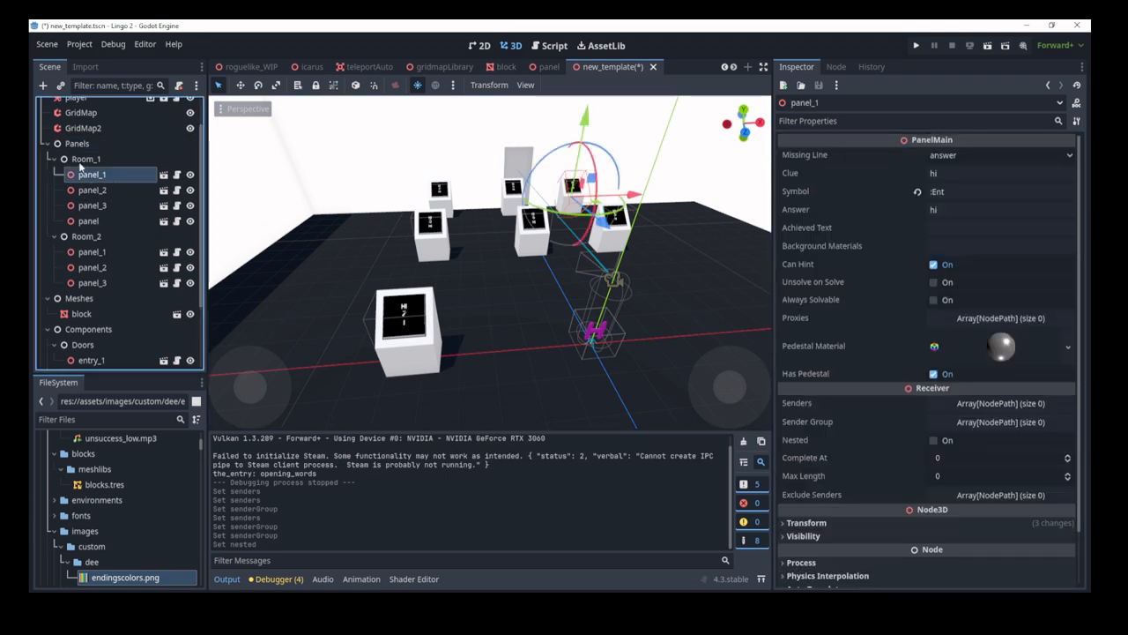
pyautogui.click(82, 159)
pyautogui.click(90, 178)
pyautogui.click(89, 191)
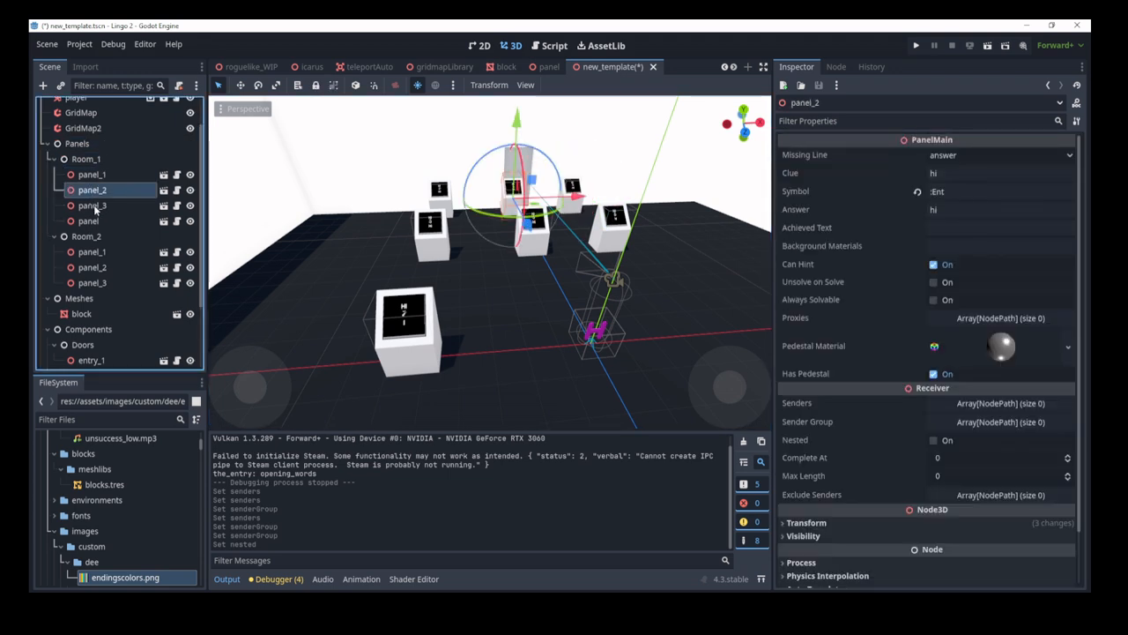
pyautogui.click(95, 207)
pyautogui.click(92, 221)
pyautogui.click(78, 145)
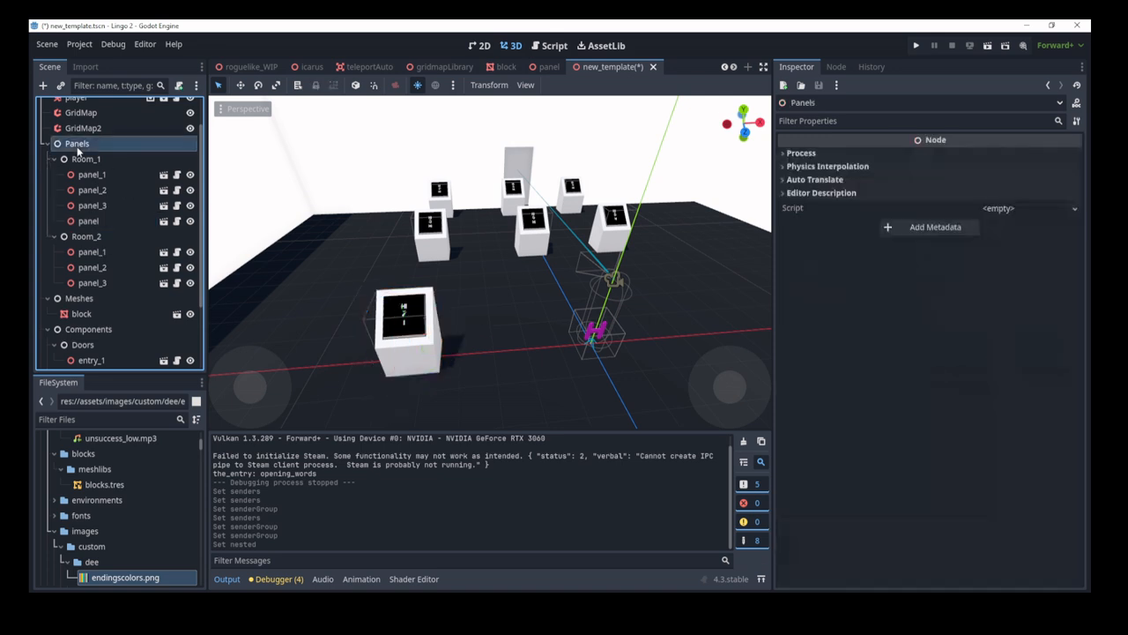
pyautogui.click(90, 360)
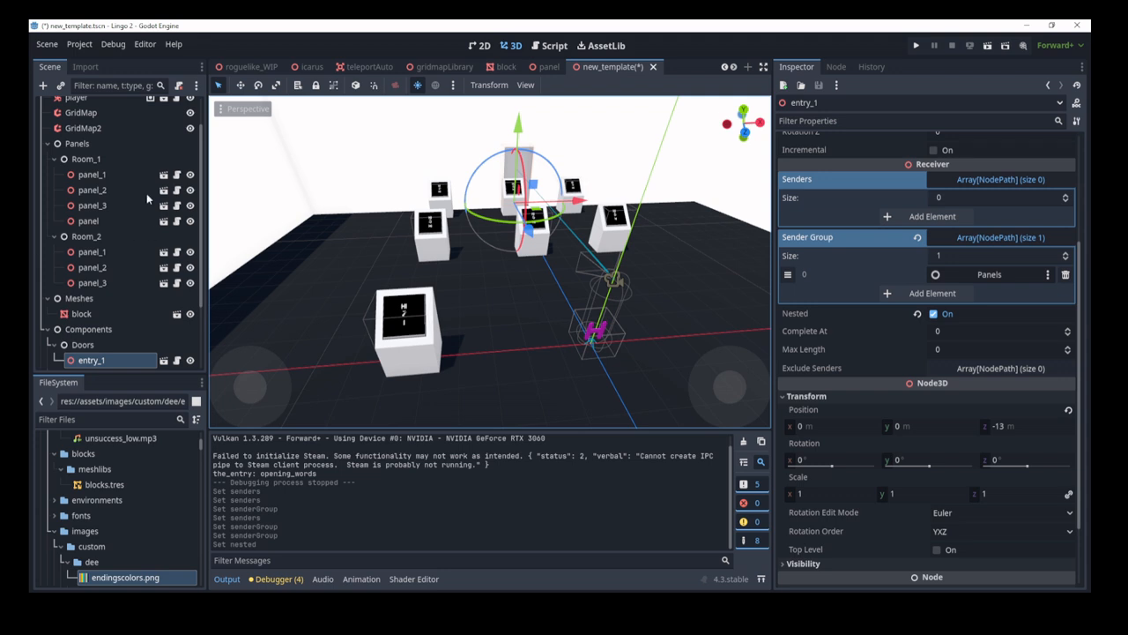
pyautogui.click(89, 162)
pyautogui.click(86, 239)
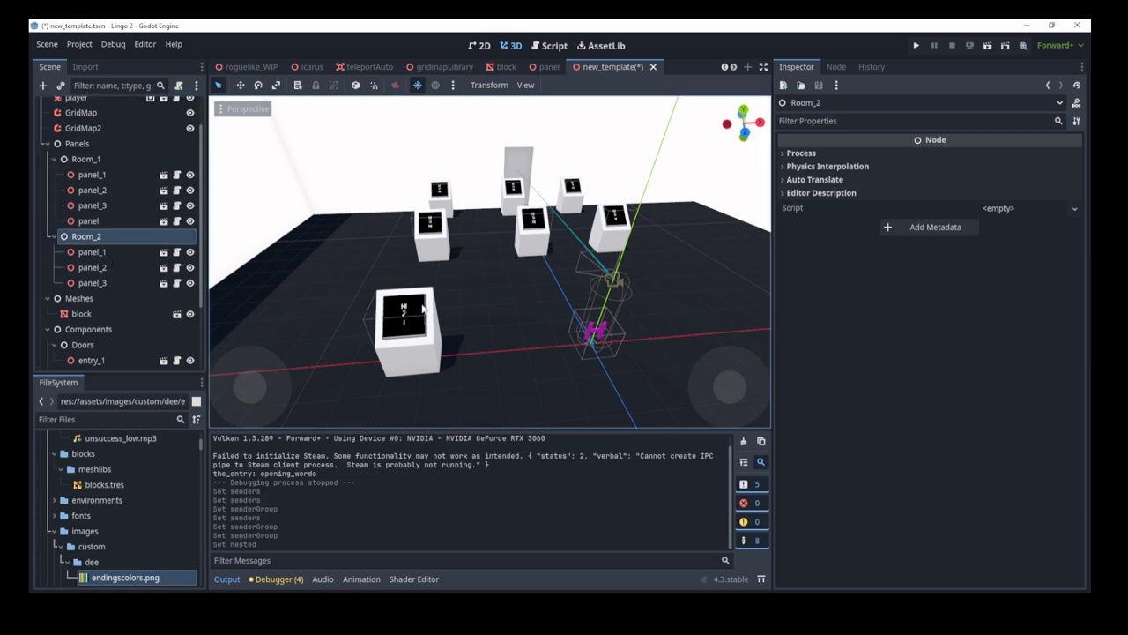
# - Select the front panel in the 3D view and examine its Receiver properties and the room's panel layout
pyautogui.click(511, 311)
pyautogui.moveTo(512, 311)
pyautogui.mouseDown(button='right')
pyautogui.moveTo(487, 312)
pyautogui.moveTo(502, 313)
pyautogui.mouseUp(button='right')
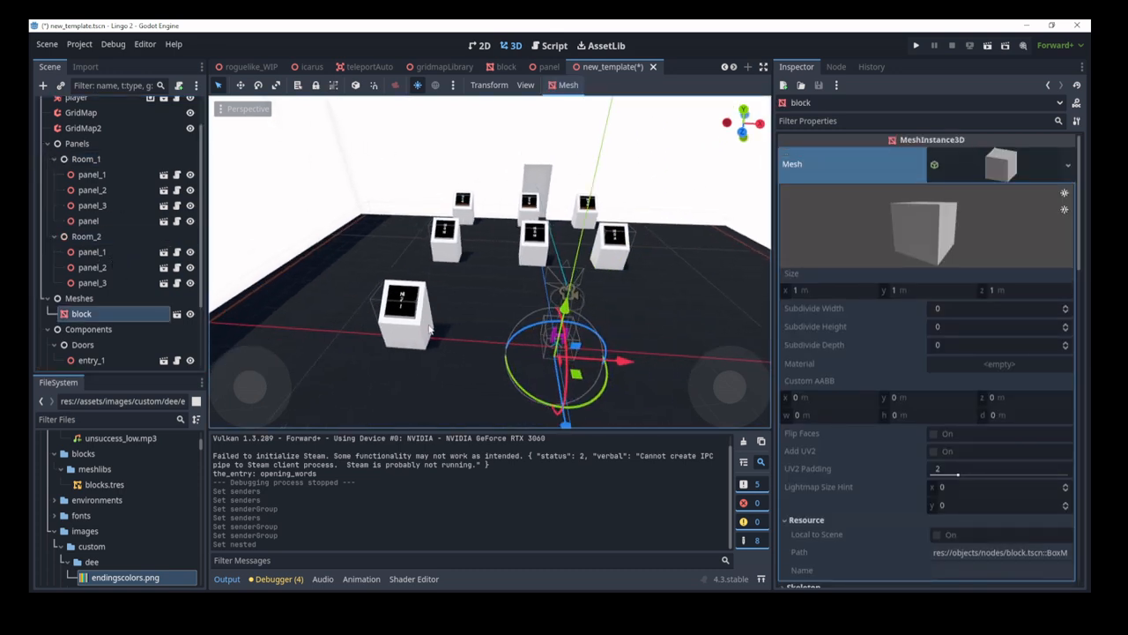
pyautogui.click(422, 318)
pyautogui.scroll(-3, 910, 370)
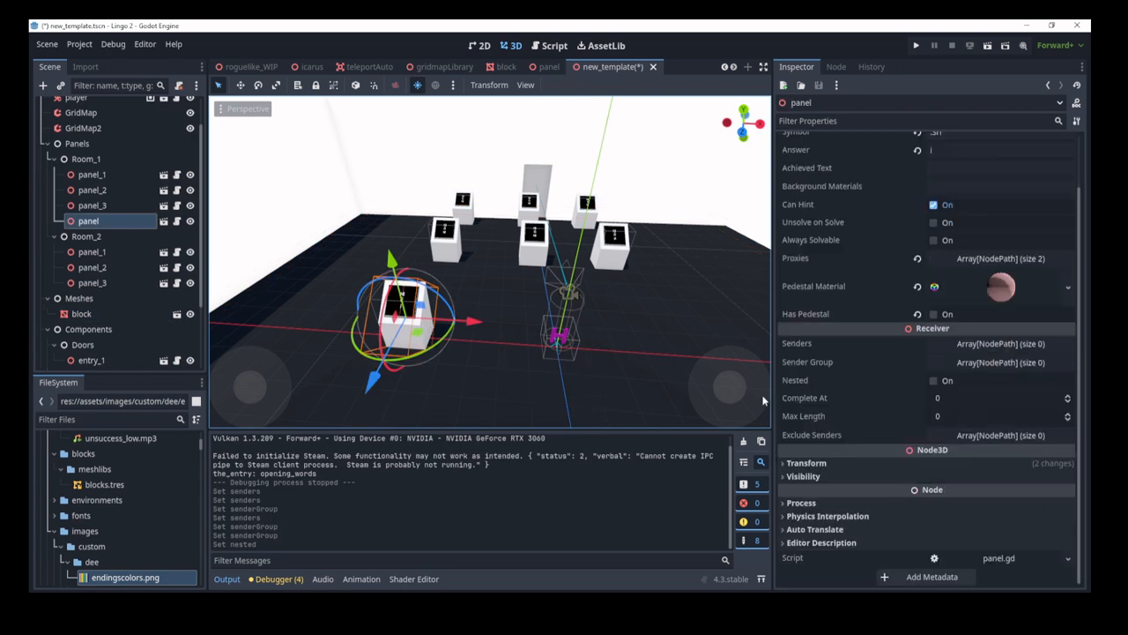
pyautogui.moveTo(624, 381); pyautogui.dragTo(606, 400, button='right')
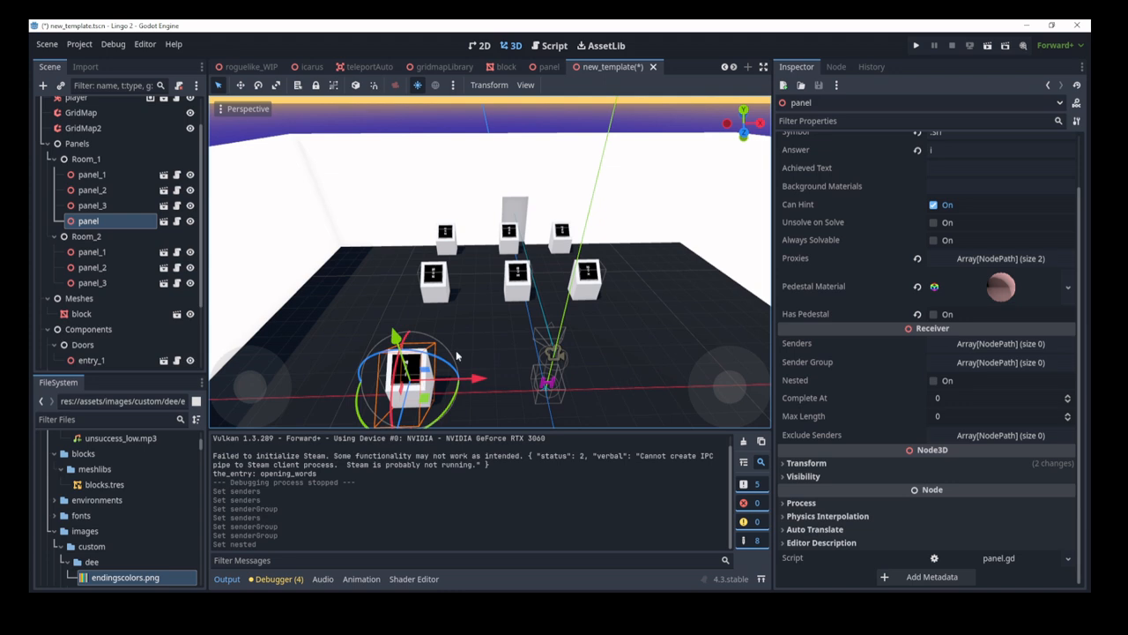
pyautogui.scroll(-3, 99, 253)
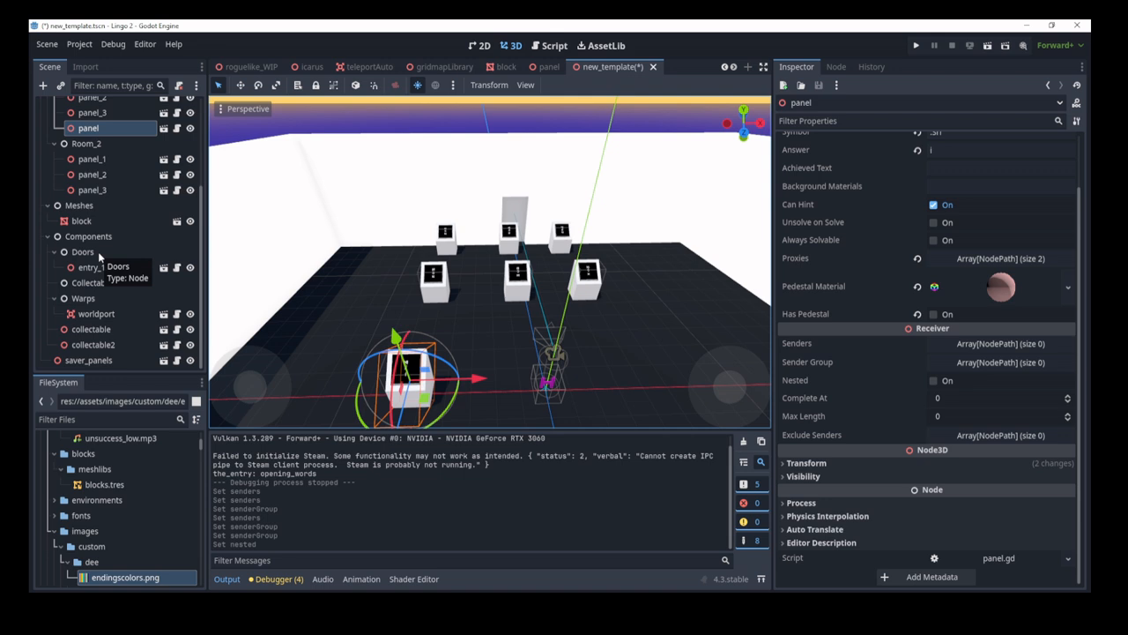
pyautogui.scroll(3, 95, 227)
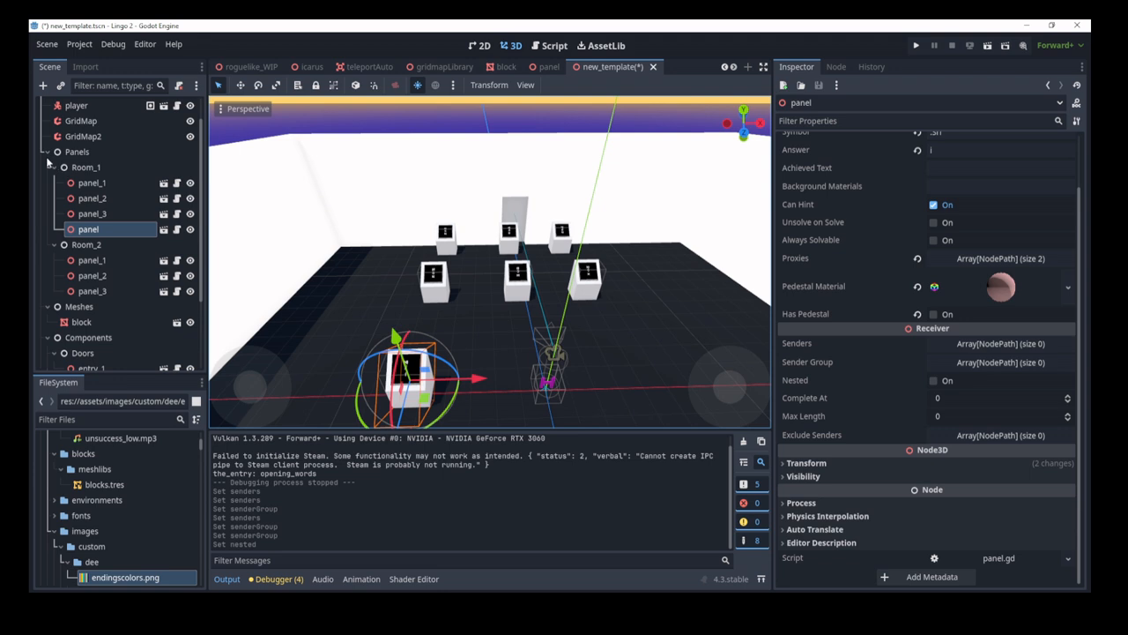
# - Collapse the scene tree groups, examine saver_panels' Sender Group and Nested settings, and expand the Panels node it references
pyautogui.click(48, 153)
pyautogui.click(54, 230)
pyautogui.click(48, 198)
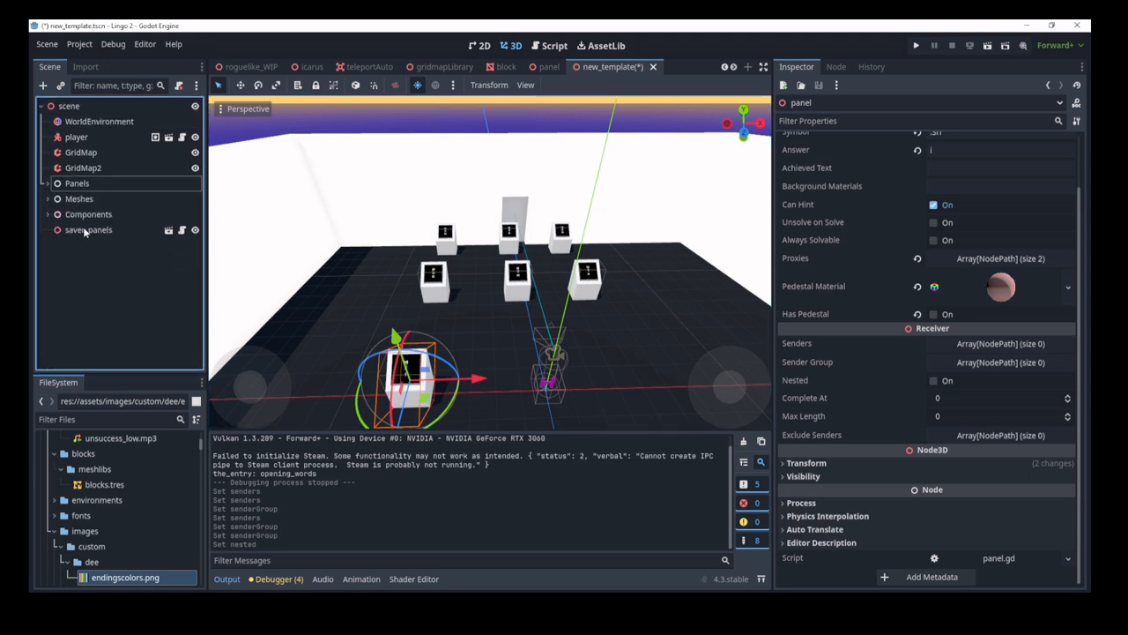
pyautogui.click(83, 230)
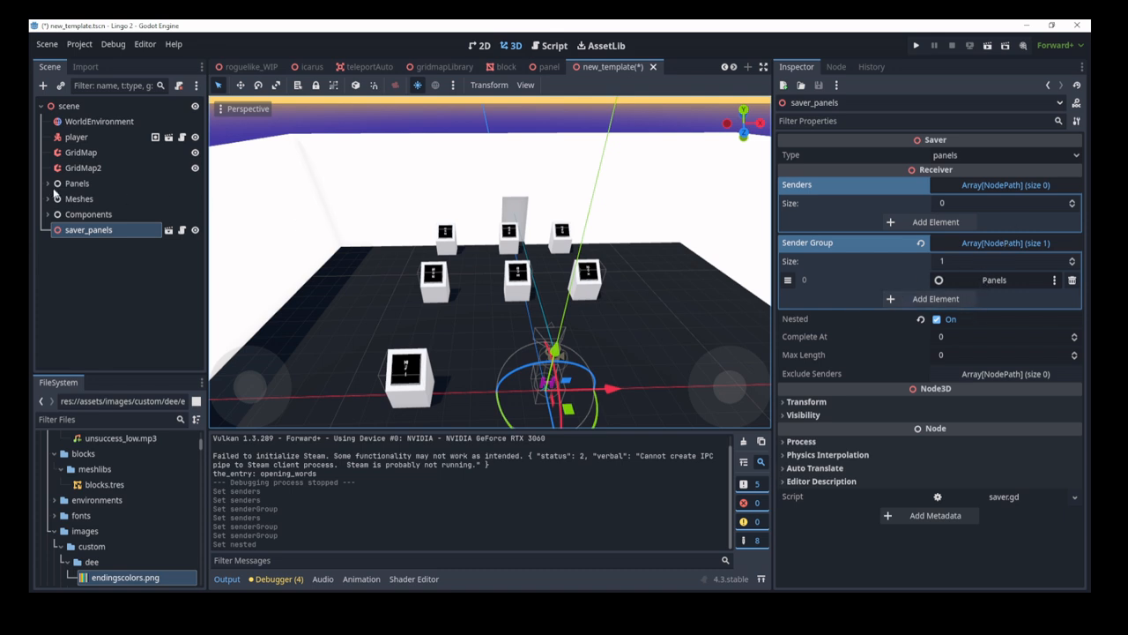
pyautogui.click(47, 184)
pyautogui.click(87, 175)
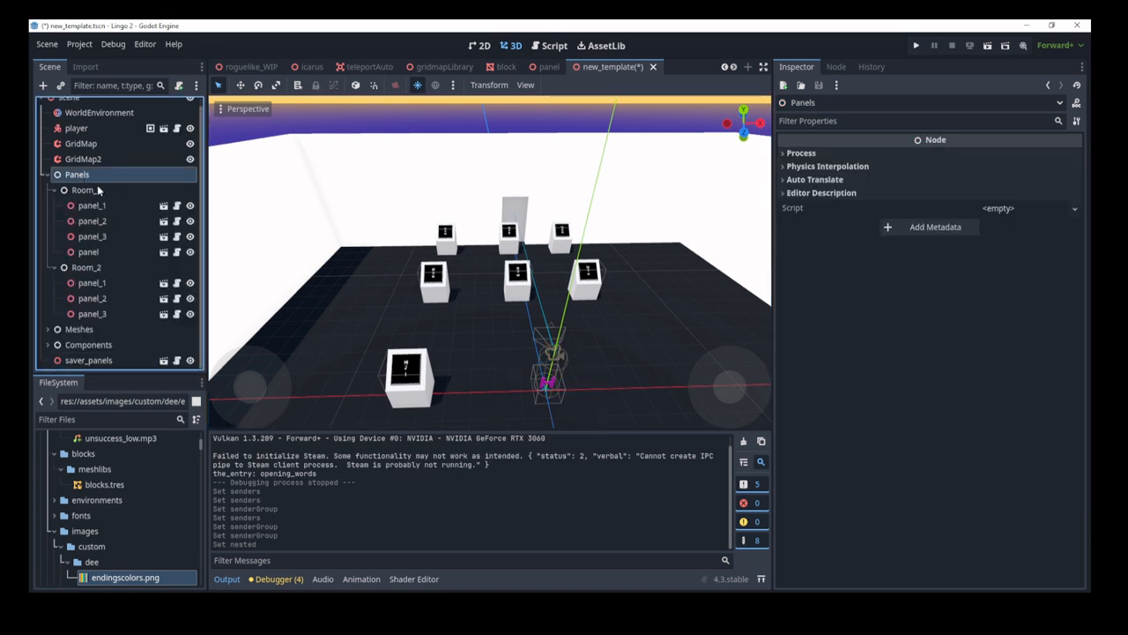
# - Select all the panels in Room_1 and Room_2 together to examine what the nested Panels group covers
pyautogui.click(92, 205)
pyautogui.keyDown('shift'); pyautogui.click(93, 221); pyautogui.keyUp('shift')
pyautogui.keyDown('shift'); pyautogui.click(86, 253); pyautogui.keyUp('shift')
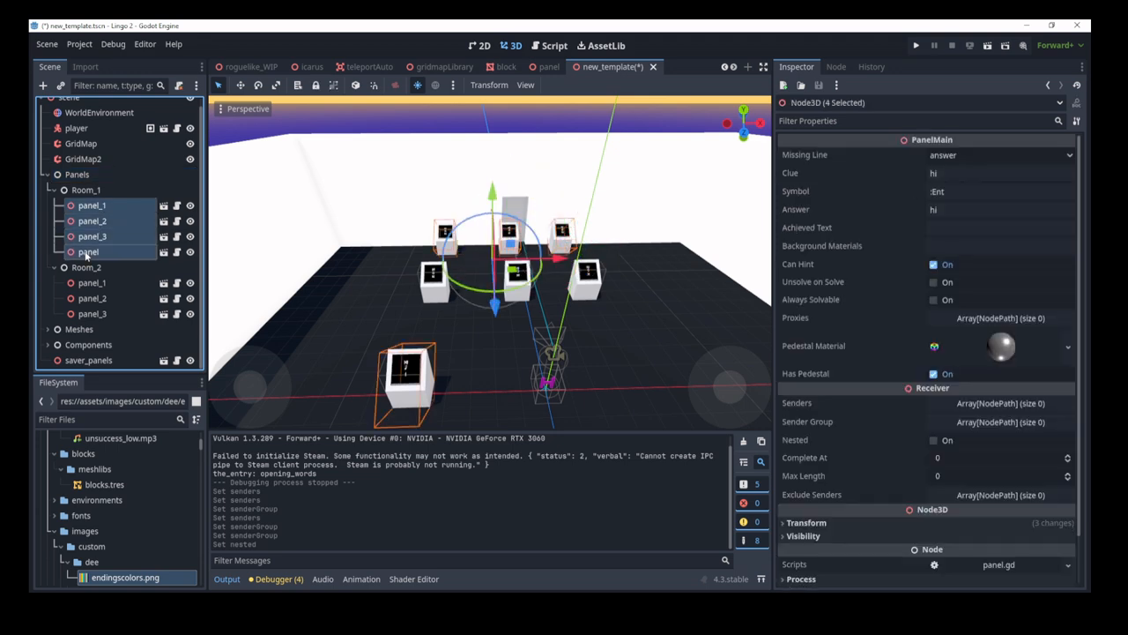
pyautogui.keyDown('ctrl'); pyautogui.click(92, 285); pyautogui.keyUp('ctrl')
pyautogui.keyDown('ctrl'); pyautogui.click(91, 300); pyautogui.keyUp('ctrl')
pyautogui.keyDown('ctrl'); pyautogui.click(91, 313); pyautogui.keyUp('ctrl')
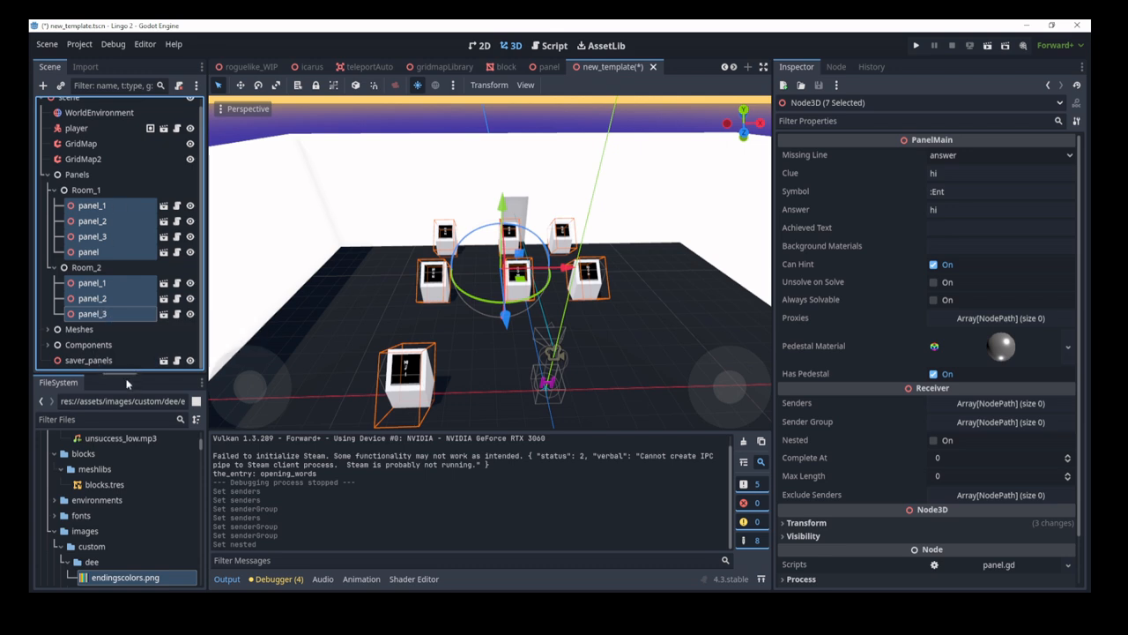
# - Copy Room_2's panel_3 and paste it as a child of the entry_1 door
pyautogui.click(99, 314)
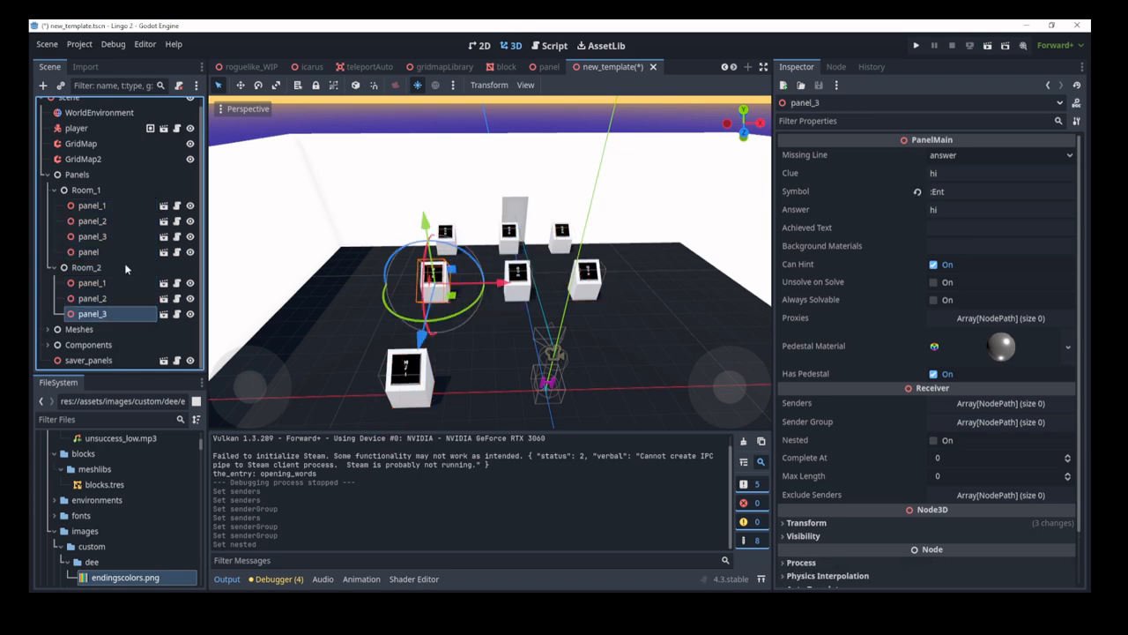
pyautogui.click(518, 220)
pyautogui.hotkey('ctrl', 'v')
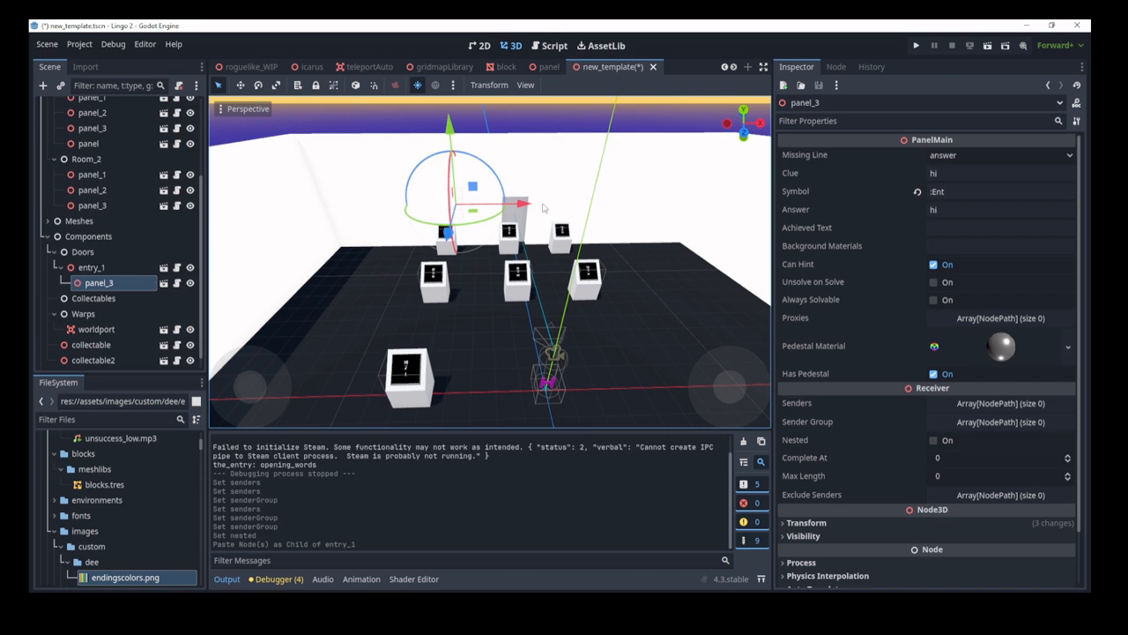
# - Add the panel_3 under entry_1 to saver_panels' Senders and collapse the Components and Panels groups
pyautogui.scroll(-1, 163, 282)
pyautogui.click(88, 360)
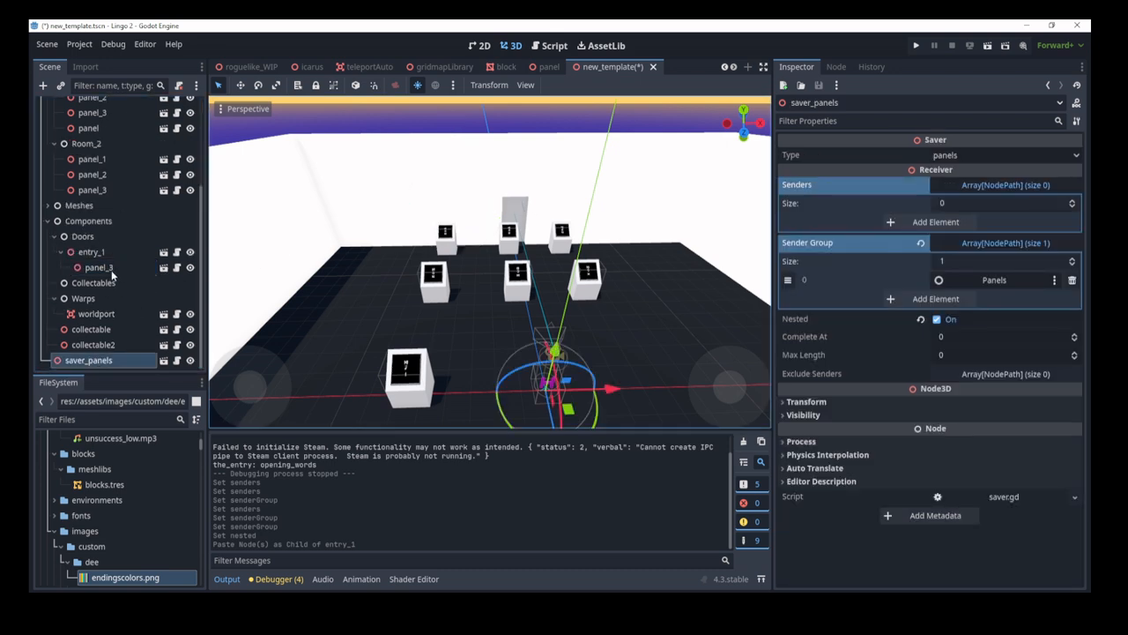
pyautogui.moveTo(112, 273); pyautogui.dragTo(987, 189)
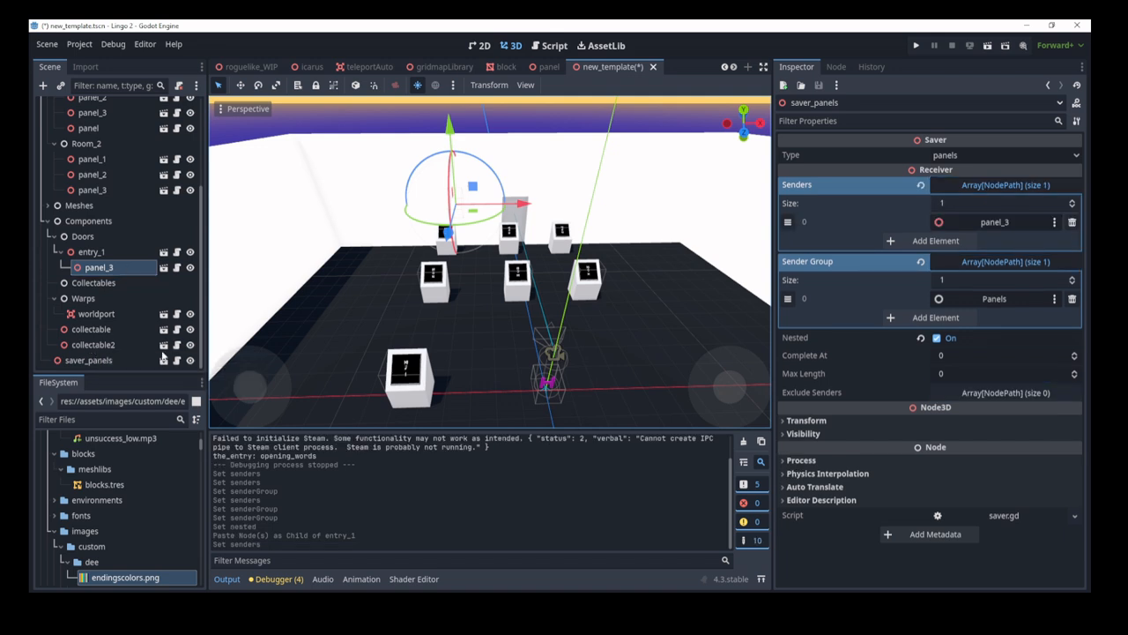
pyautogui.click(119, 361)
pyautogui.scroll(1, 74, 269)
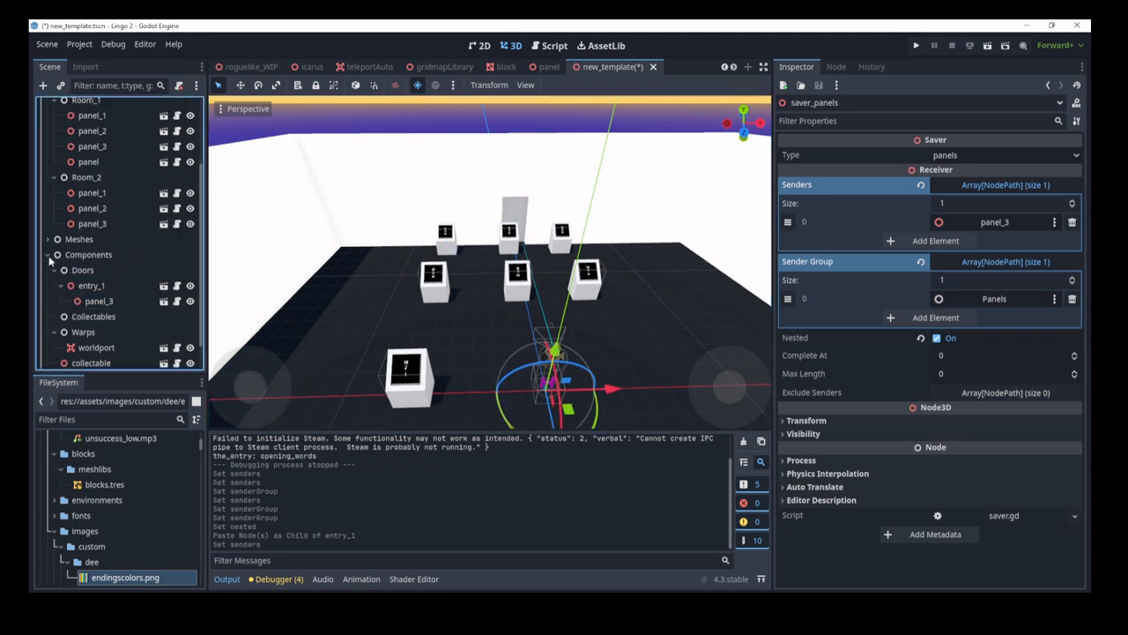
pyautogui.click(51, 255)
pyautogui.click(48, 182)
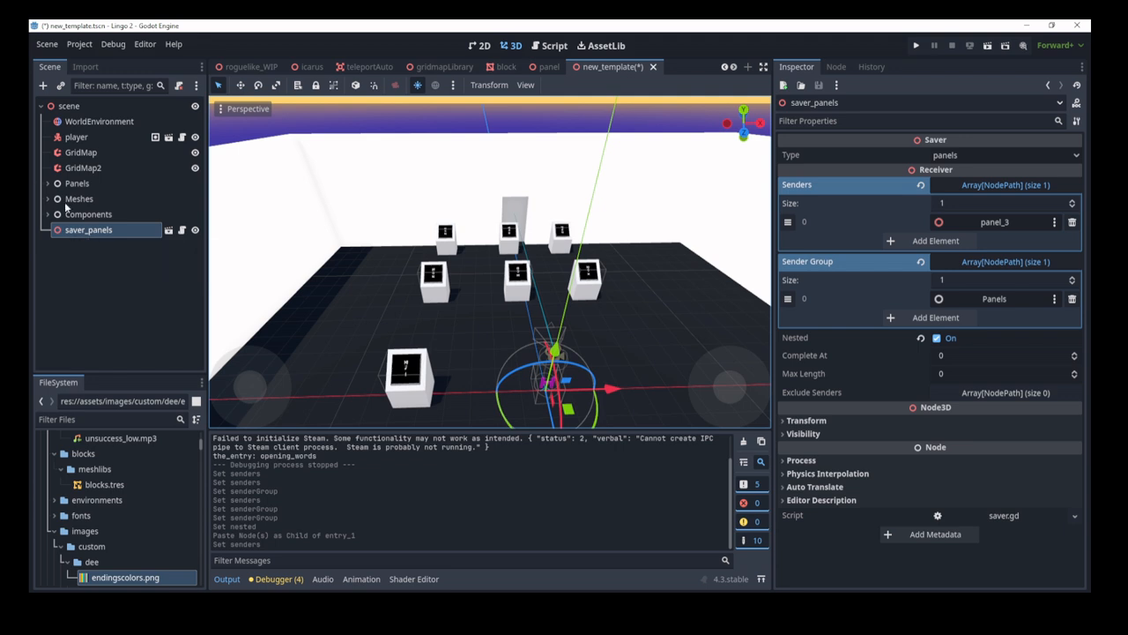
# - Step down the top-level nodes from WorldEnvironment to saver_panels to examine the scene tree's order
pyautogui.click(88, 121)
pyautogui.click(81, 168)
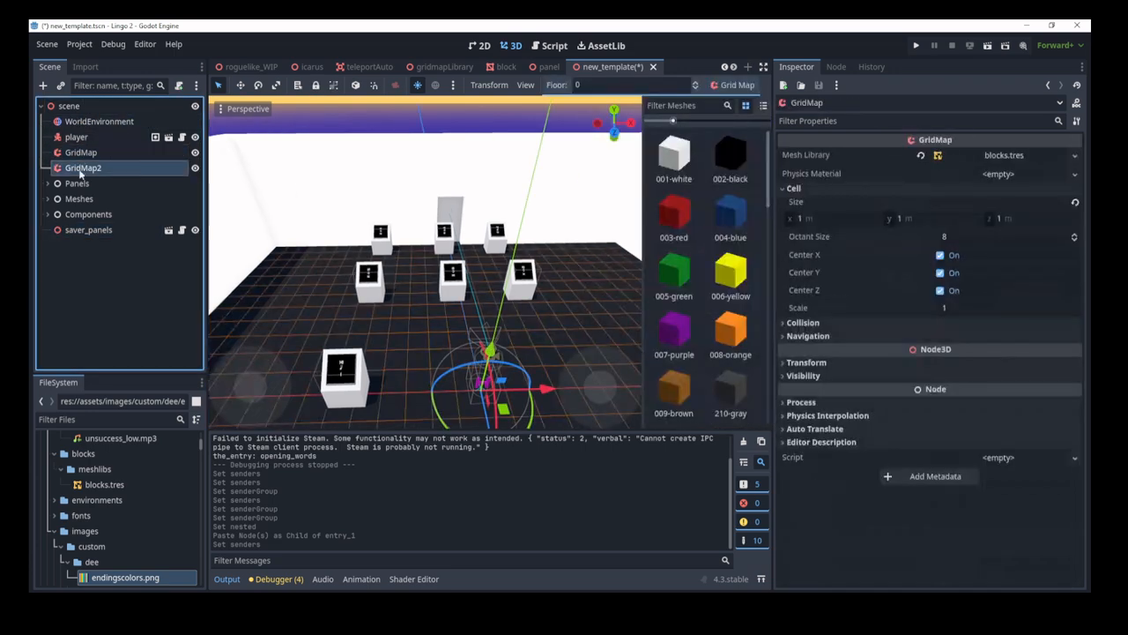
pyautogui.press('Down')
pyautogui.press('Down')
pyautogui.press('Down')
pyautogui.press('Down')
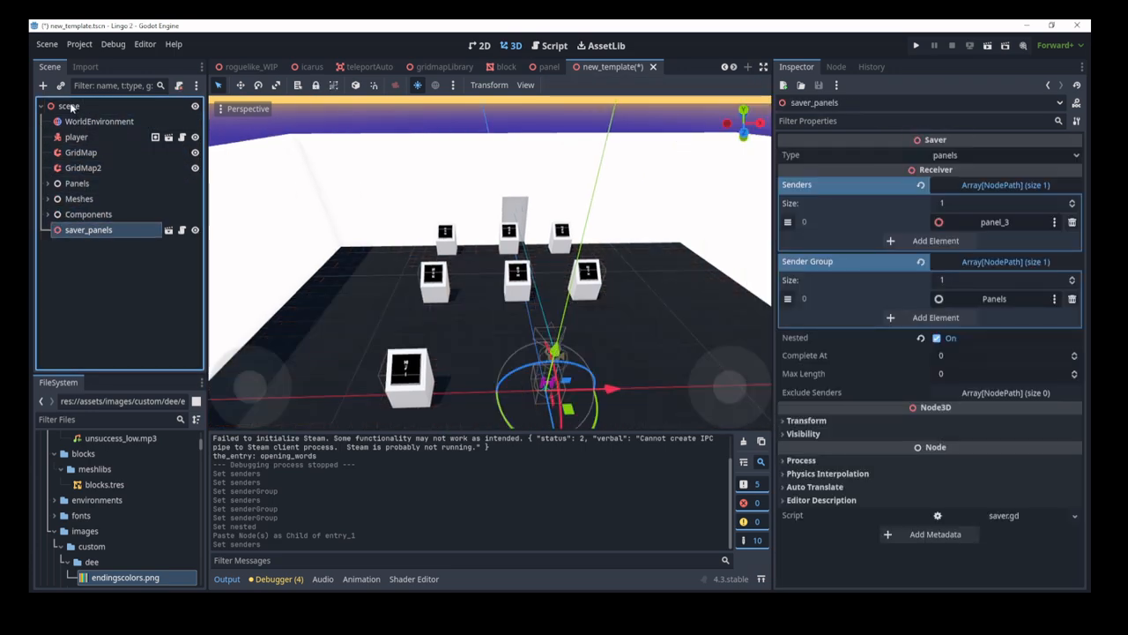
# - Examine the scene root, WorldEnvironment, player, GridMap and GridMap2 nodes one by one in tree order
pyautogui.click(71, 106)
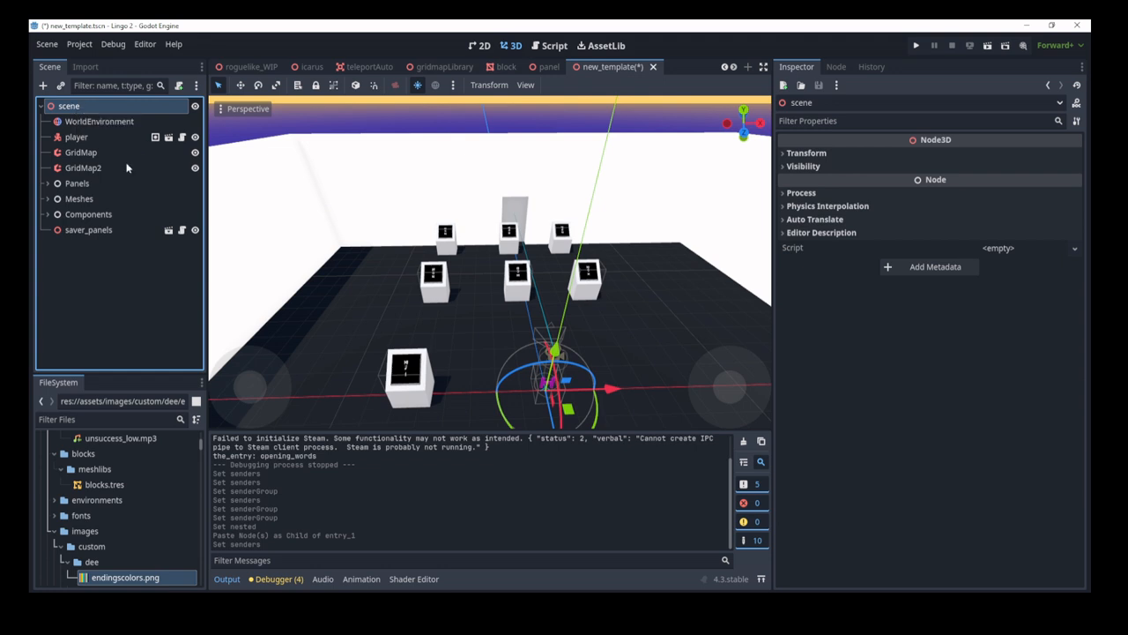
pyautogui.click(86, 123)
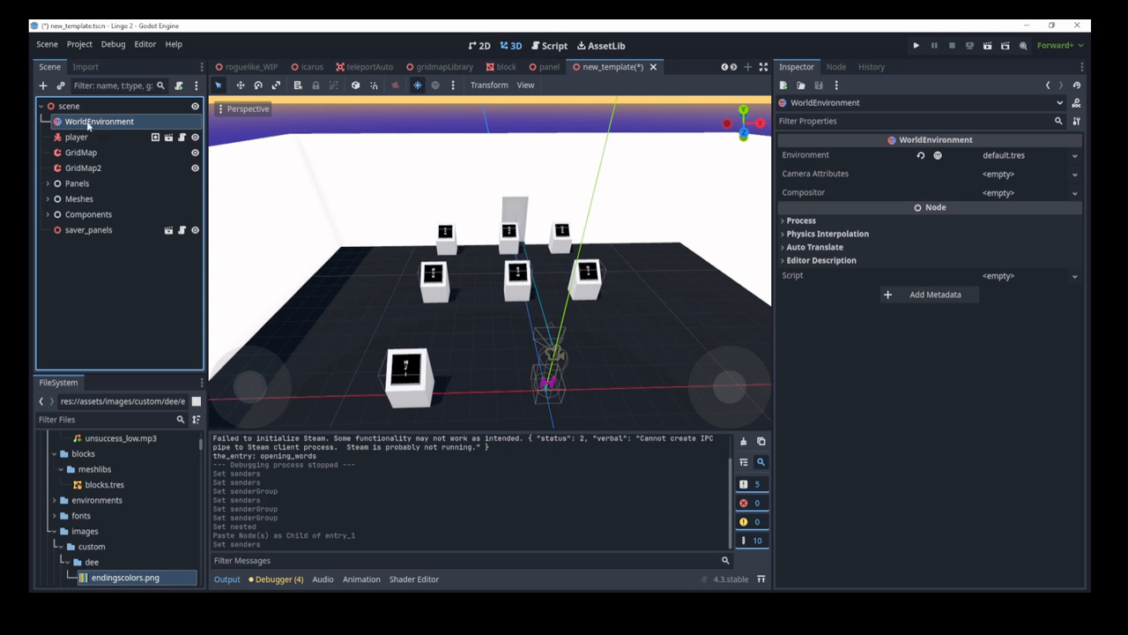
pyautogui.click(81, 140)
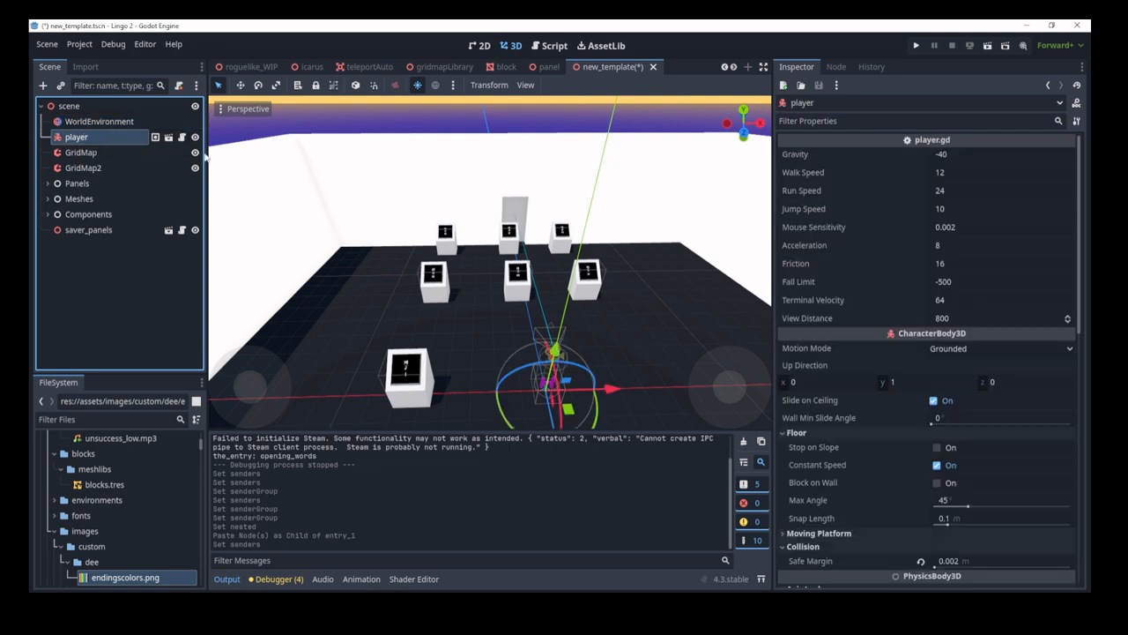
pyautogui.click(103, 153)
pyautogui.click(93, 169)
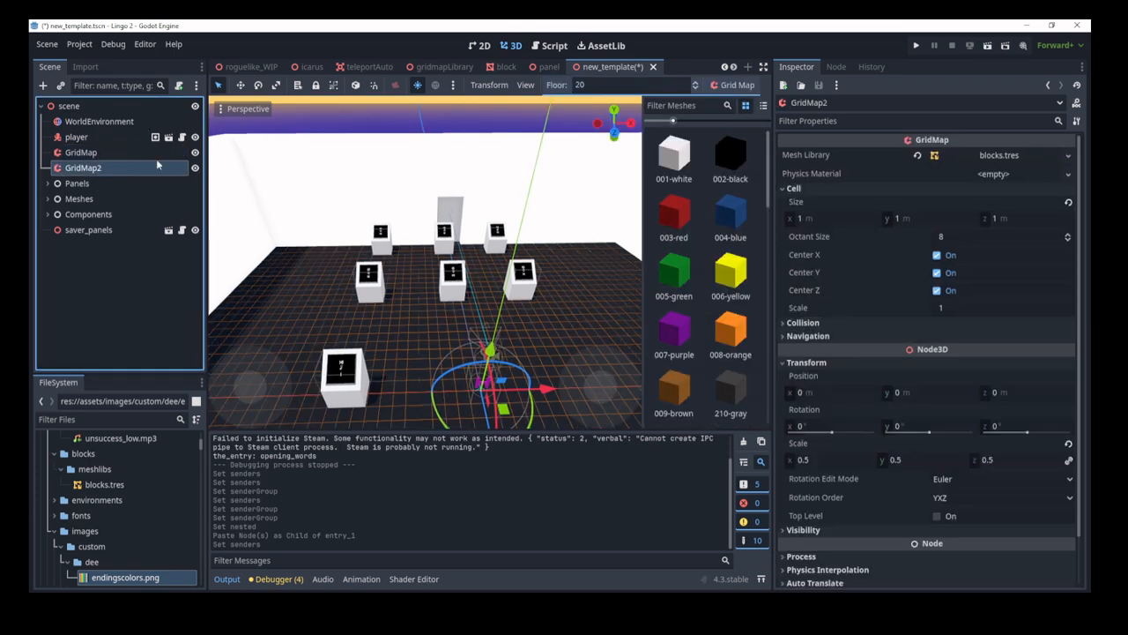
# - Expand the Panels node, examine Room_1 and its child panels, and collapse the group again
pyautogui.click(73, 183)
pyautogui.click(50, 185)
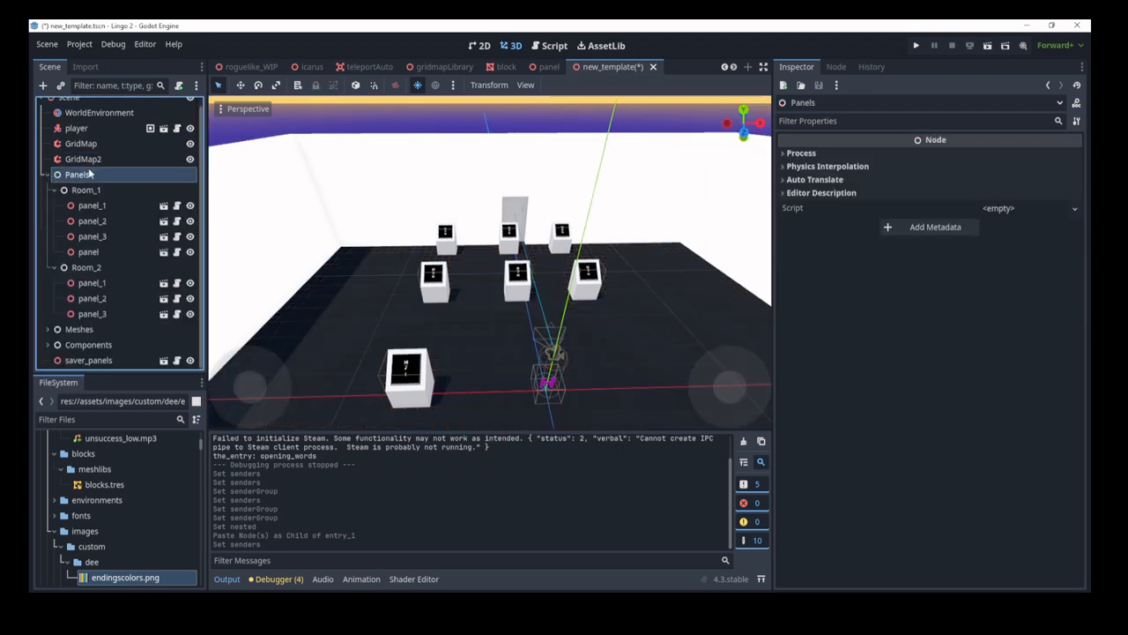
pyautogui.click(97, 190)
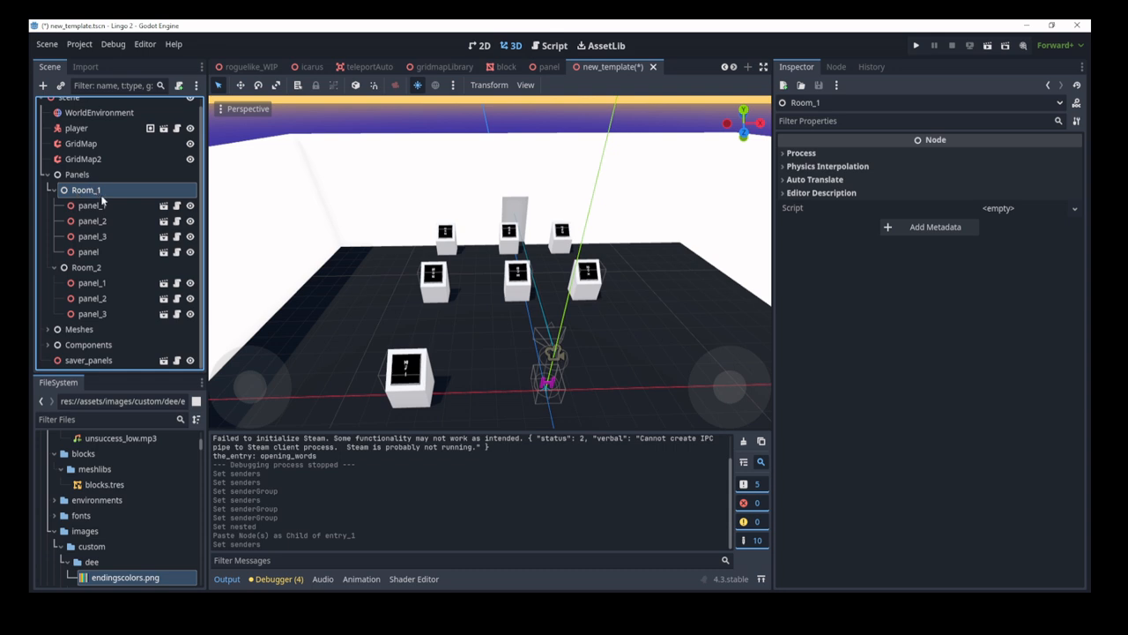
pyautogui.click(93, 206)
pyautogui.keyDown('shift'); pyautogui.click(82, 253); pyautogui.keyUp('shift')
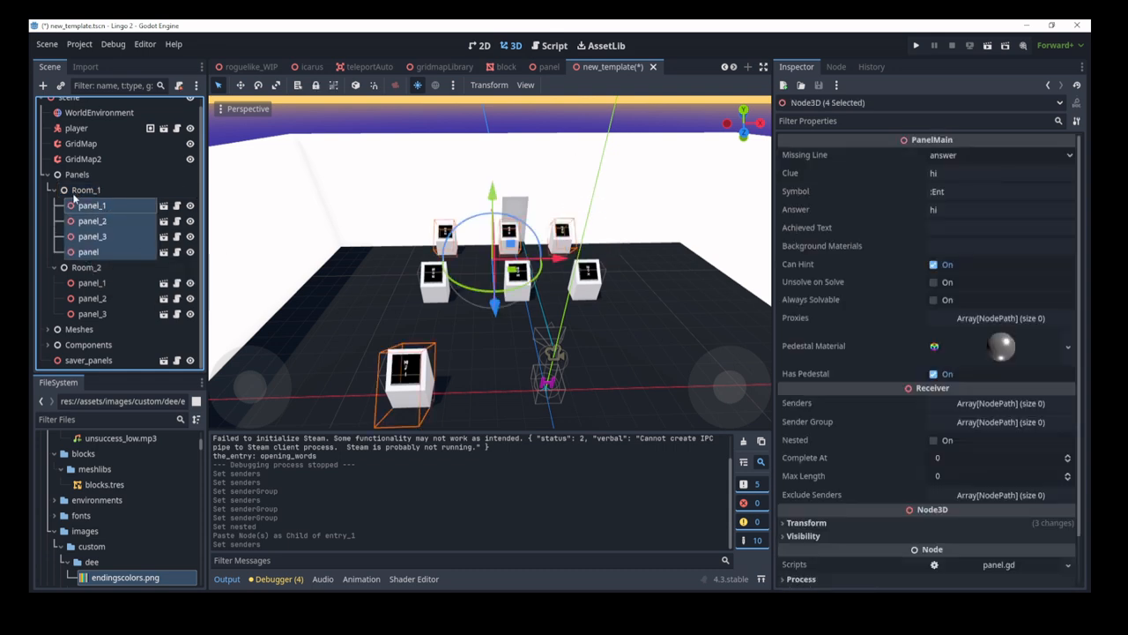
pyautogui.click(62, 192)
pyautogui.click(48, 174)
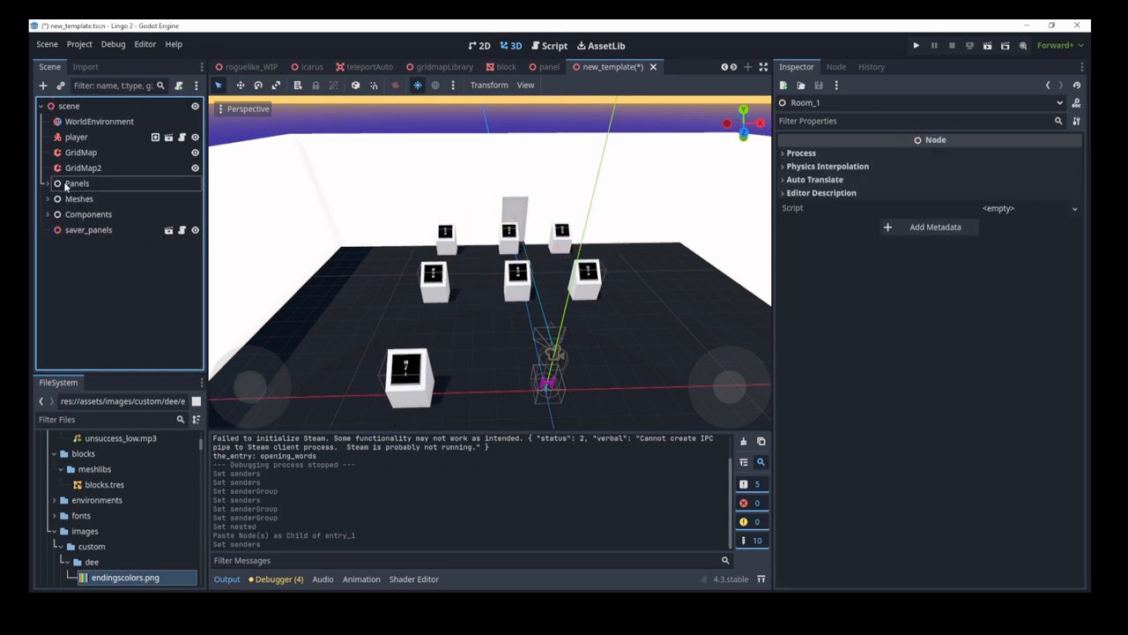
# - Examine the Meshes group's contents and the position of saver_panels relative to Panels in the scene tree
pyautogui.click(85, 202)
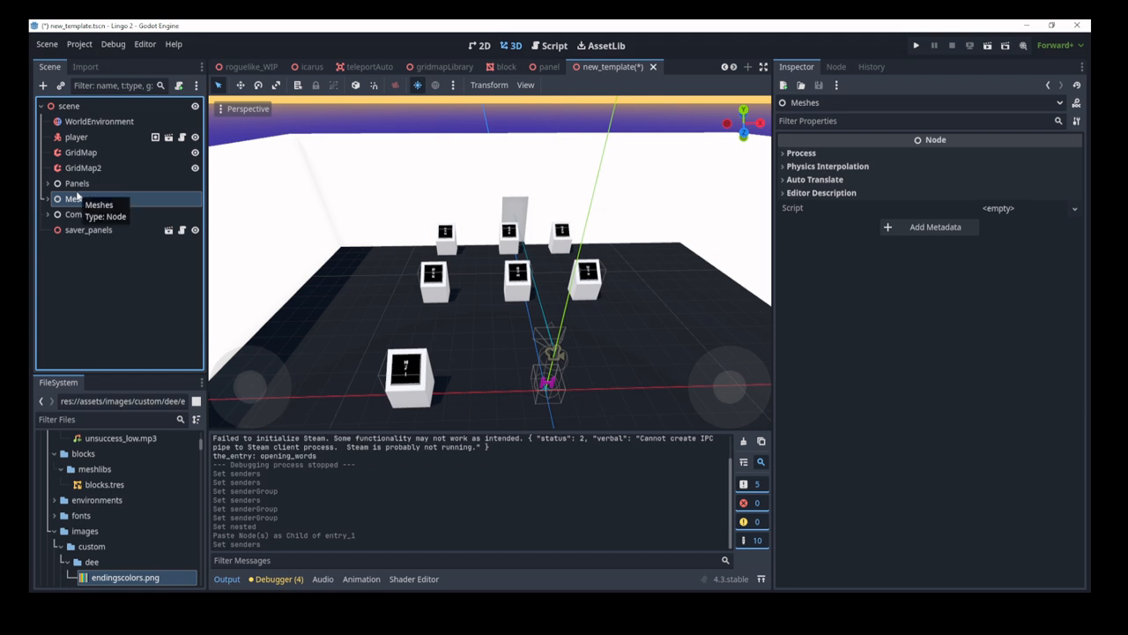
pyautogui.click(47, 199)
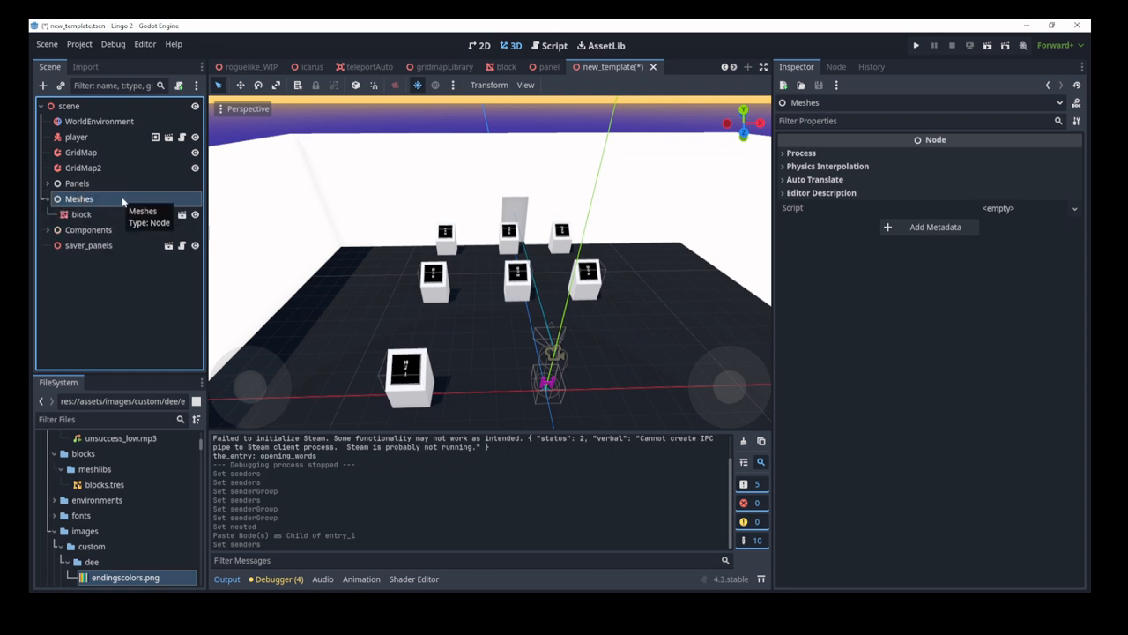
pyautogui.click(48, 199)
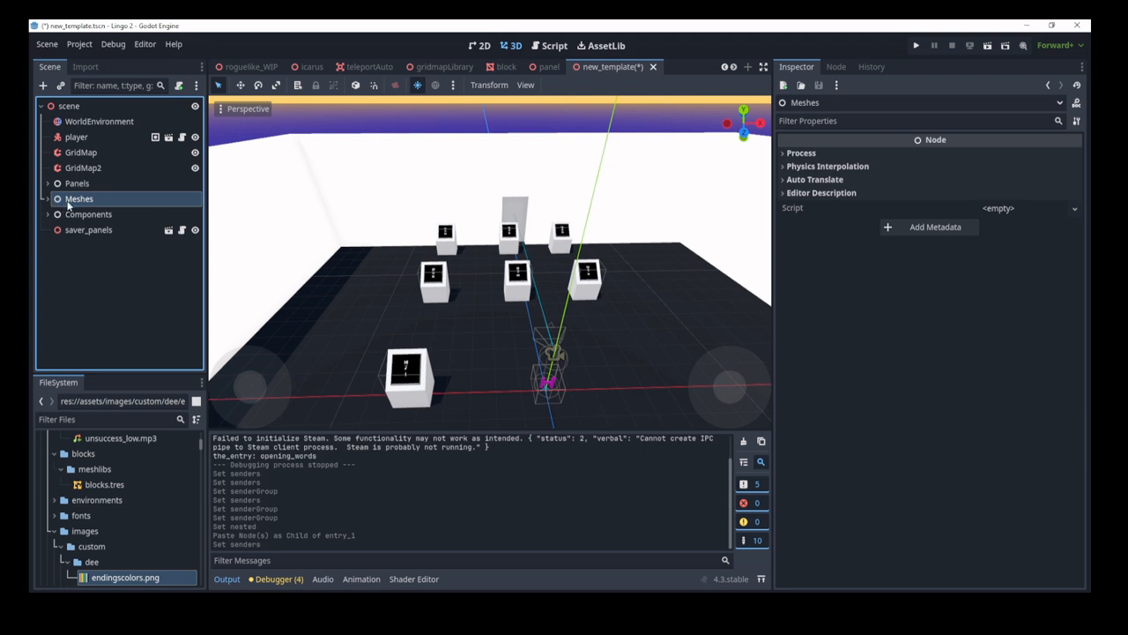
pyautogui.click(79, 232)
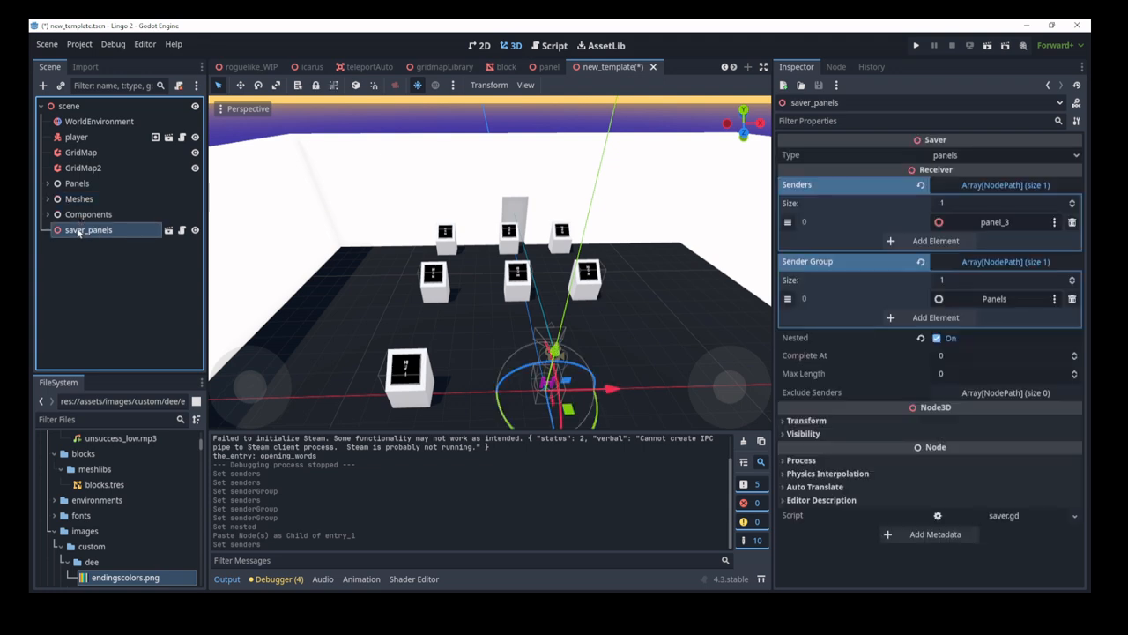
pyautogui.click(88, 185)
pyautogui.click(92, 229)
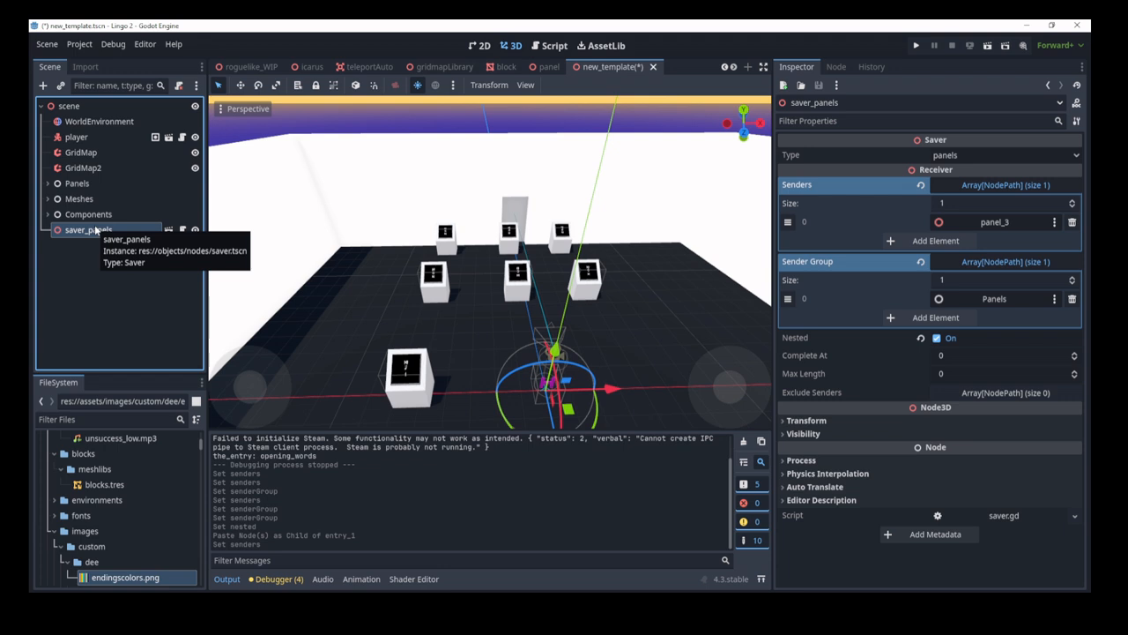
# - Compare the front panel's Receiver settings with the entry_1 door's Sender Group and locate the door in the scene tree
pyautogui.click(405, 375)
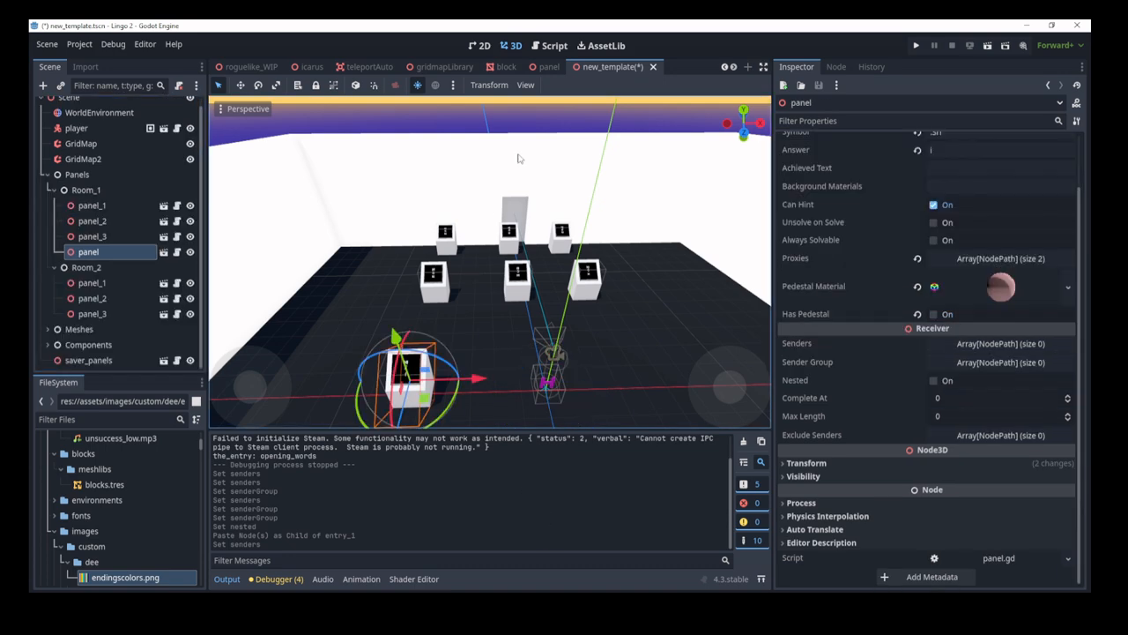
pyautogui.click(509, 221)
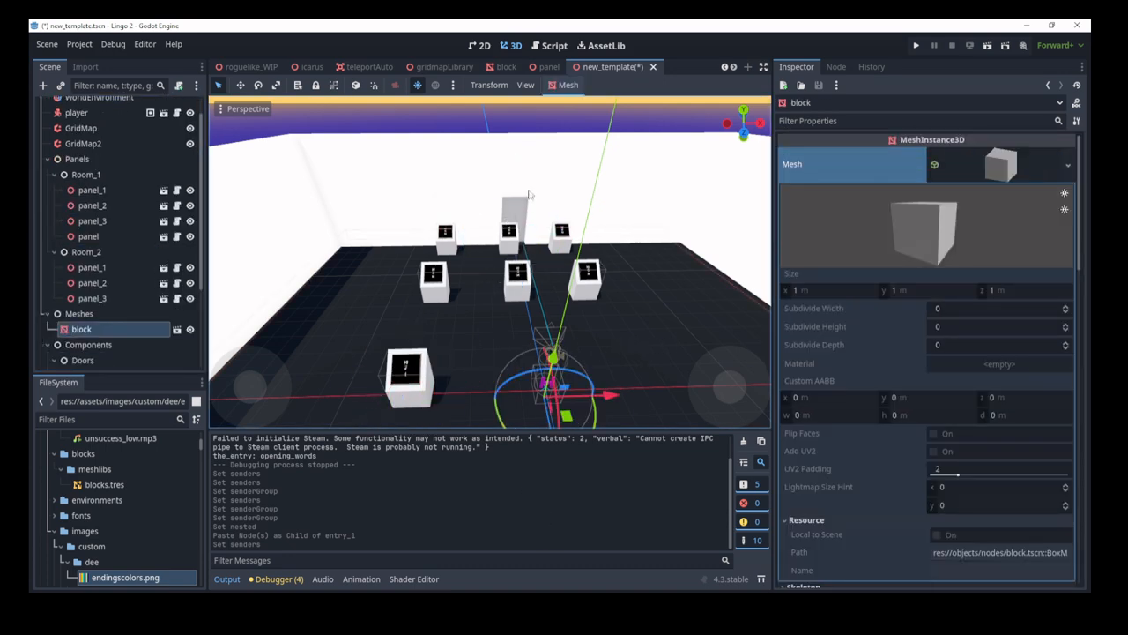
pyautogui.click(527, 196)
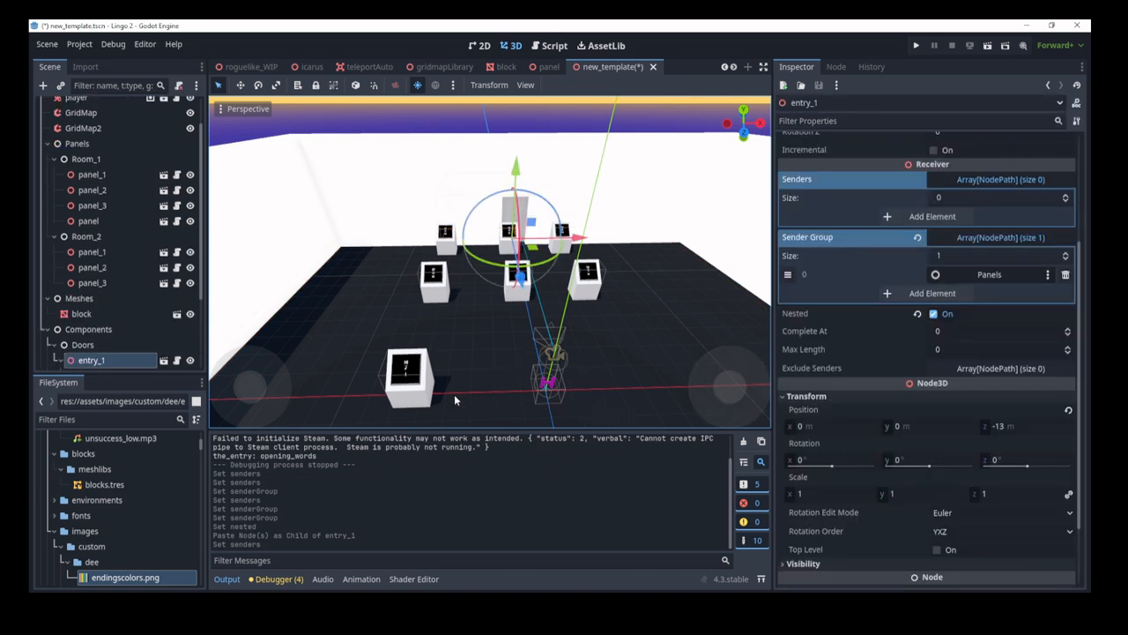
pyautogui.click(425, 386)
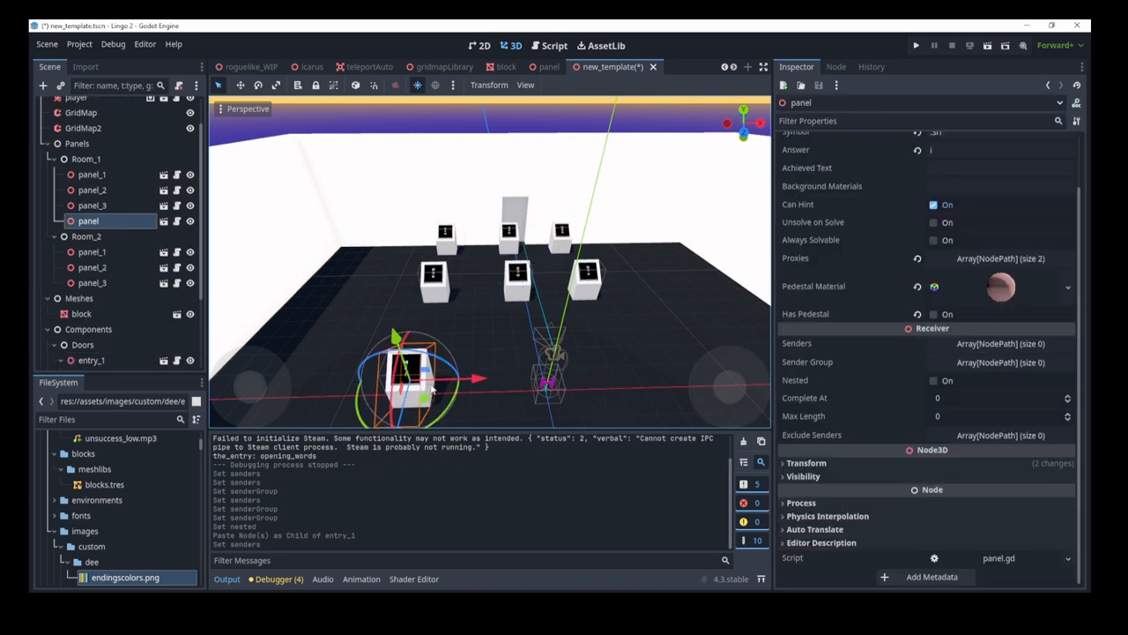
pyautogui.click(529, 209)
pyautogui.scroll(-3, 80, 247)
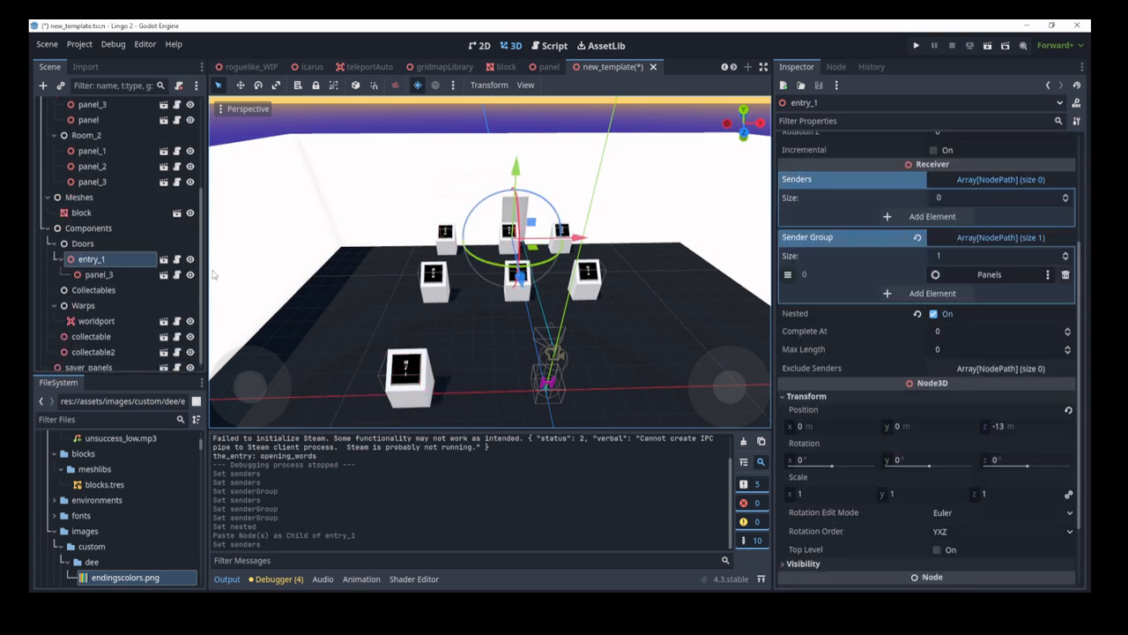
pyautogui.scroll(-1, 89, 317)
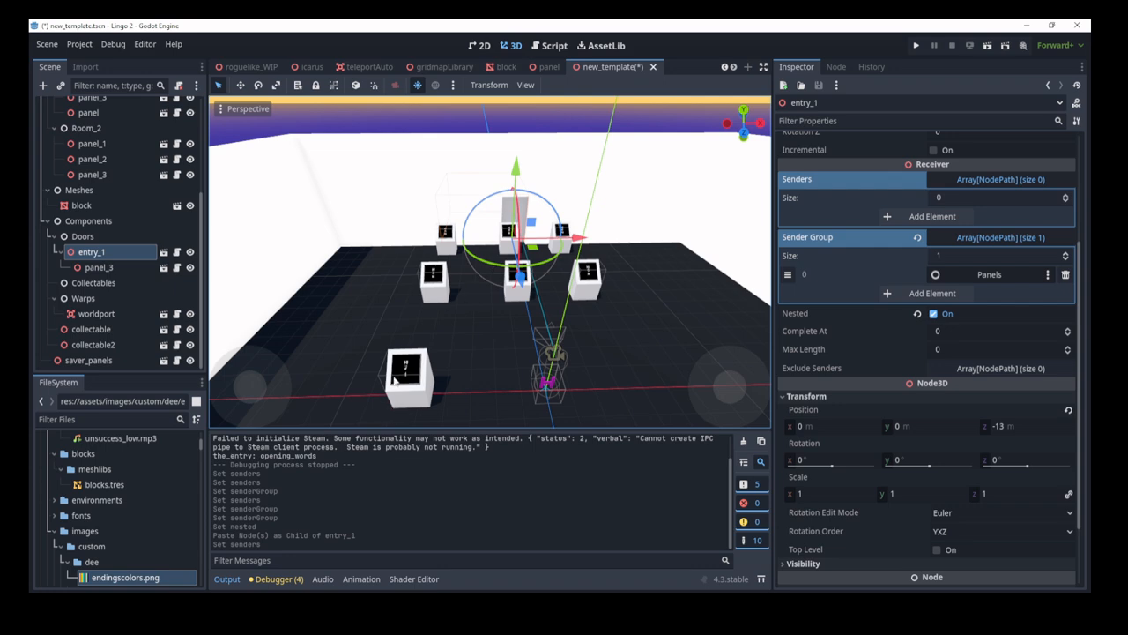
# - Open a panel's panel.gd script at the loadData function, widen the script editor and examine the function's code
pyautogui.click(77, 347)
pyautogui.scroll(3, 135, 204)
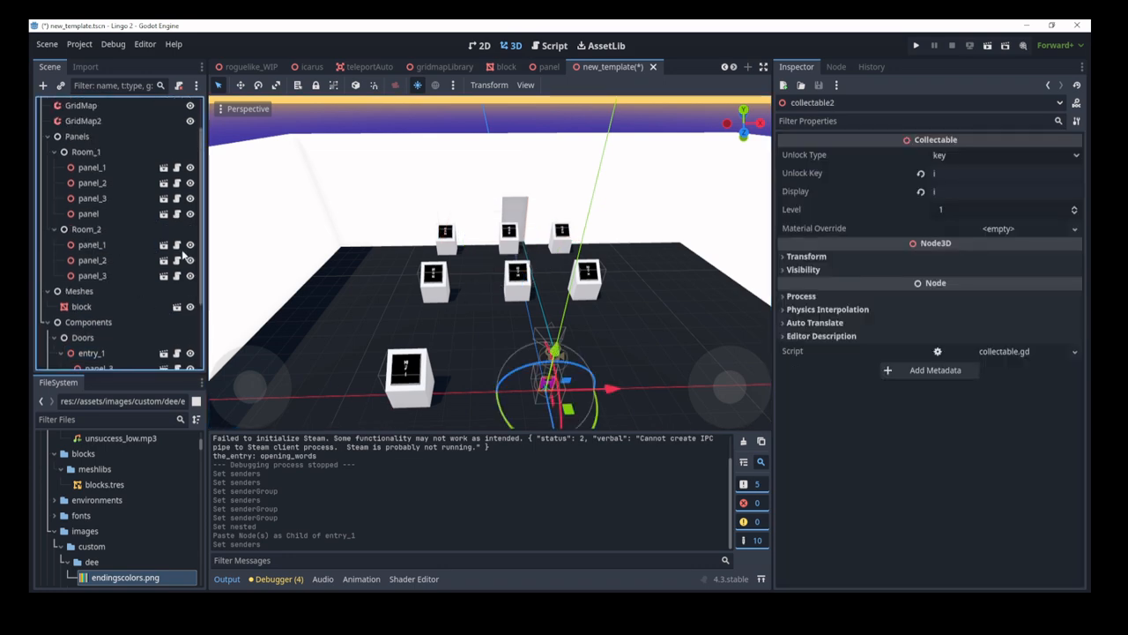
pyautogui.click(179, 255)
pyautogui.scroll(-2, 251, 362)
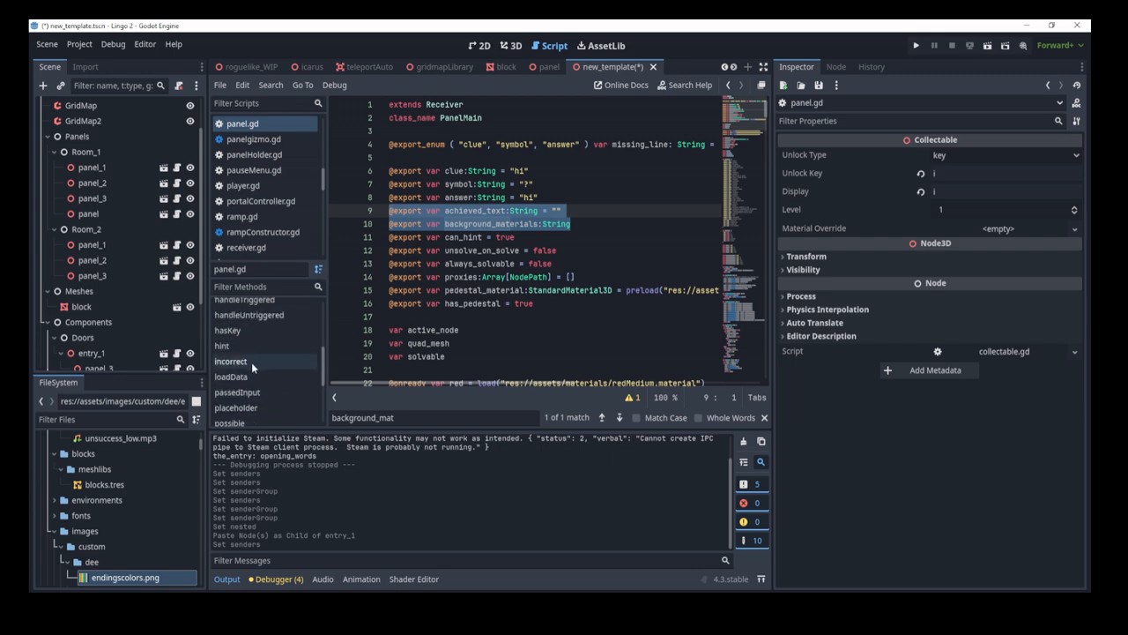
pyautogui.click(253, 376)
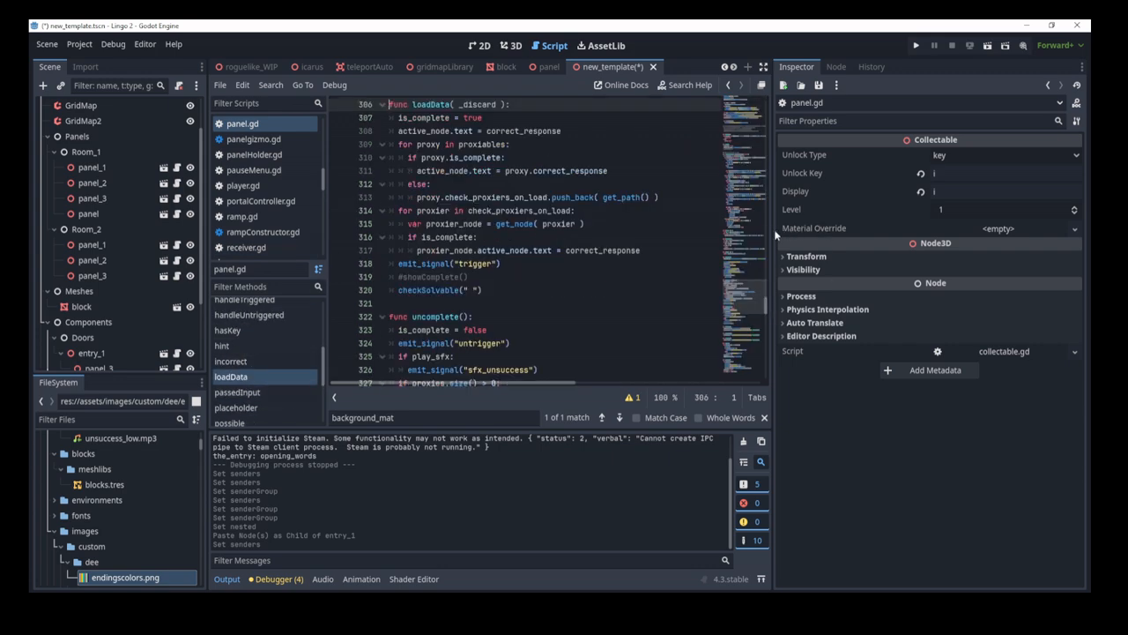
pyautogui.moveTo(774, 229); pyautogui.dragTo(968, 231)
pyautogui.scroll(3, 707, 306)
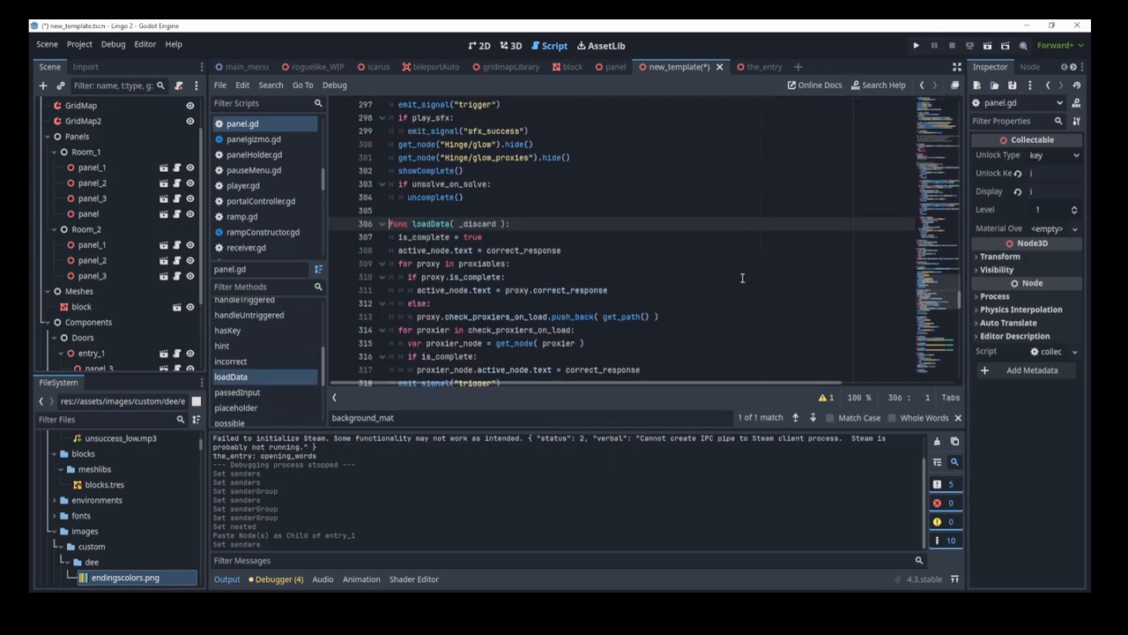
pyautogui.scroll(-2, 706, 306)
# - Undo the accidental edit joining the correct_response and proxy loop lines in loadData, and save panel.gd
pyautogui.moveTo(581, 172); pyautogui.dragTo(392, 184)
pyautogui.hotkey('ctrl', 'z')
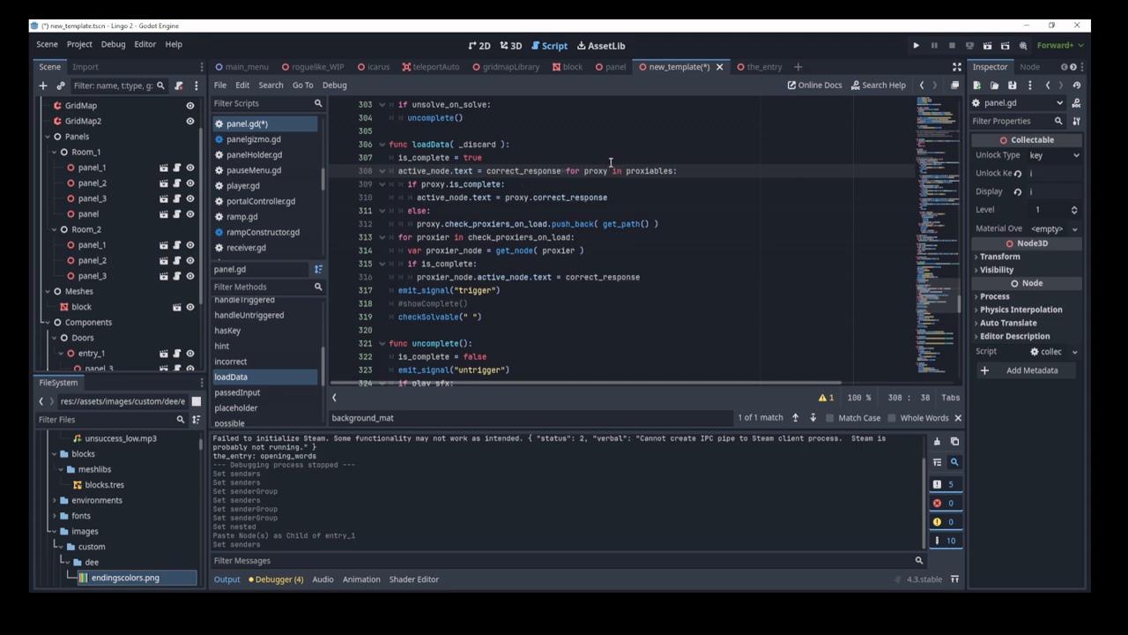
pyautogui.hotkey('ctrl', 'z')
pyautogui.click(590, 182)
pyautogui.hotkey('ctrl', 's')
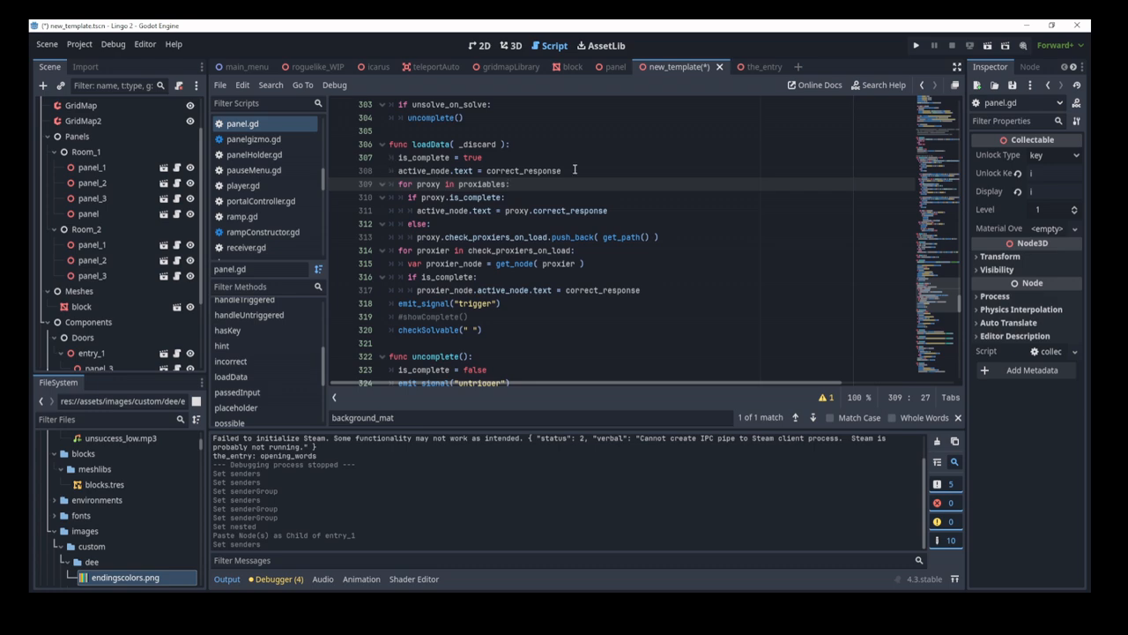
# - Trace active_node in panel.gd from the text assignment in loadData back to where the setField function assigns it
pyautogui.moveTo(575, 169); pyautogui.dragTo(401, 175)
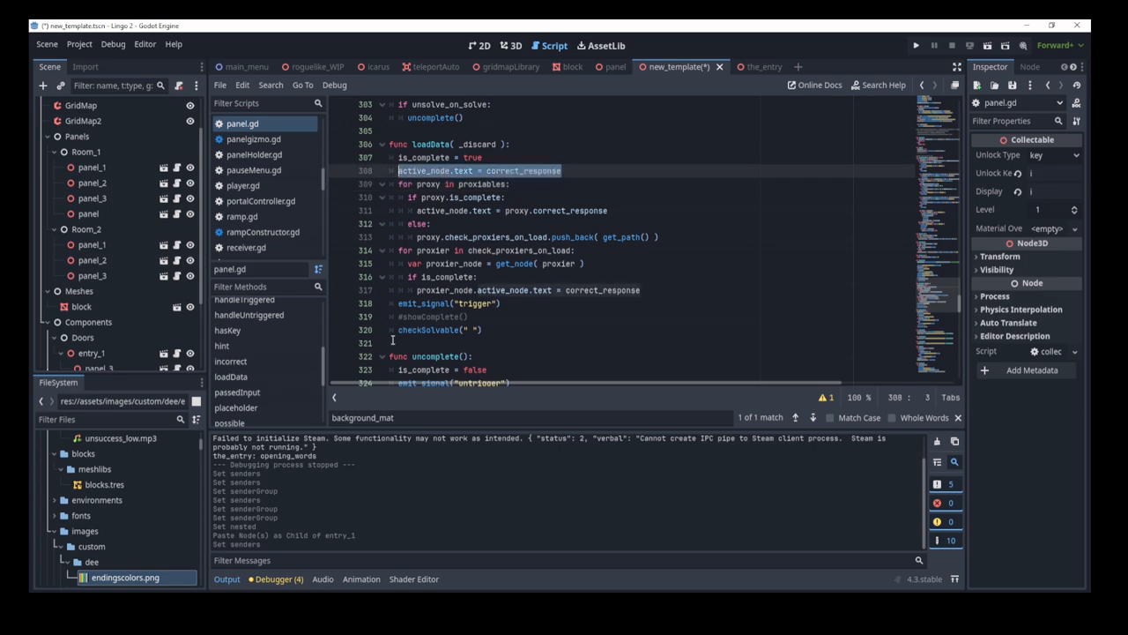
pyautogui.scroll(12, 528, 262)
pyautogui.scroll(20, 528, 262)
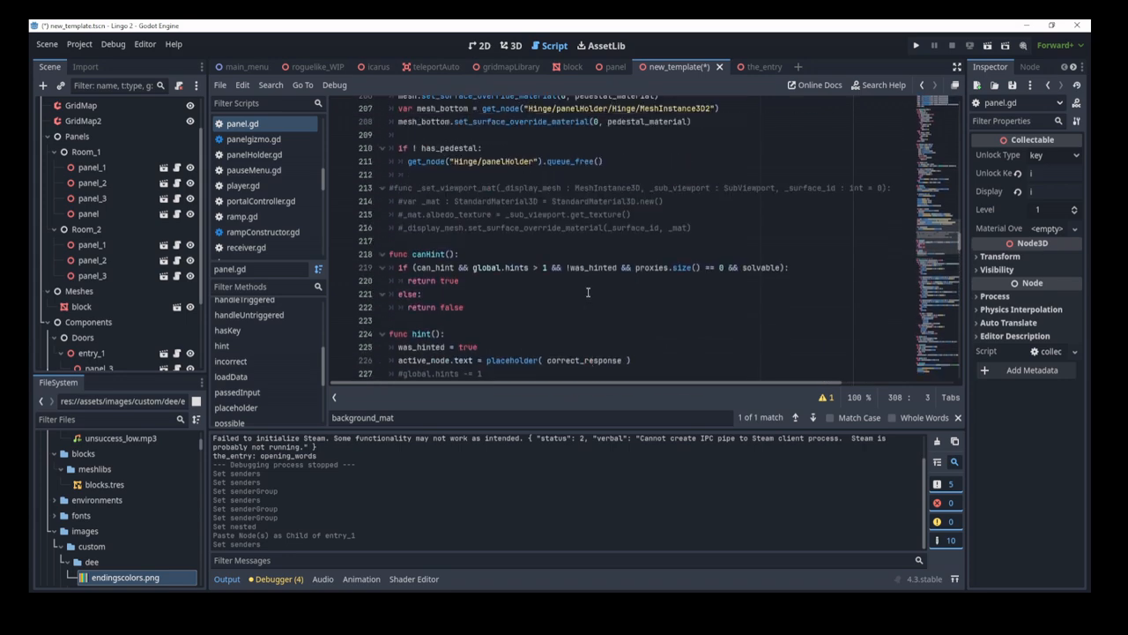
pyautogui.scroll(-2, 602, 225)
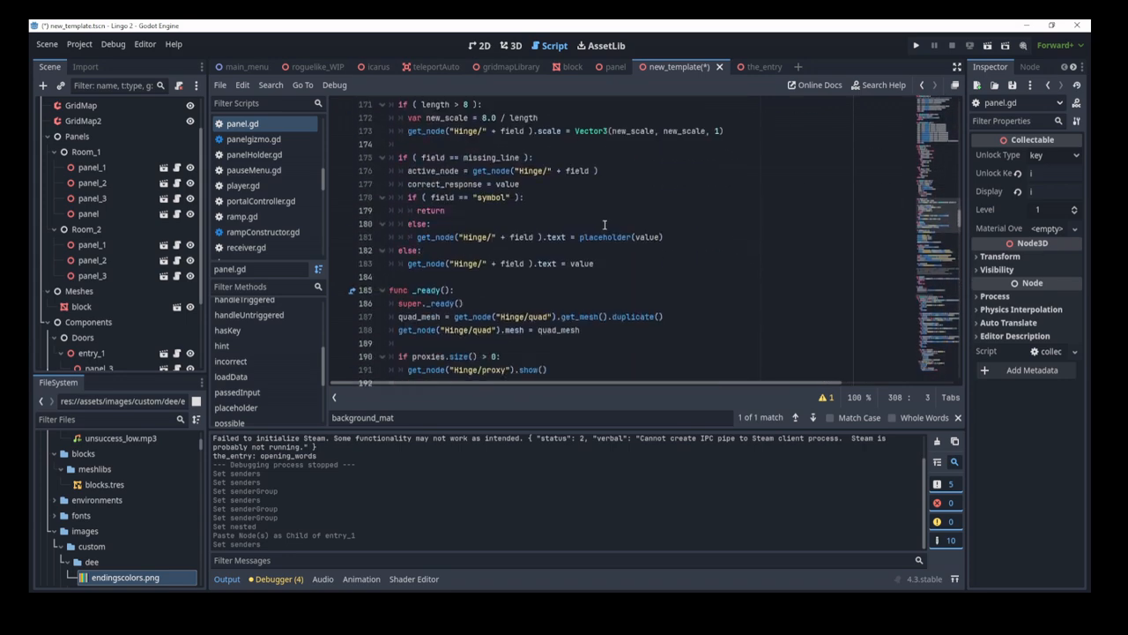
pyautogui.scroll(2, 603, 225)
pyautogui.click(620, 250)
pyautogui.moveTo(619, 250); pyautogui.dragTo(398, 251)
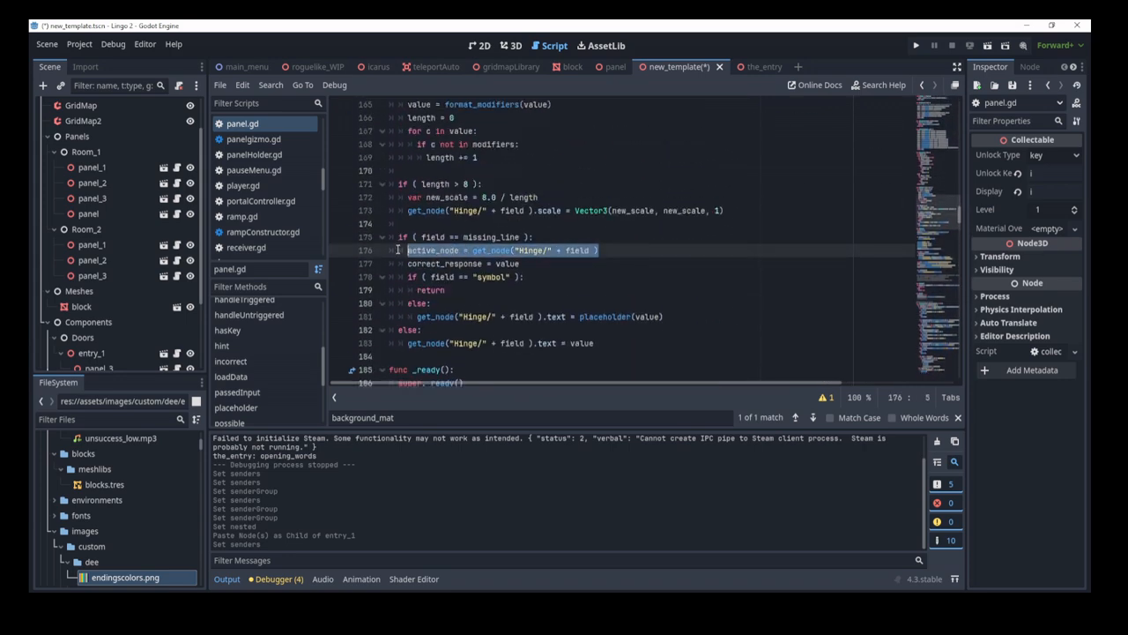
pyautogui.scroll(3, 617, 271)
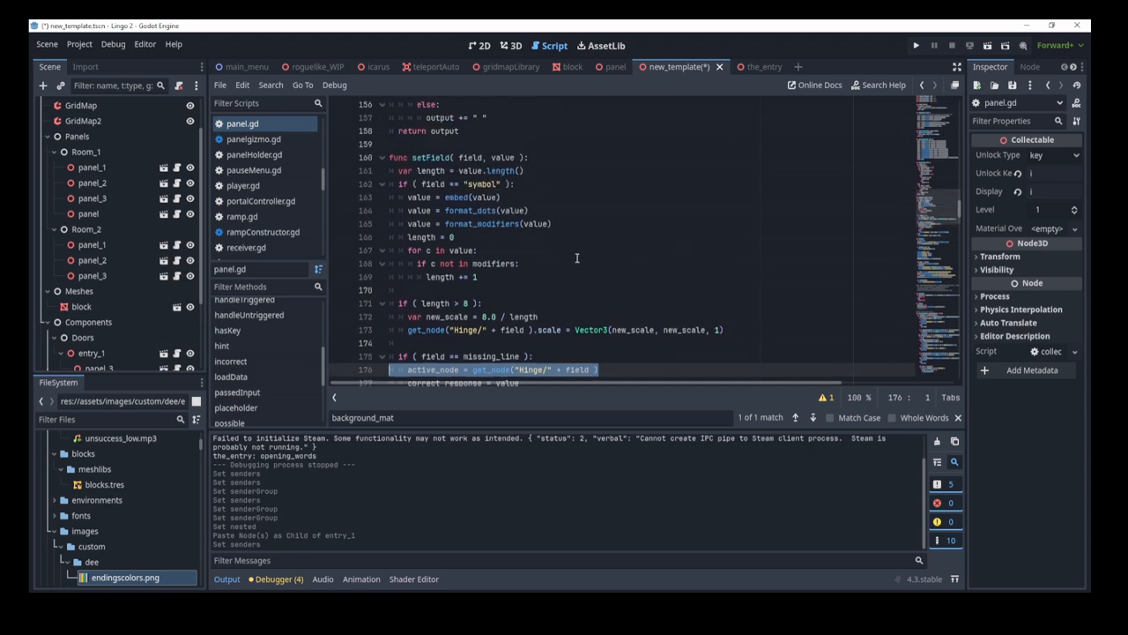
pyautogui.moveTo(528, 158); pyautogui.dragTo(389, 144)
# - Go to the _ready function in panel.gd and highlight its setField calls for clue, symbol and answer
pyautogui.scroll(3, 238, 346)
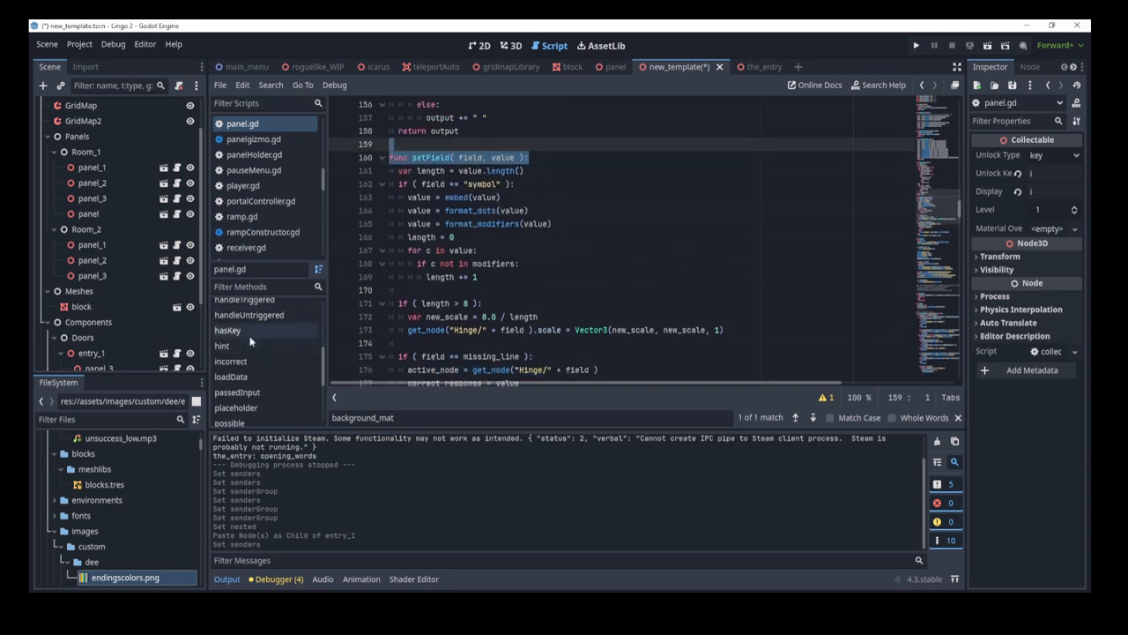
pyautogui.scroll(2, 239, 346)
pyautogui.click(228, 307)
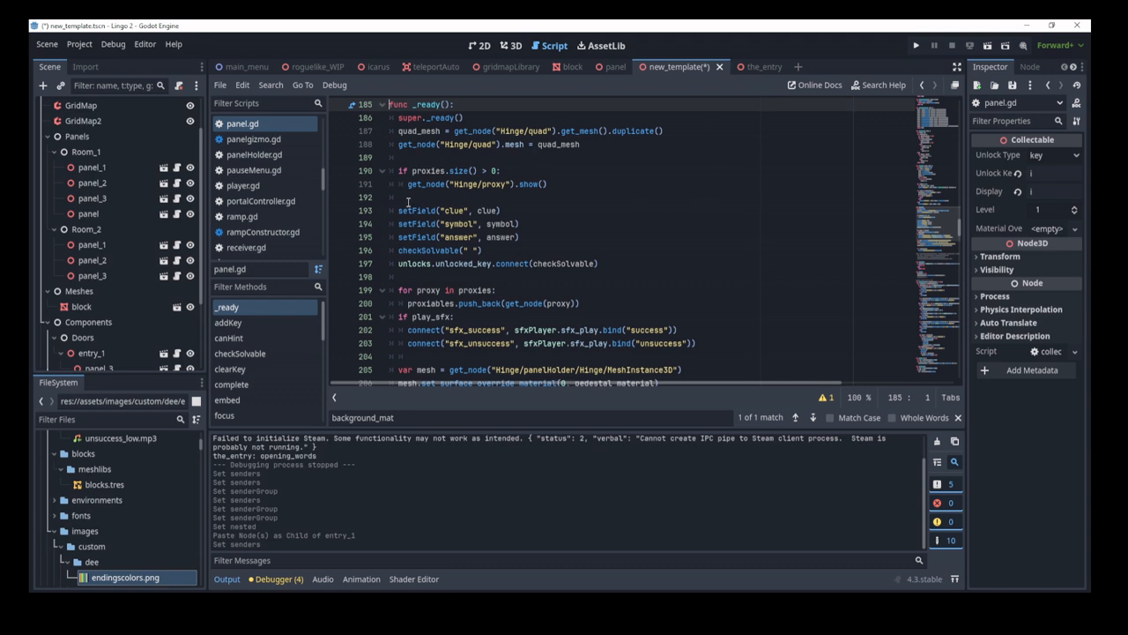
pyautogui.moveTo(408, 199); pyautogui.dragTo(546, 234)
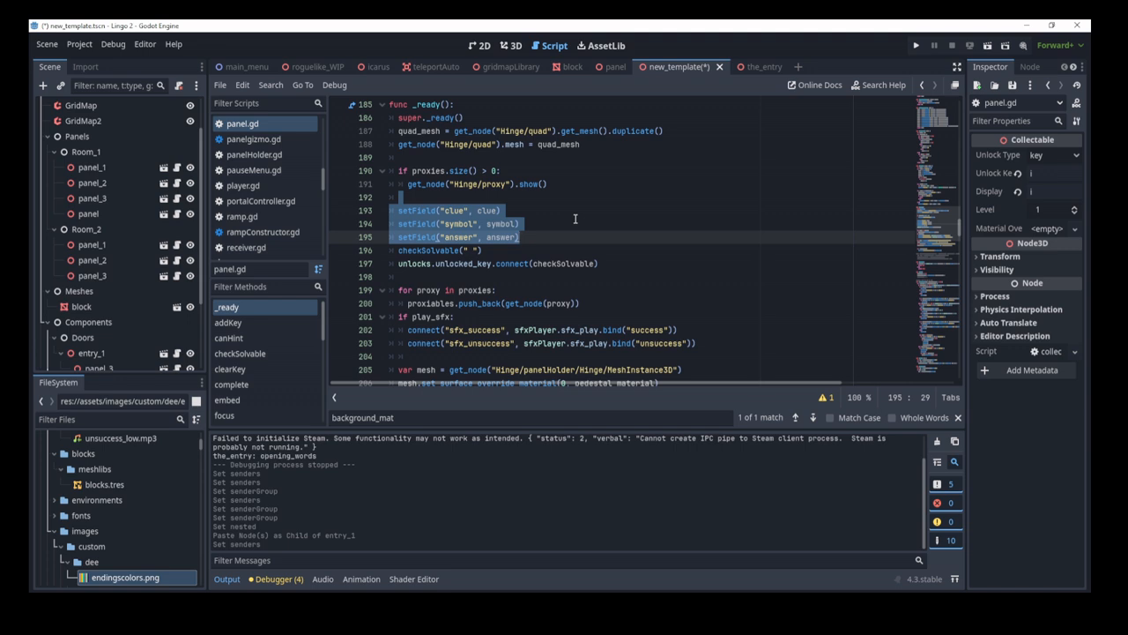
# - Inspect Room_2's panel_2 in the 3D view, then select the saver_panels node in the scene tree
pyautogui.click(92, 260)
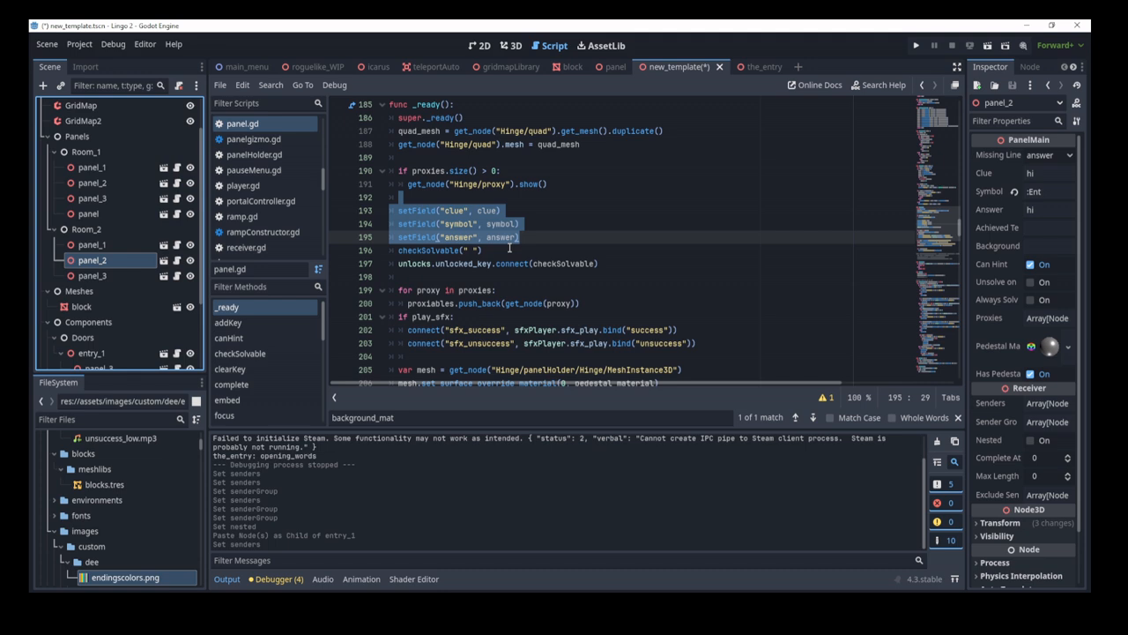
pyautogui.click(511, 45)
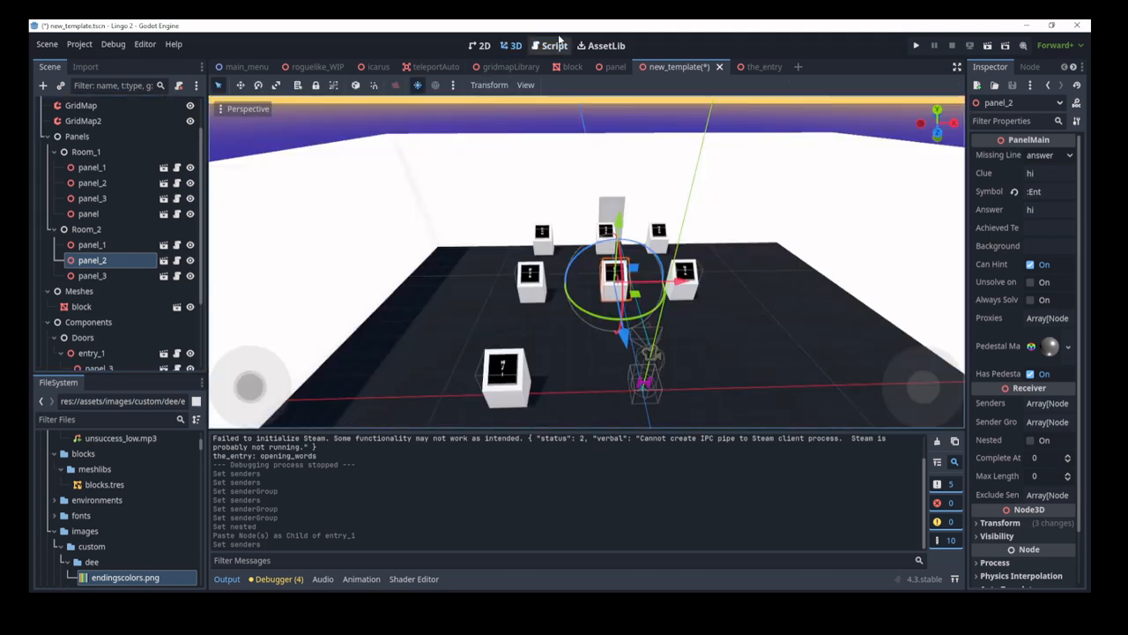
pyautogui.scroll(-3, 97, 264)
pyautogui.click(86, 362)
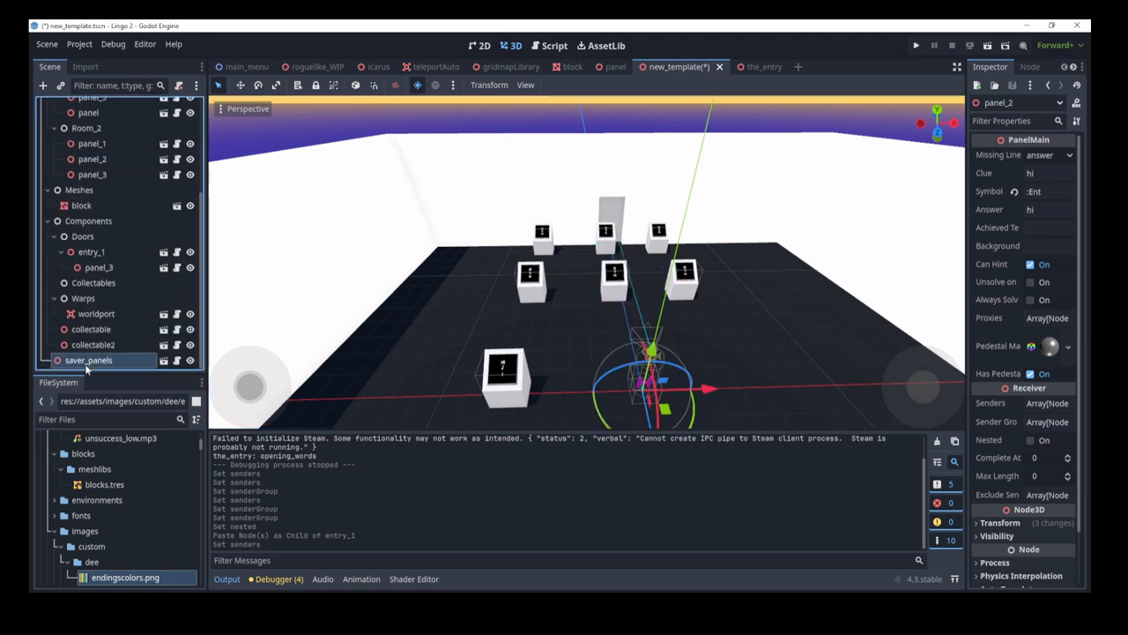